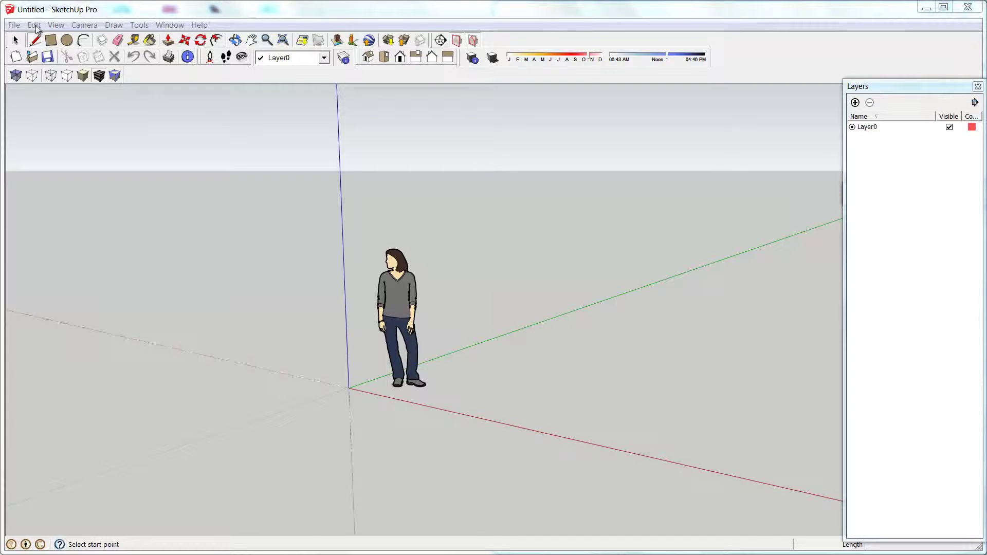
# Browse the Edit menu's commands on the way to the Axes display option
pyautogui.click(34, 25)
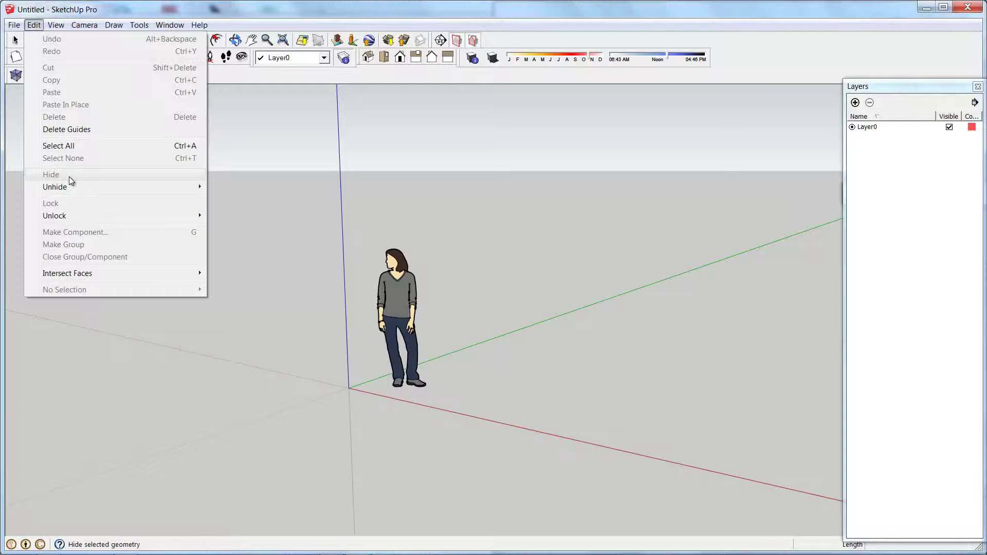
pyautogui.moveTo(65, 187)
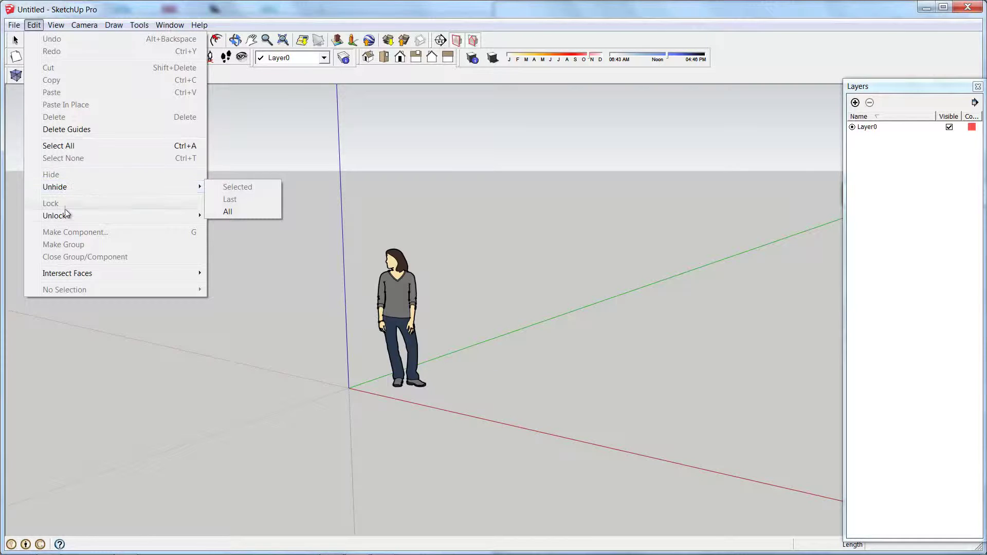
pyautogui.moveTo(65, 215)
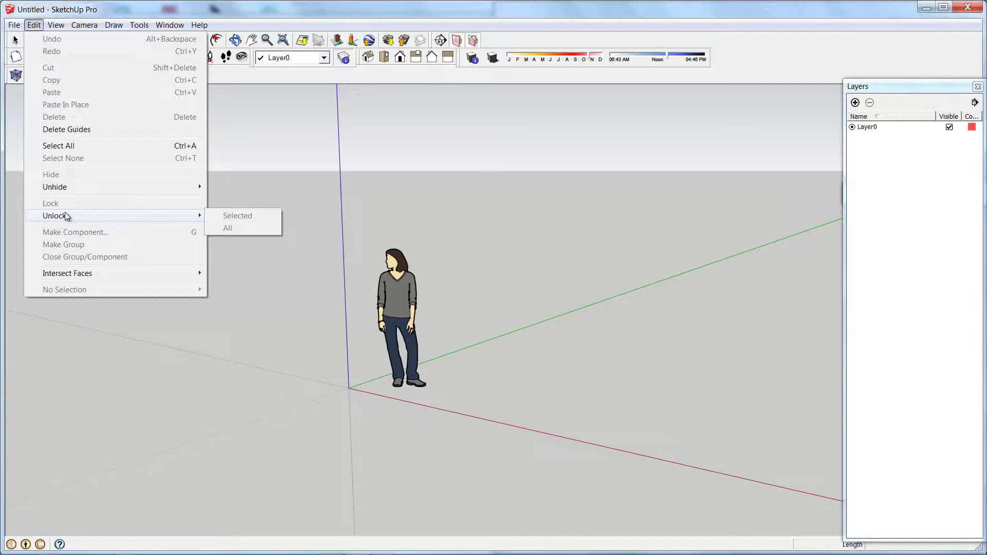
# Turn off the red, green and blue drawing axes and switch to the Select tool
pyautogui.moveTo(57, 32)
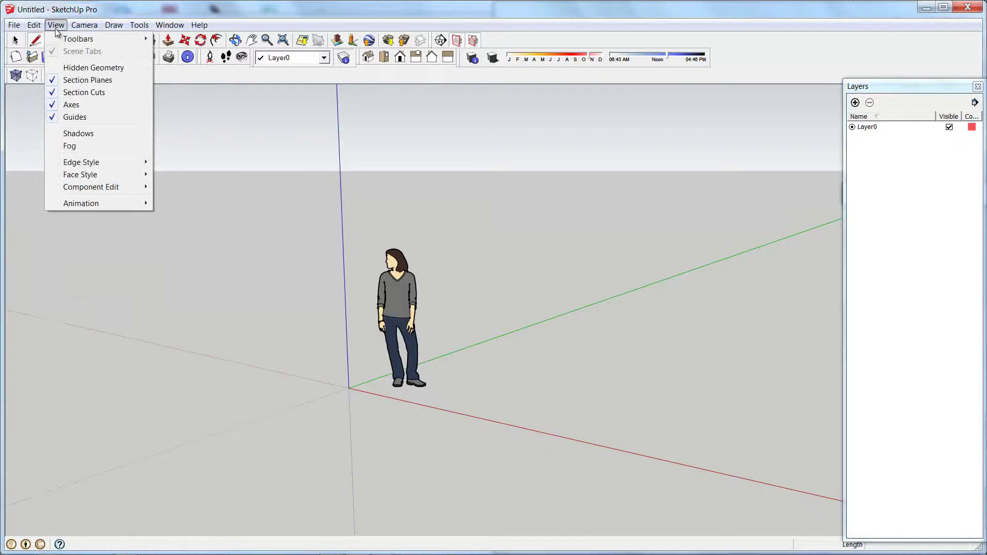
pyautogui.click(71, 104)
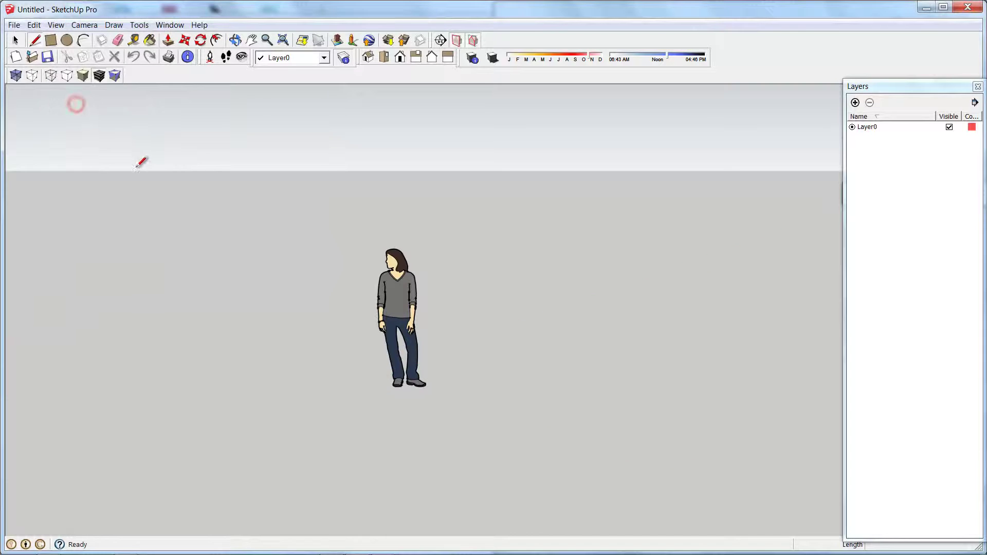
pyautogui.click(16, 40)
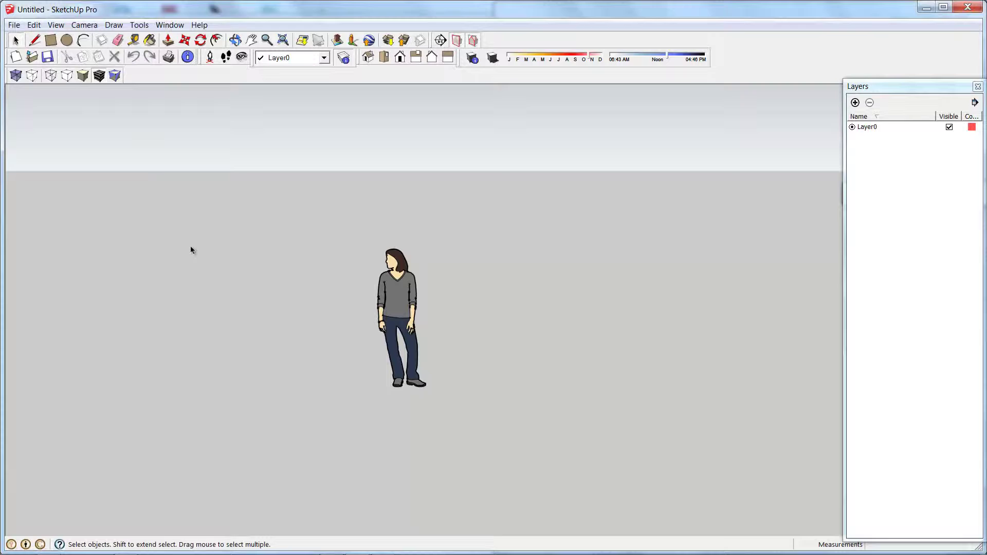
# Orbit to look down on the ground plane and zoom out until the figure appears small
pyautogui.moveTo(191, 248); pyautogui.dragTo(262, 322, button='middle')
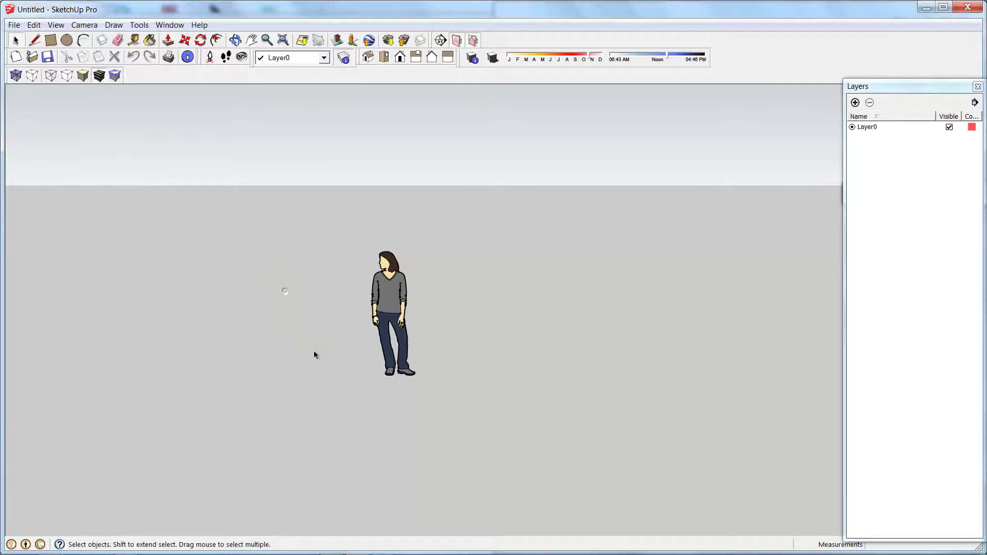
pyautogui.moveTo(315, 355); pyautogui.dragTo(319, 319, button='middle')
pyautogui.scroll(-2, 319, 324)
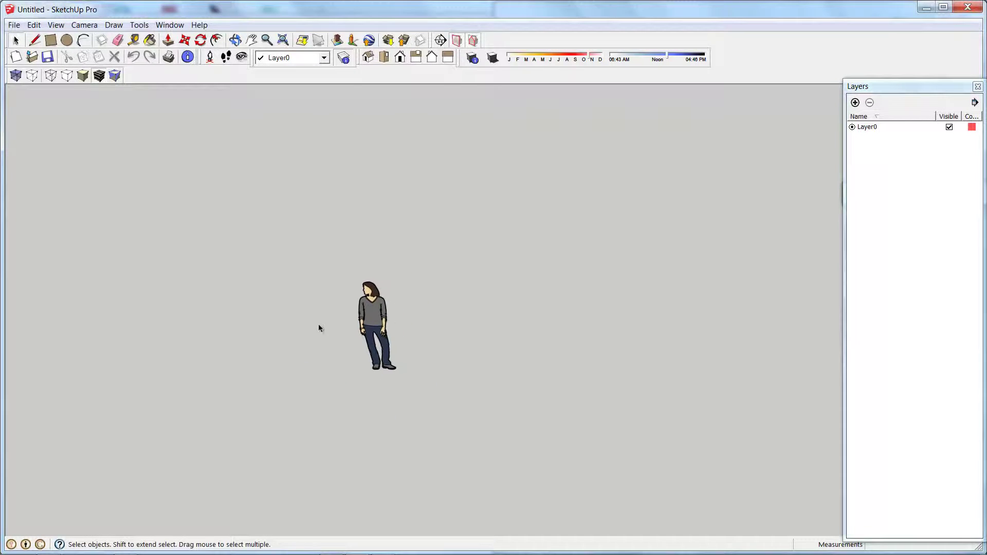
pyautogui.scroll(-1, 319, 328)
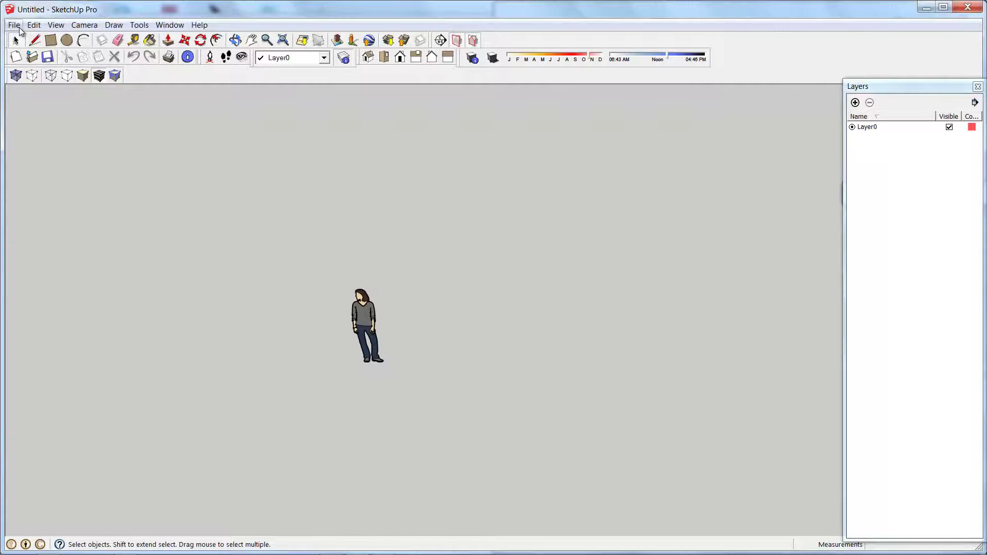
# Open the Add Location window from File > Geo-location
pyautogui.click(15, 26)
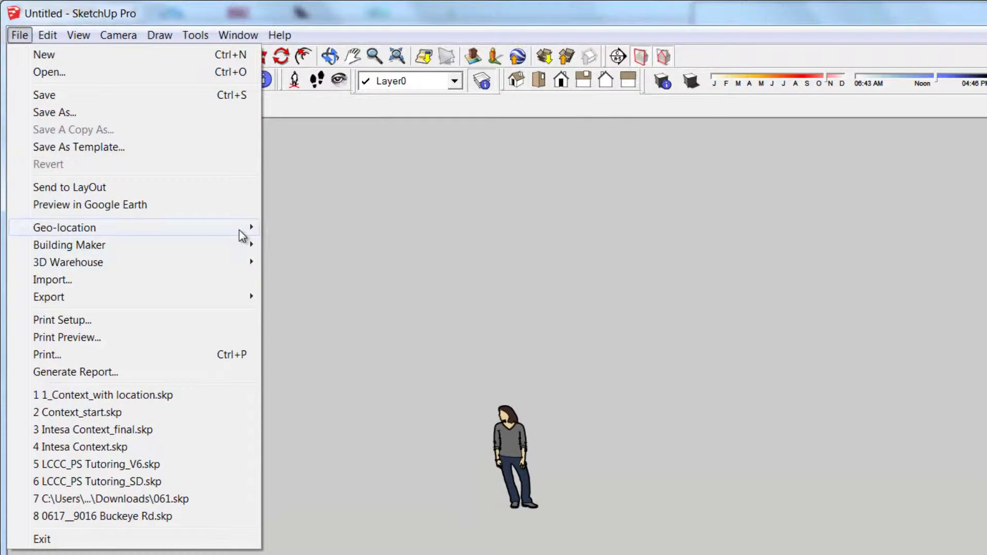
pyautogui.moveTo(240, 231)
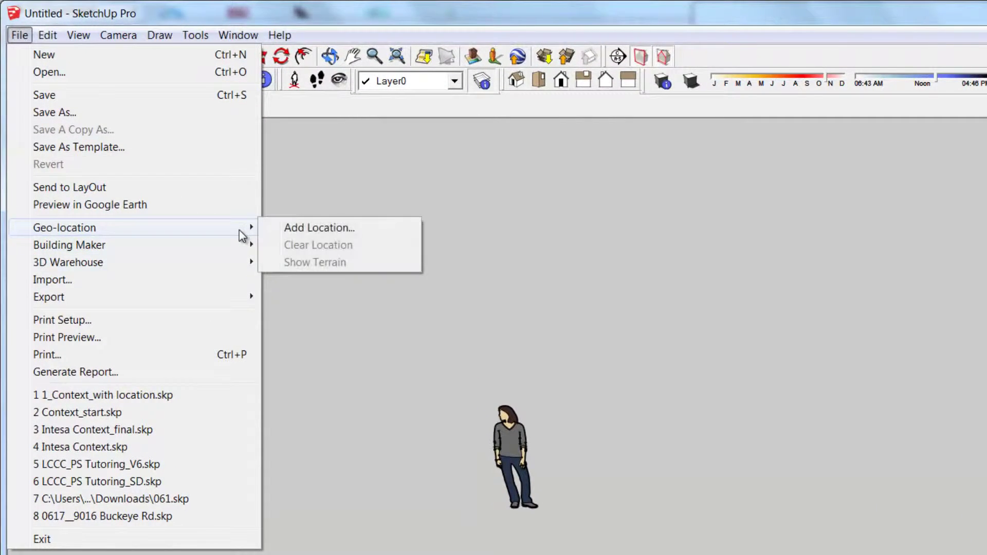
pyautogui.click(285, 232)
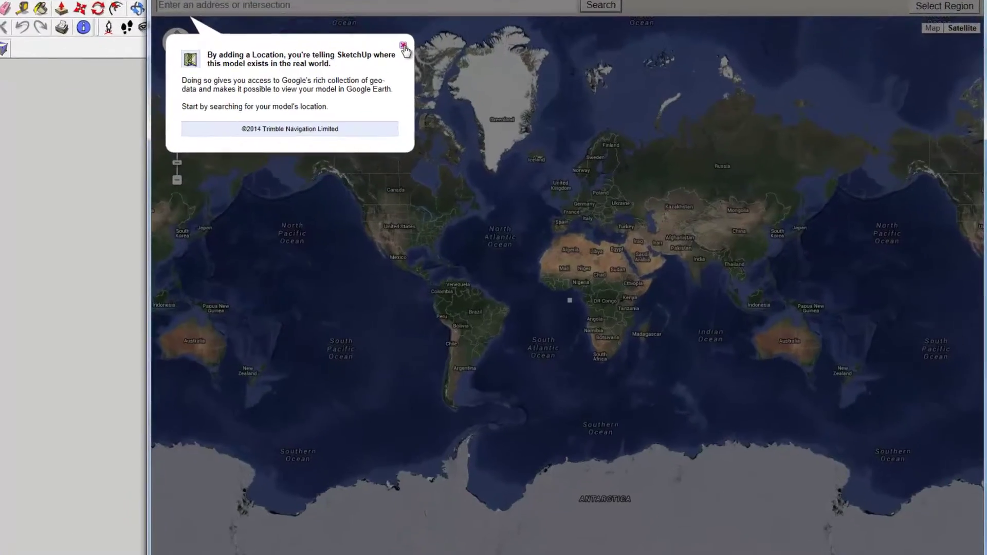
# Dismiss the info balloon and zoom the map in on Cleveland around Nela Park
pyautogui.click(470, 72)
pyautogui.scroll(3, 357, 208)
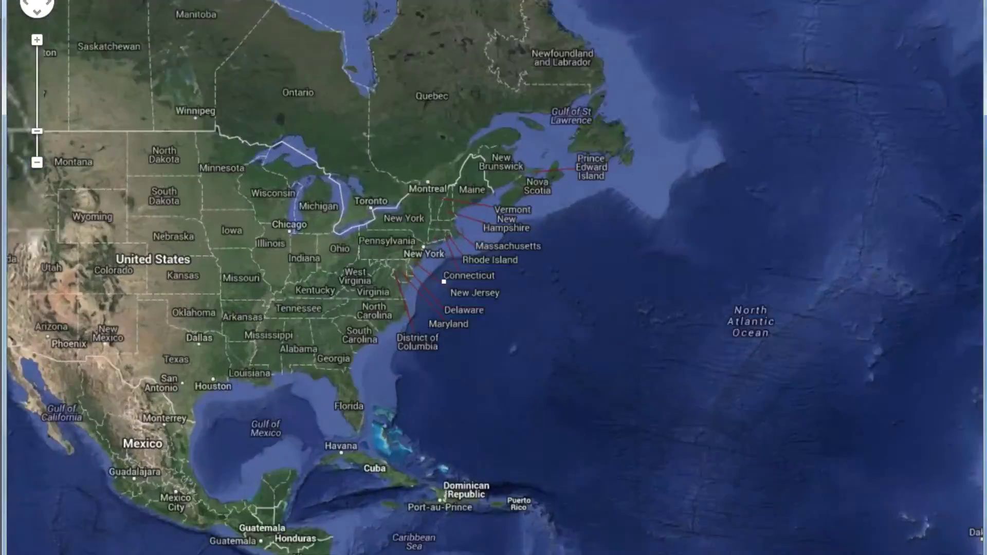
pyautogui.scroll(3, 355, 209)
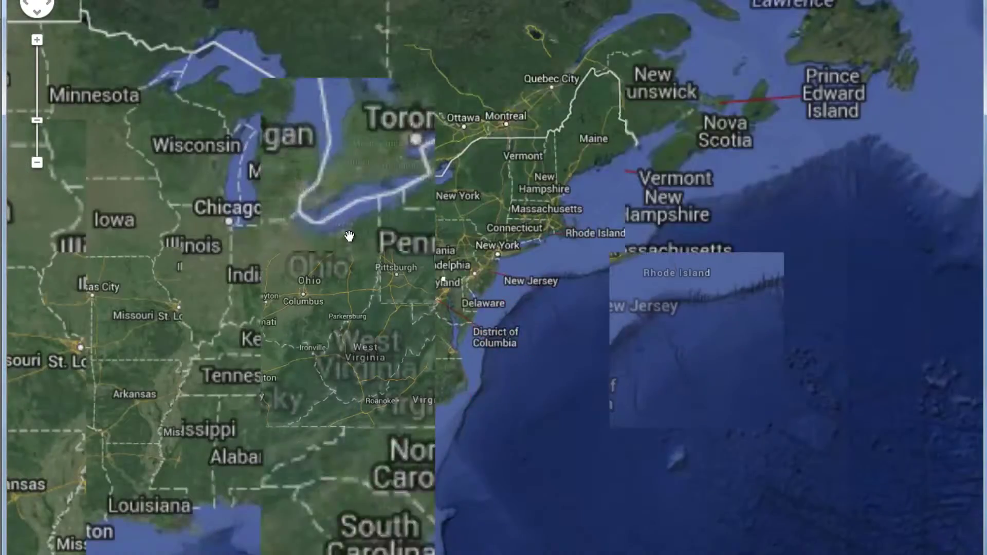
pyautogui.scroll(3, 355, 208)
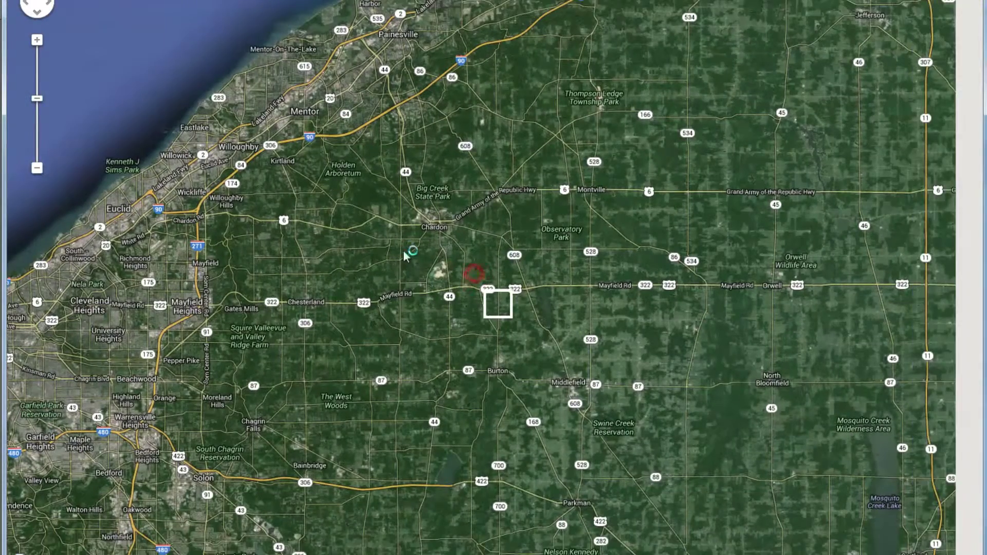
pyautogui.moveTo(404, 252); pyautogui.dragTo(762, 297)
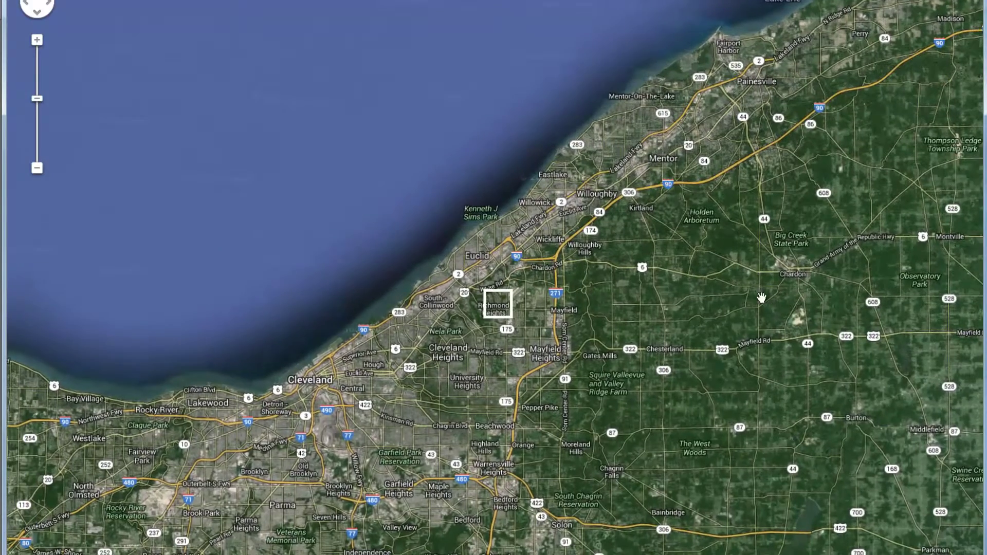
pyautogui.doubleClick(450, 346)
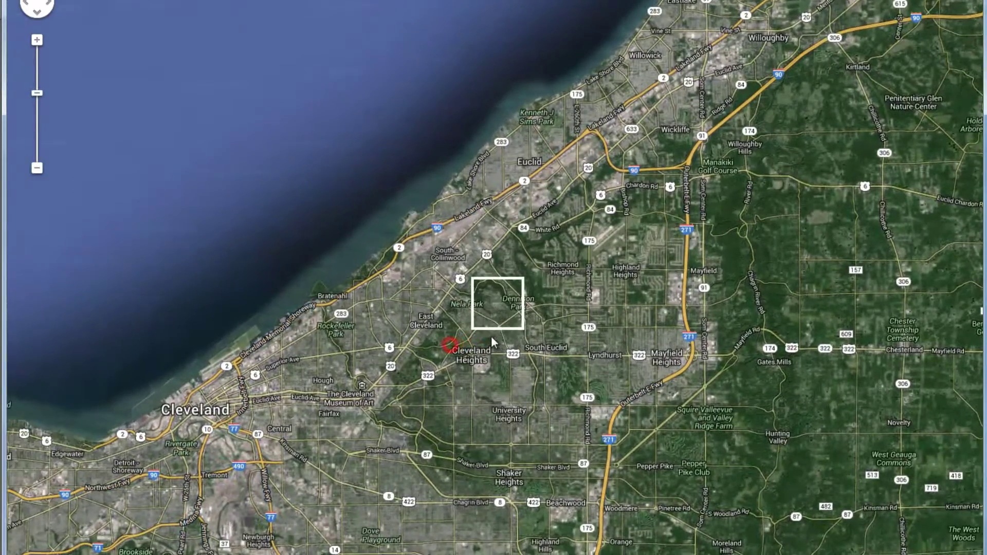
pyautogui.doubleClick(474, 318)
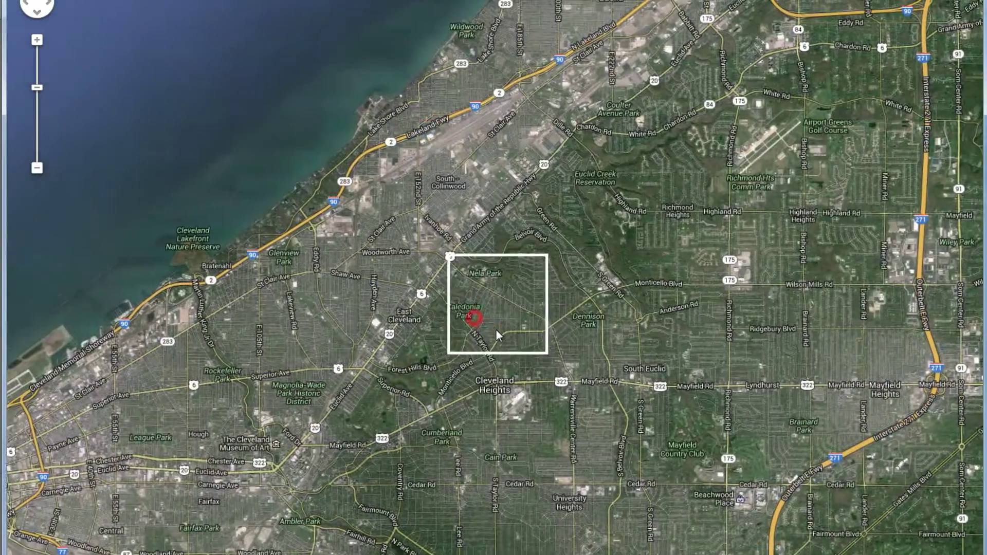
# Pan and zoom until University Circle is centred and fills the capture box
pyautogui.moveTo(496, 329); pyautogui.dragTo(603, 271)
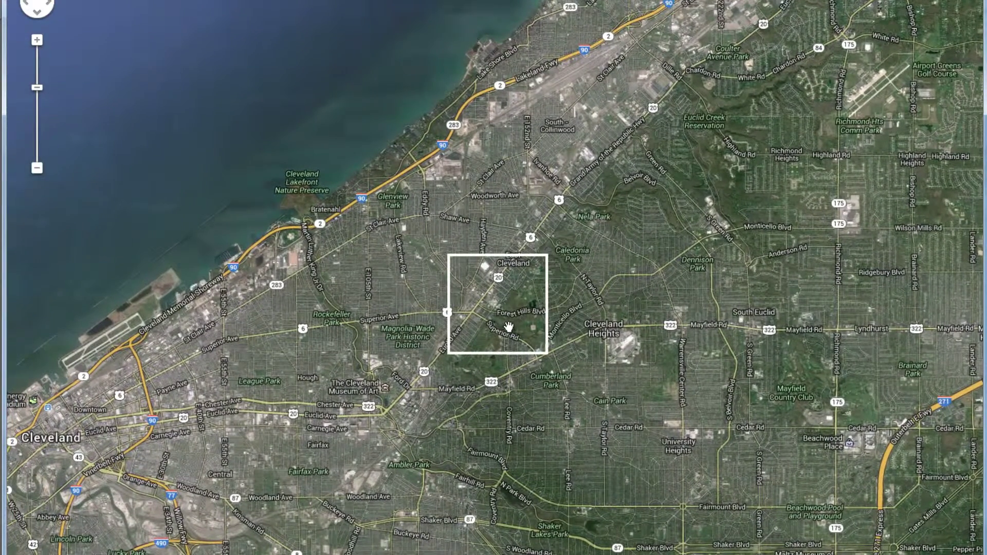
pyautogui.moveTo(508, 327); pyautogui.dragTo(561, 261)
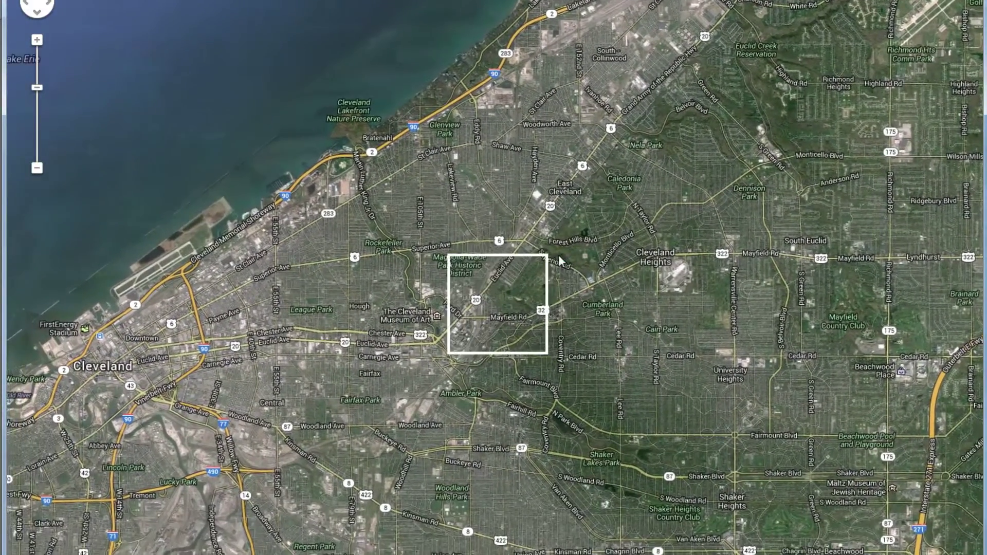
pyautogui.scroll(2, 496, 311)
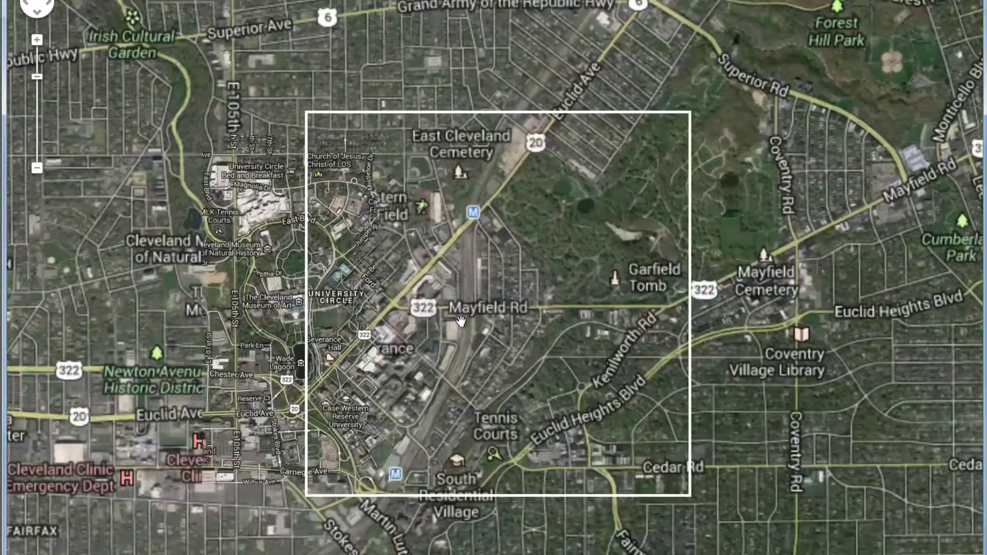
pyautogui.moveTo(461, 321); pyautogui.dragTo(521, 252)
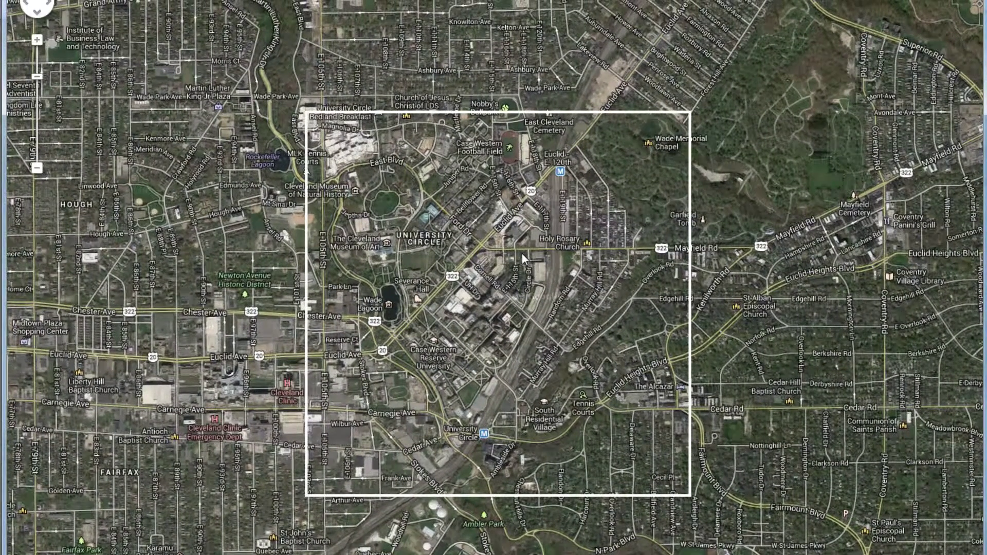
pyautogui.moveTo(522, 253); pyautogui.dragTo(533, 269)
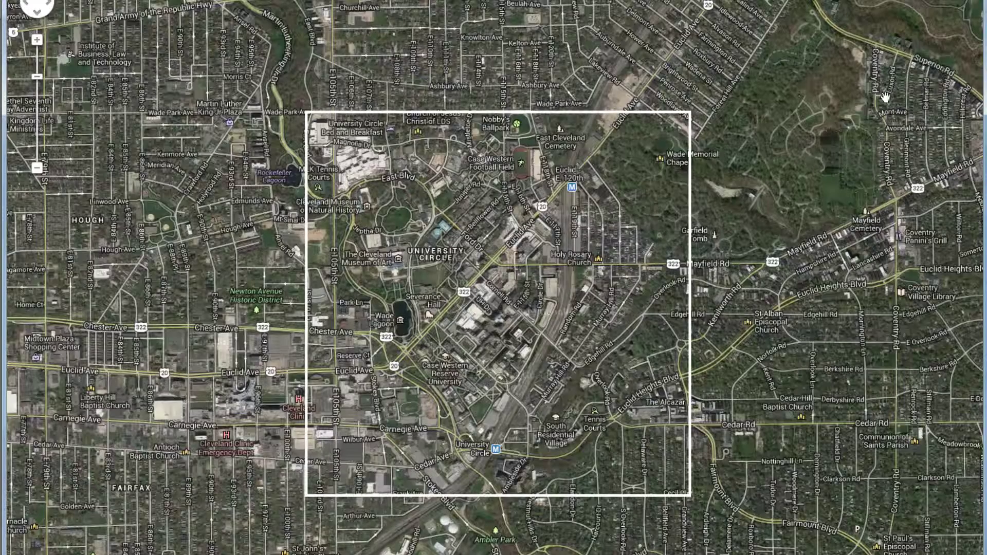
pyautogui.moveTo(940, 1)
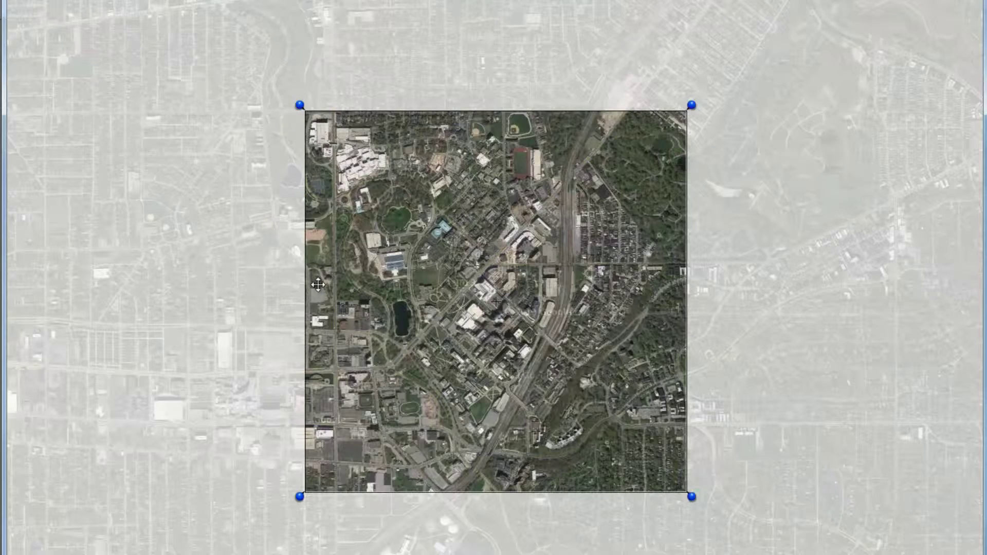
# Resize the capture area around University Circle and grab it as a snapshot
pyautogui.moveTo(301, 497); pyautogui.dragTo(332, 479)
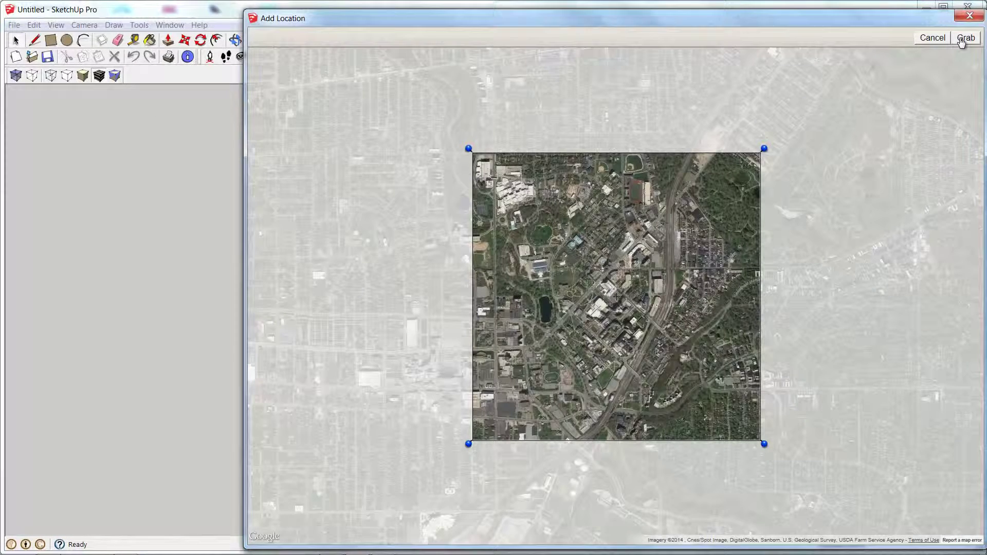
pyautogui.click(962, 38)
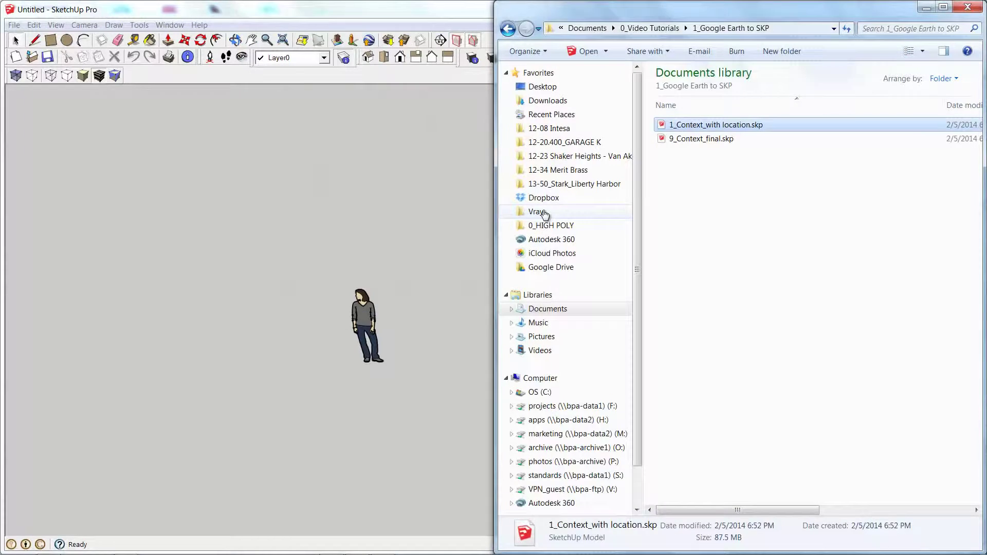
# Bring the model window forward and orbit to inspect the imported University Circle snapshot
pyautogui.click(292, 136)
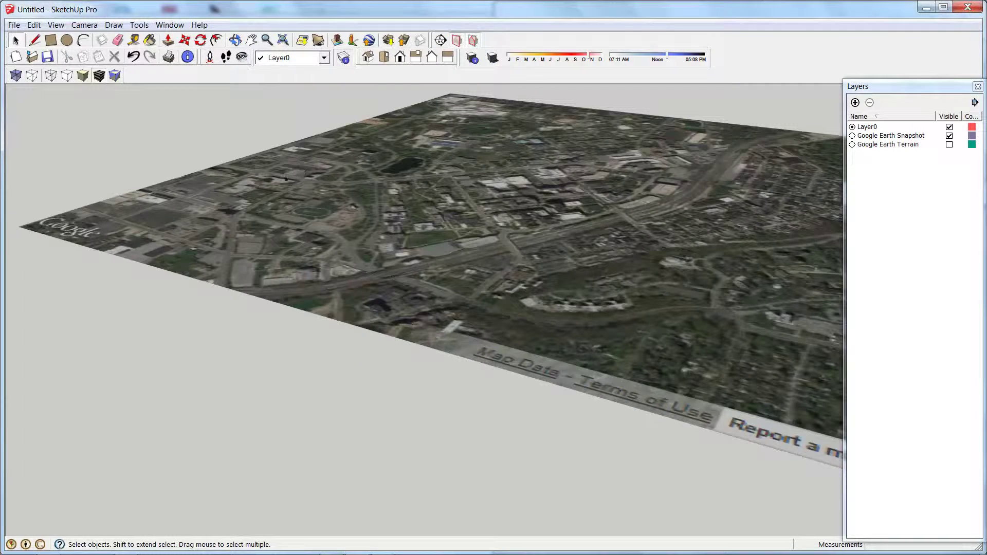
pyautogui.moveTo(276, 180); pyautogui.dragTo(435, 282, button='middle')
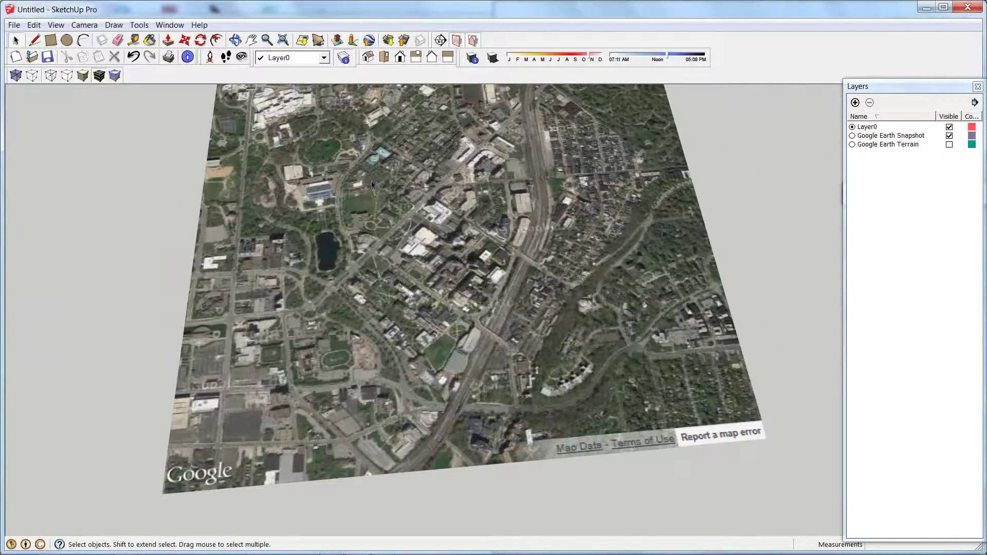
pyautogui.moveTo(450, 239); pyautogui.dragTo(506, 312, button='middle')
pyautogui.scroll(-3, 507, 312)
pyautogui.scroll(3, 492, 255)
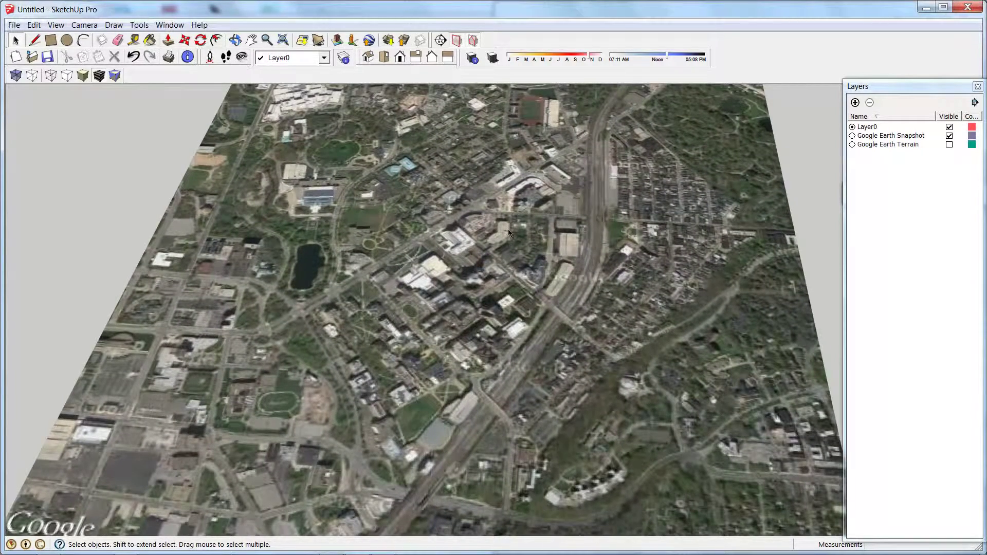
pyautogui.click(949, 144)
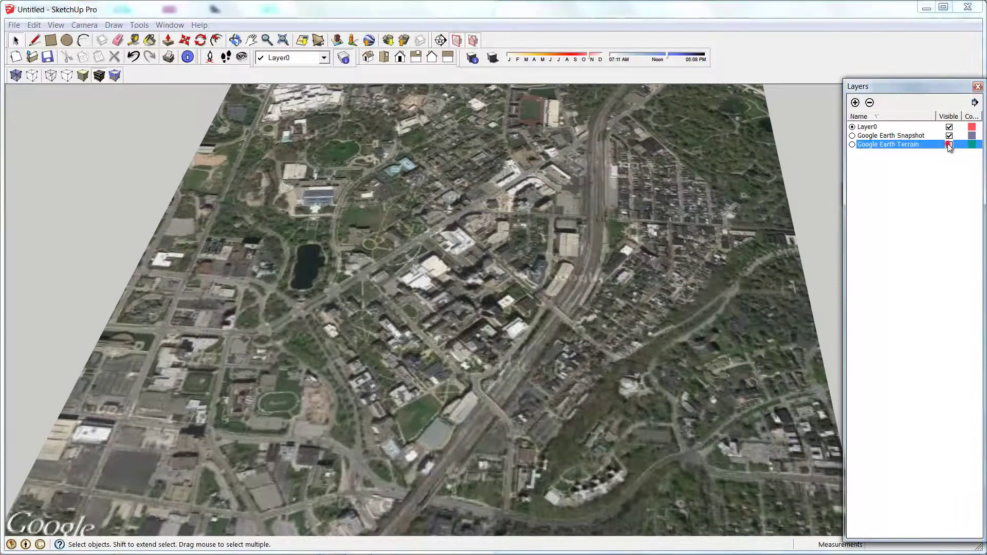
pyautogui.click(950, 136)
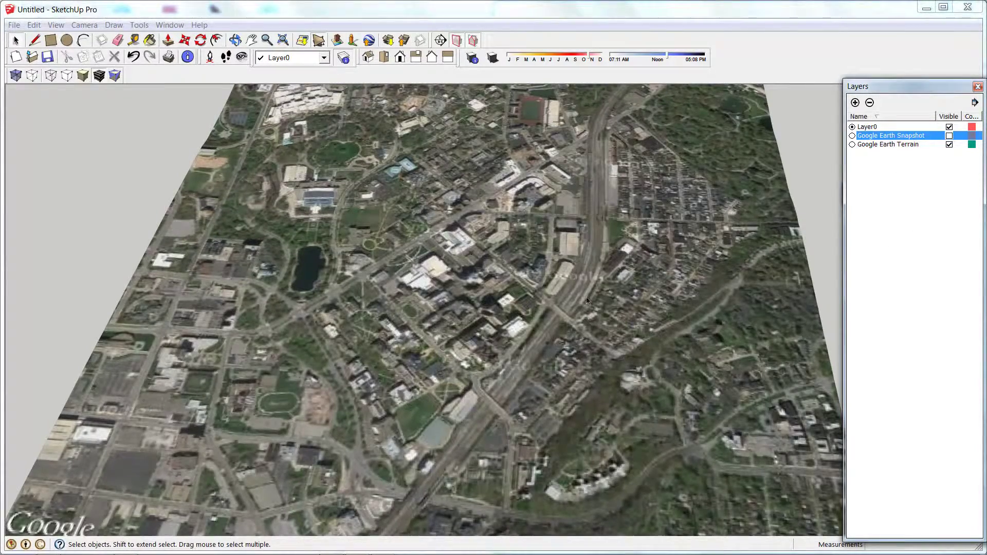
pyautogui.moveTo(588, 301); pyautogui.dragTo(697, 271, button='middle')
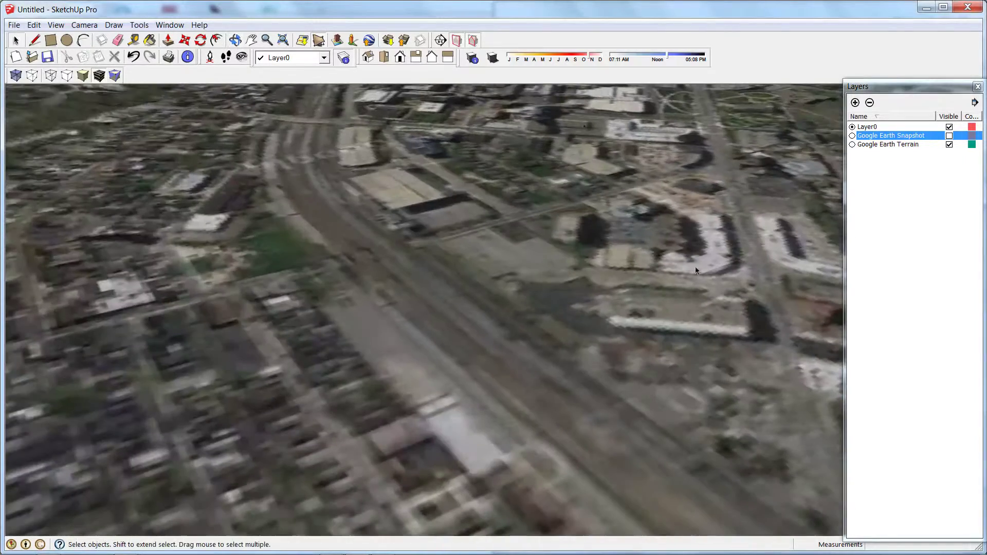
pyautogui.click(949, 144)
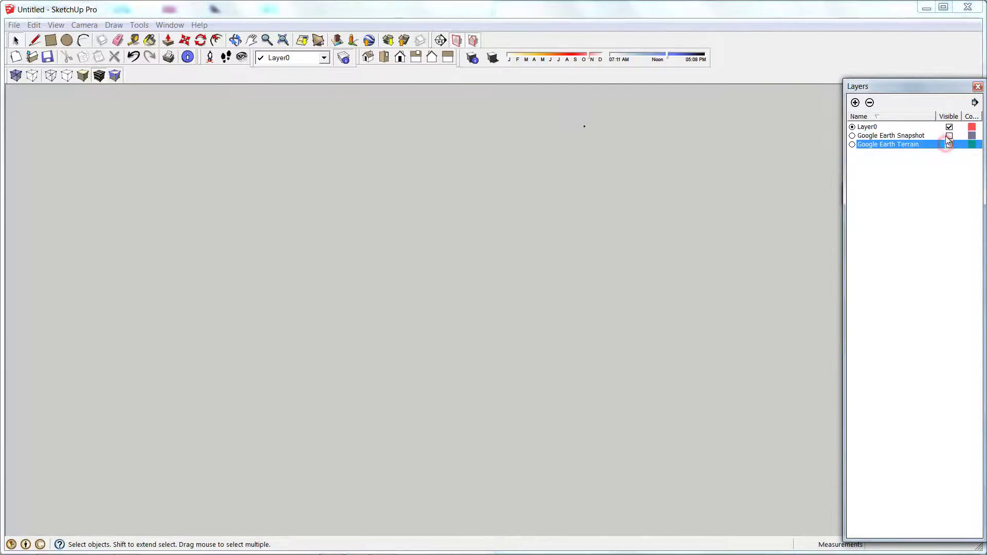
pyautogui.click(950, 136)
pyautogui.moveTo(314, 209); pyautogui.dragTo(548, 276, button='middle')
pyautogui.moveTo(301, 284); pyautogui.dragTo(354, 282, button='middle')
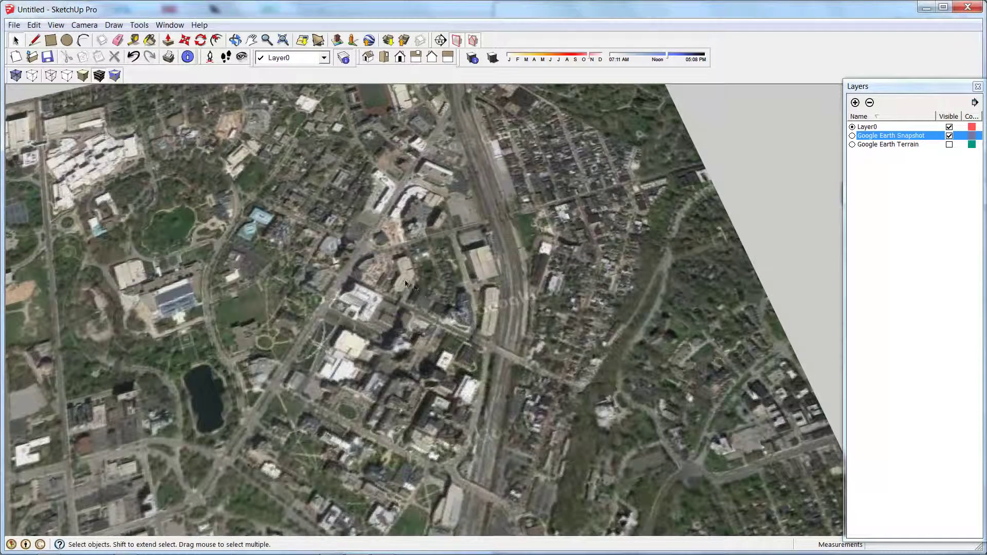
# Switch to Top view and zoom out until the whole snapshot fits on screen
pyautogui.click(383, 58)
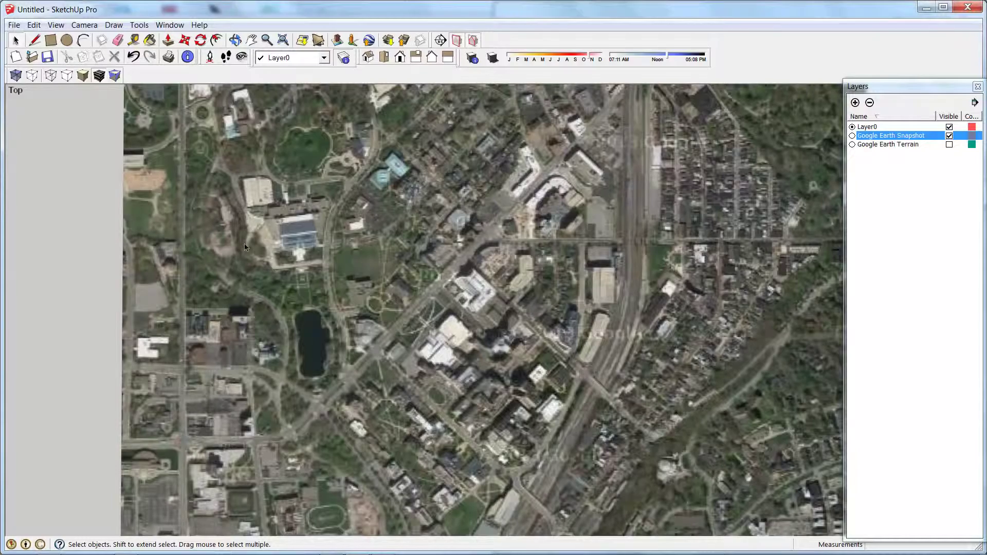
pyautogui.scroll(-5, 100, 282)
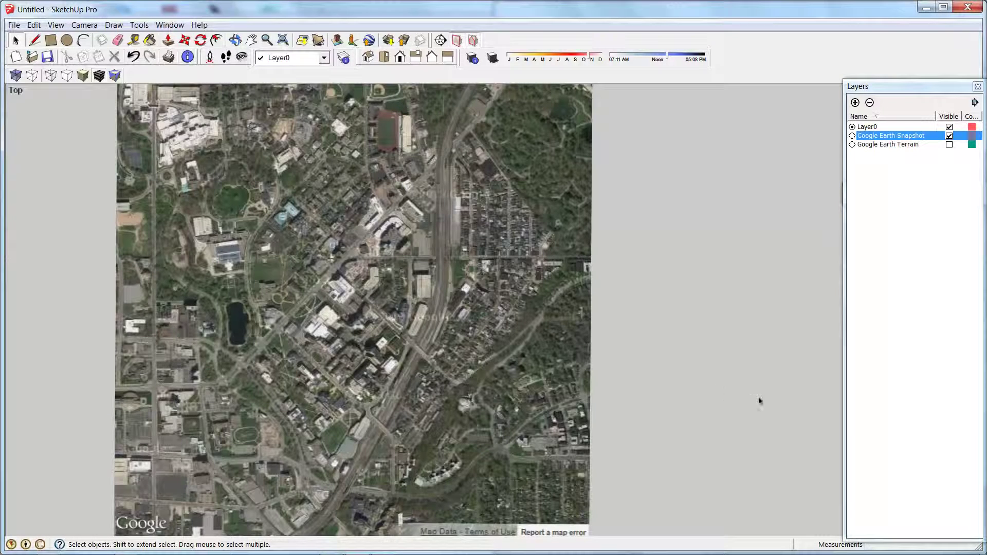
pyautogui.scroll(-1, 675, 354)
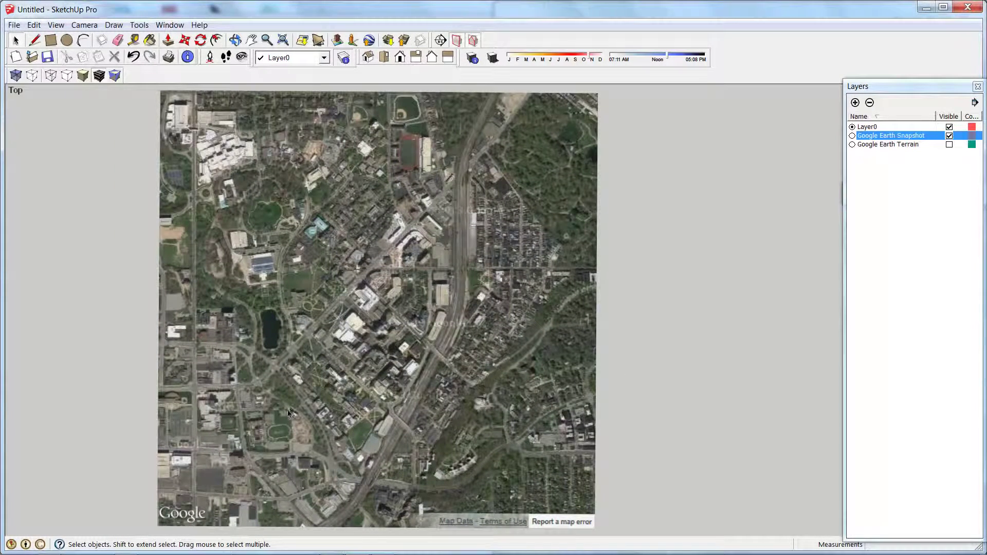
pyautogui.moveTo(177, 545)
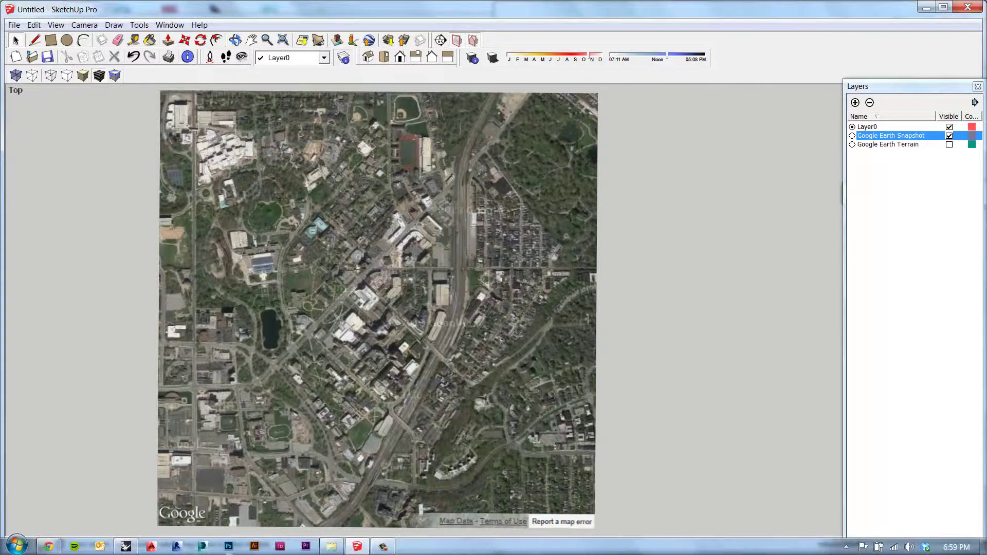
# Open the MOCA Cleveland model page in 3D Warehouse and show its location map
pyautogui.click(59, 551)
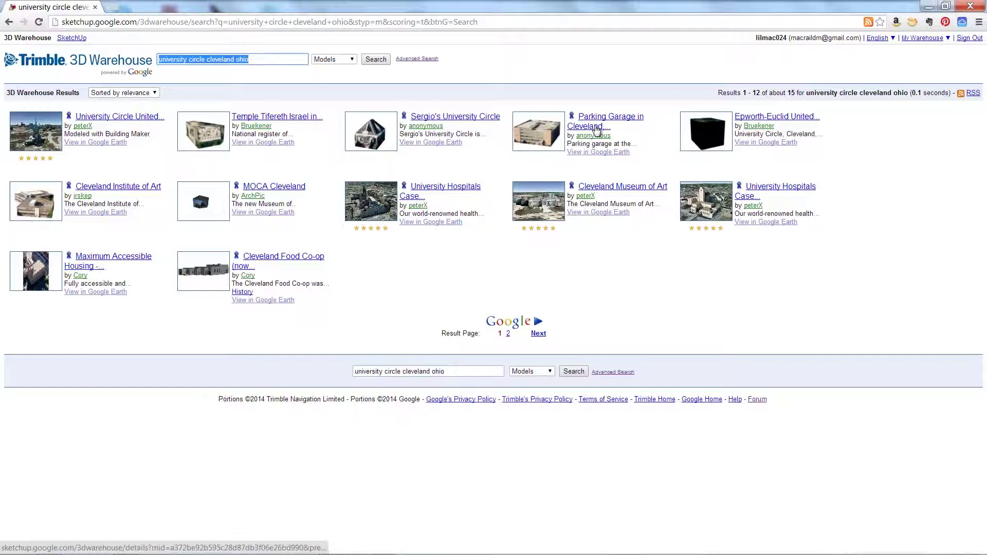
pyautogui.click(286, 190)
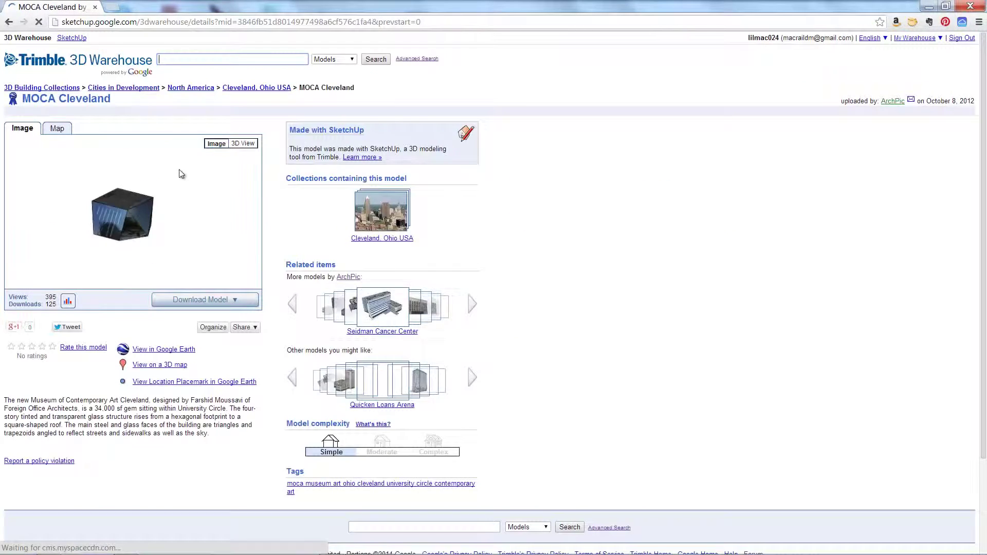
pyautogui.click(57, 130)
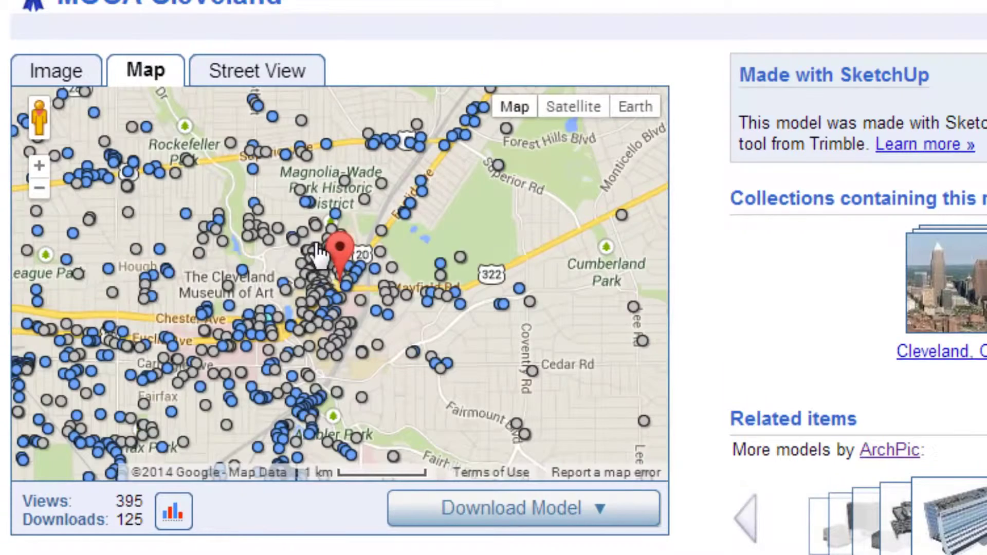
# Preview nearby models like Cozad-Bates House and Seidman Cancer Center, then list MOCA's download formats
pyautogui.scroll(2, 320, 282)
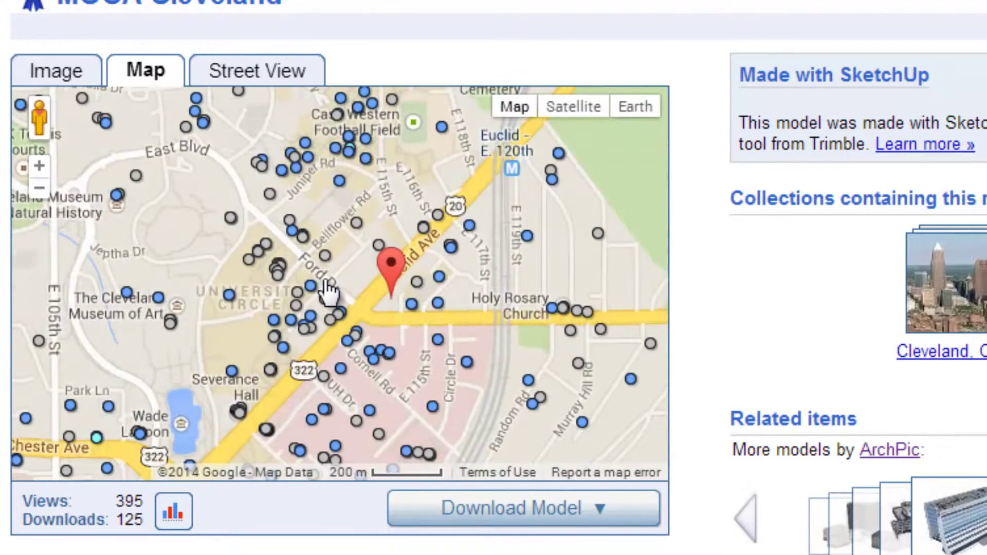
pyautogui.scroll(1, 381, 313)
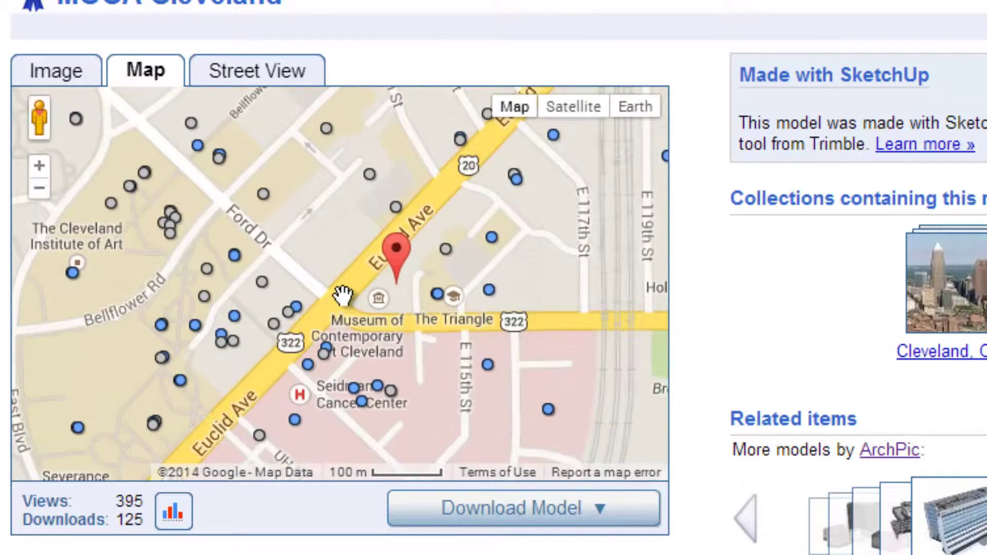
pyautogui.moveTo(345, 294); pyautogui.dragTo(302, 243)
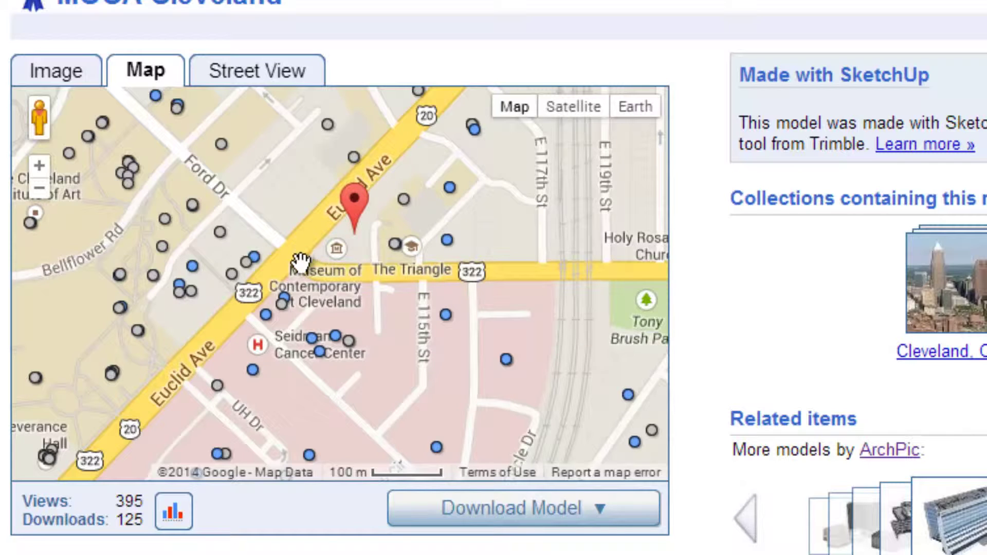
pyautogui.moveTo(499, 310); pyautogui.dragTo(320, 282)
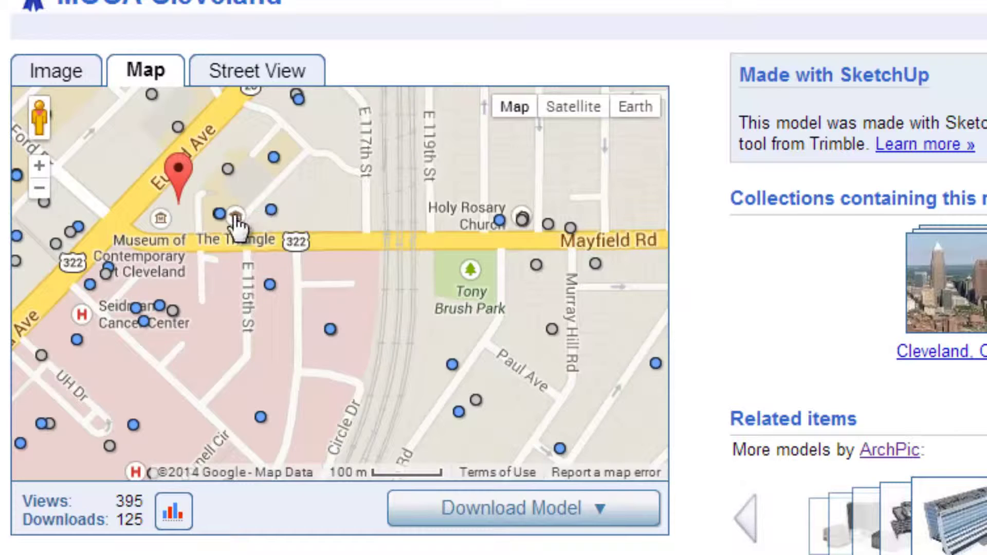
pyautogui.moveTo(242, 281); pyautogui.dragTo(326, 270)
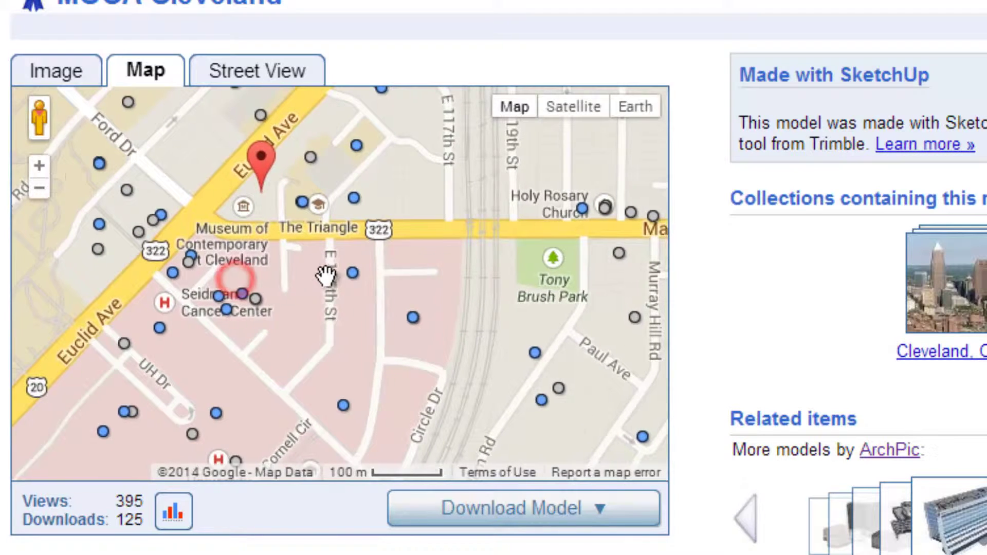
pyautogui.click(352, 275)
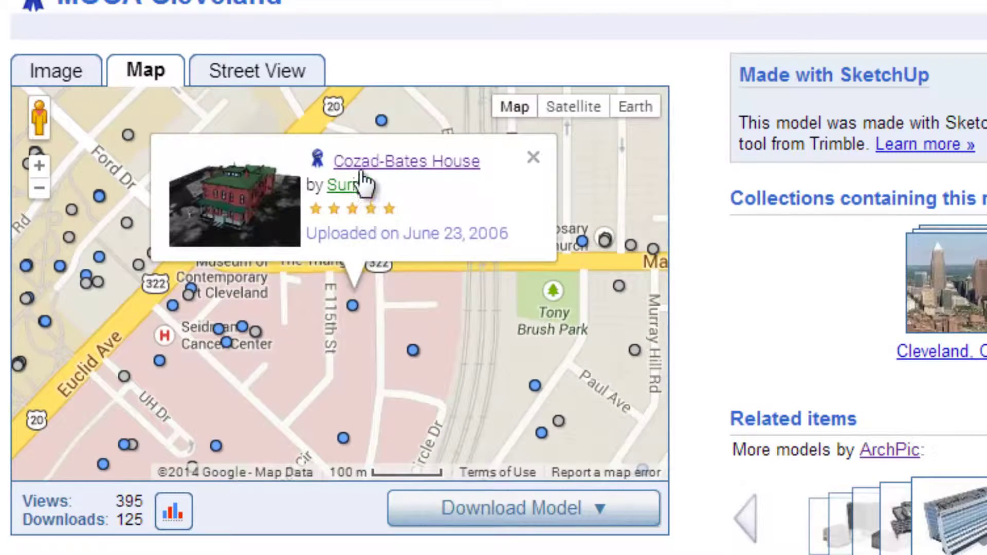
pyautogui.click(413, 350)
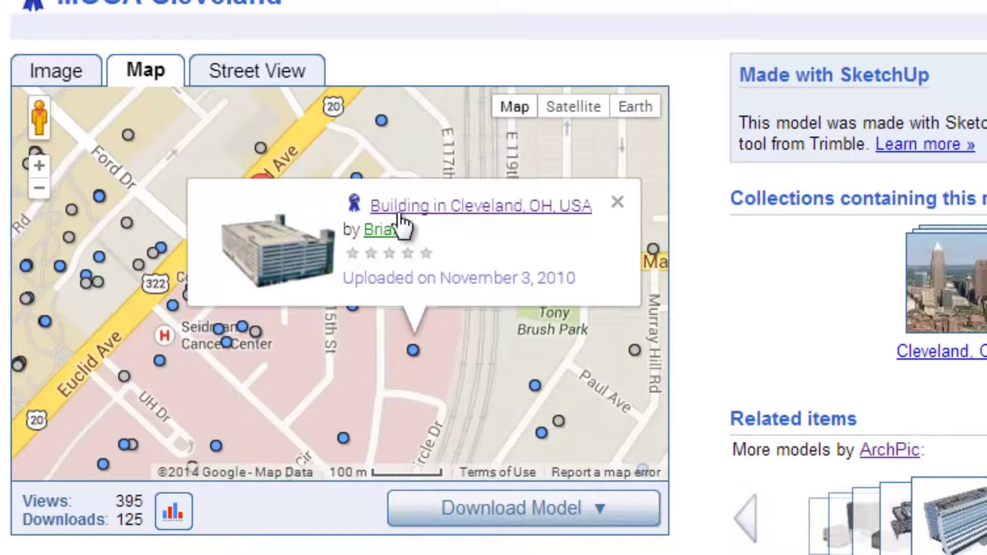
pyautogui.moveTo(264, 374); pyautogui.dragTo(331, 357)
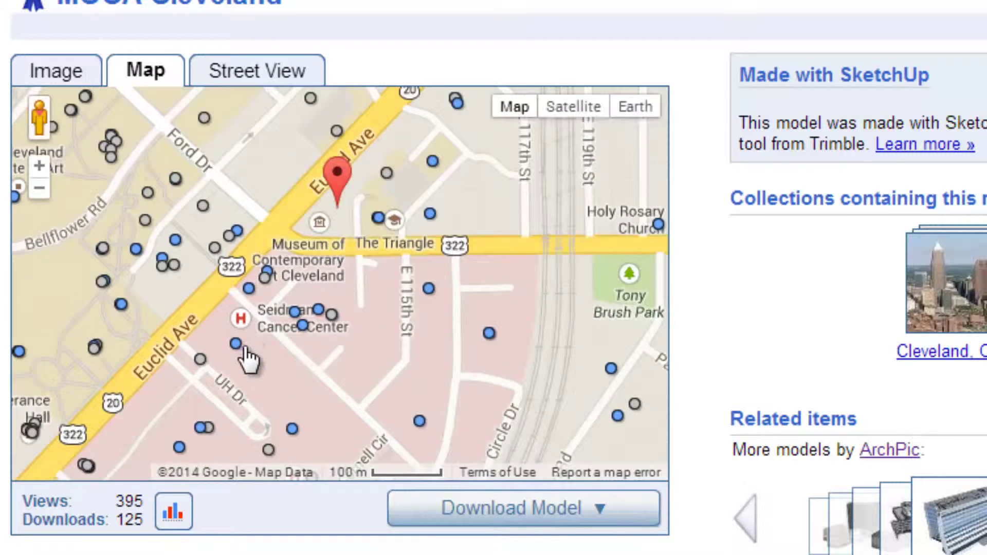
pyautogui.click(238, 348)
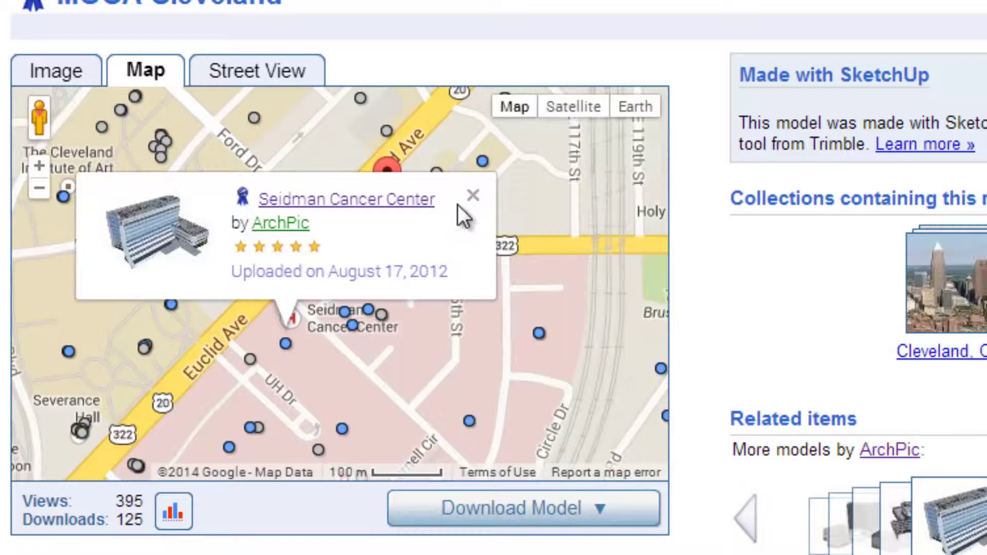
pyautogui.click(471, 196)
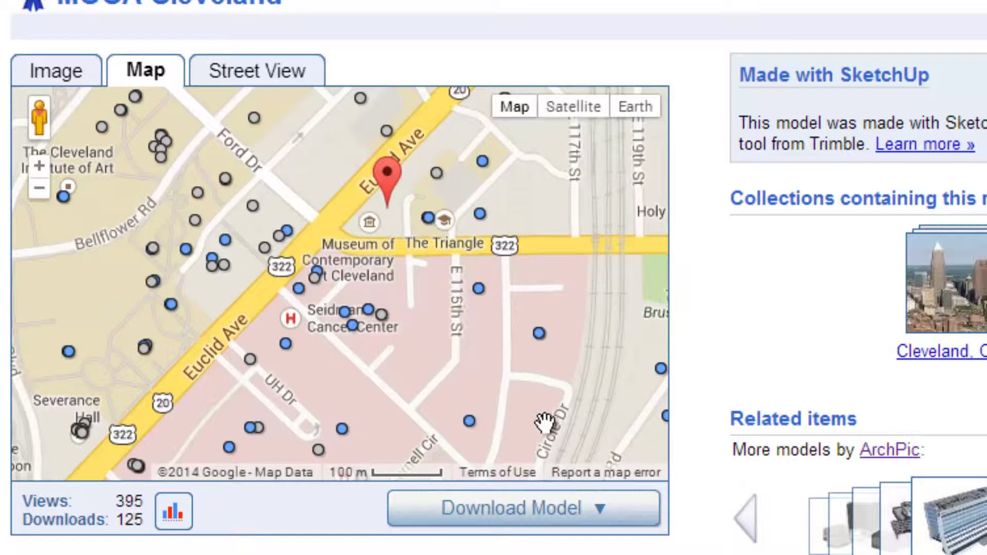
pyautogui.scroll(-1, 451, 249)
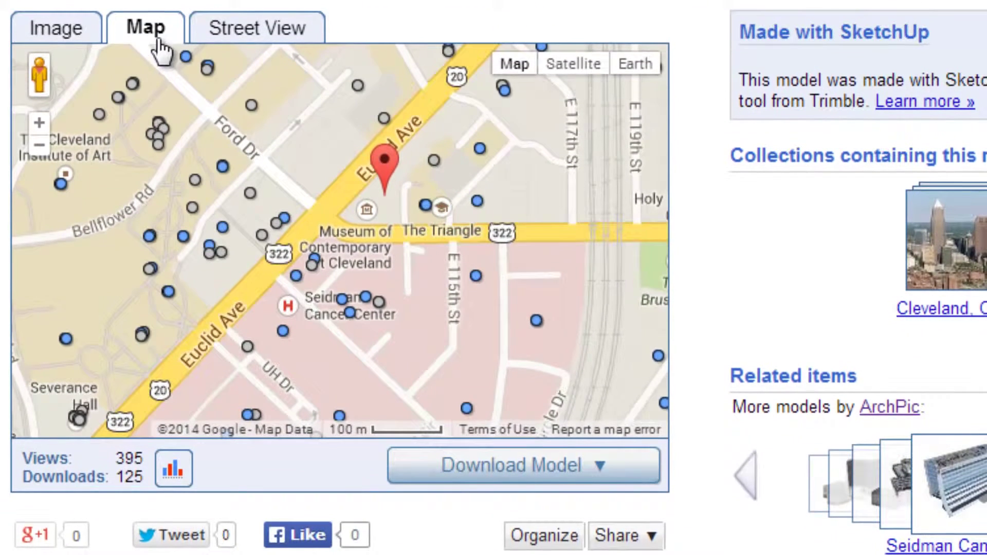
pyautogui.click(581, 465)
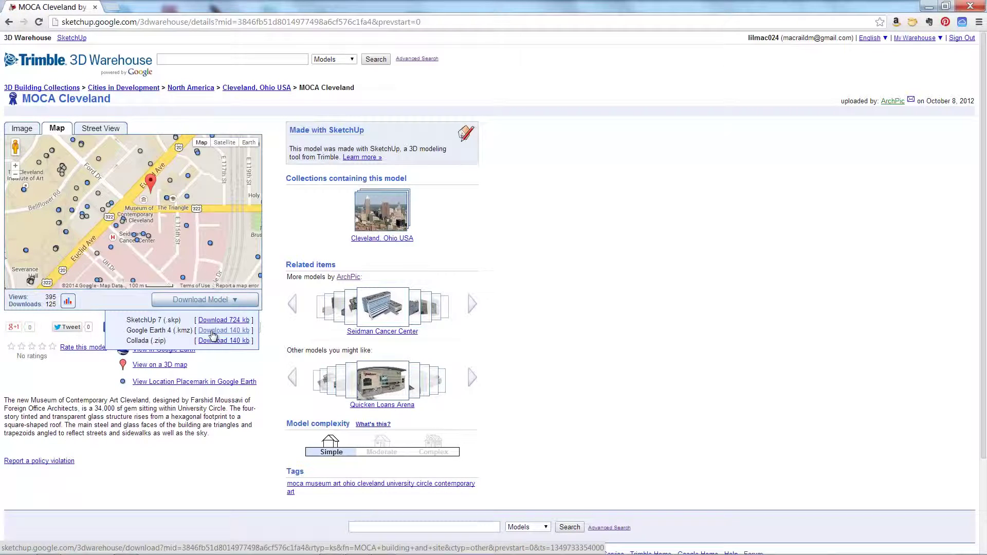
# Download the MOCA Google Earth 4 .kmz twice, switching Windows to the basic colour scheme
pyautogui.click(214, 332)
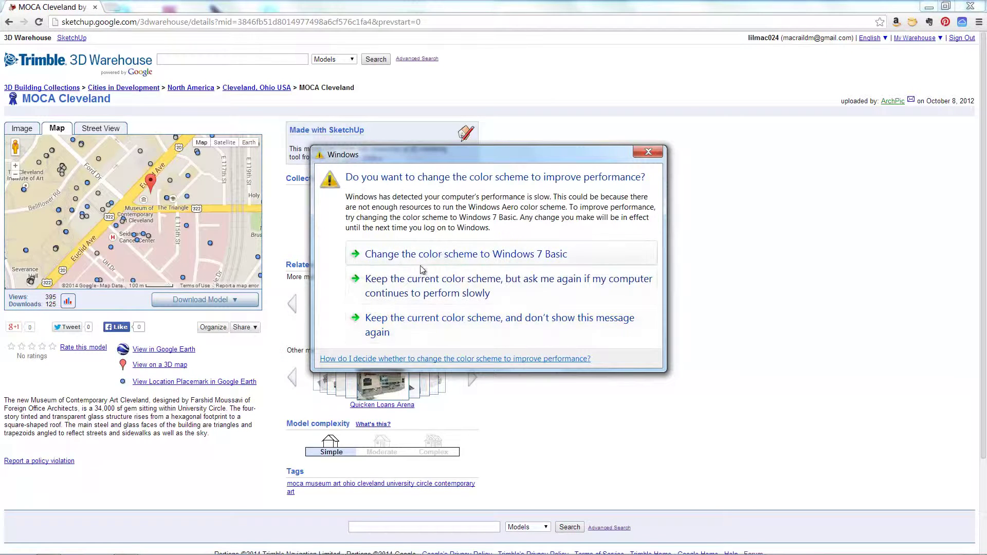
pyautogui.click(379, 258)
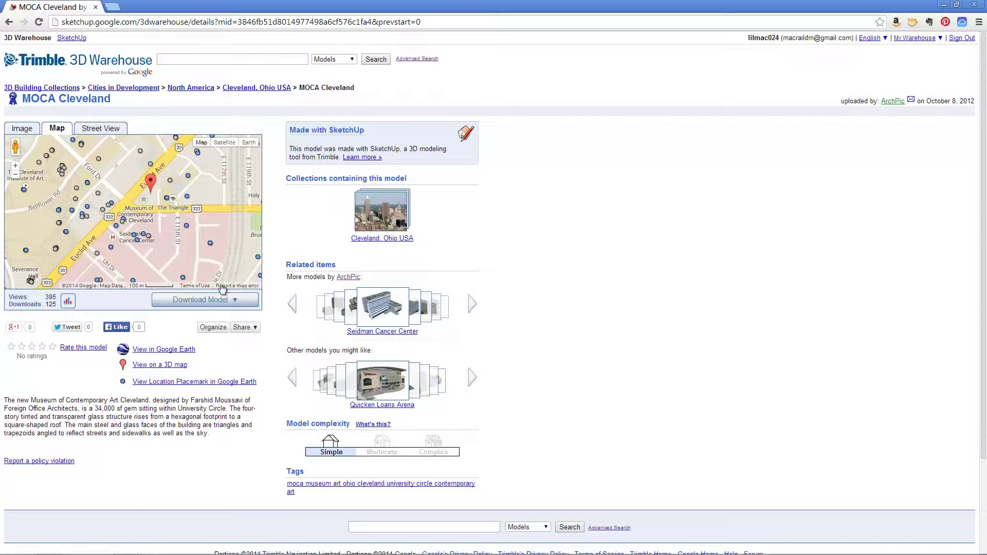
pyautogui.click(207, 299)
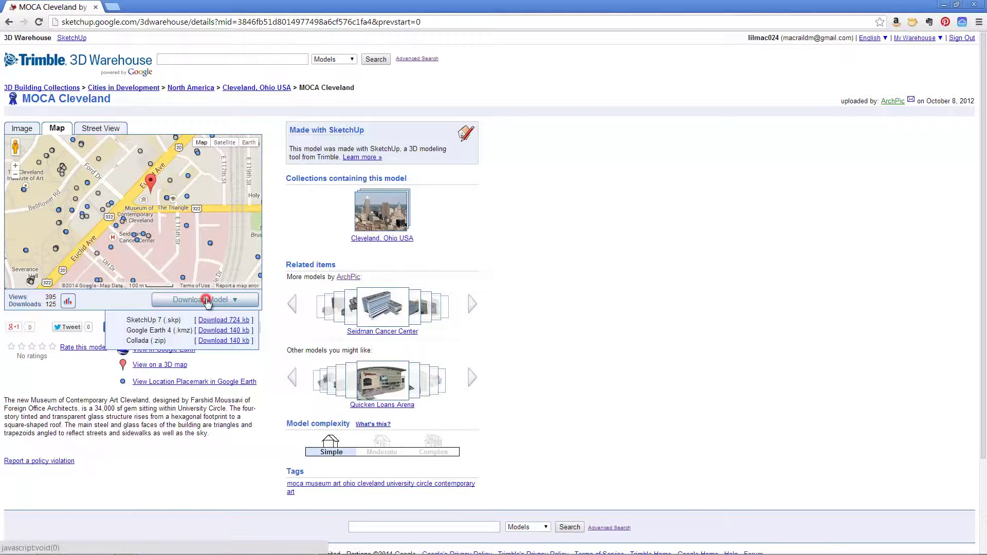
pyautogui.click(212, 331)
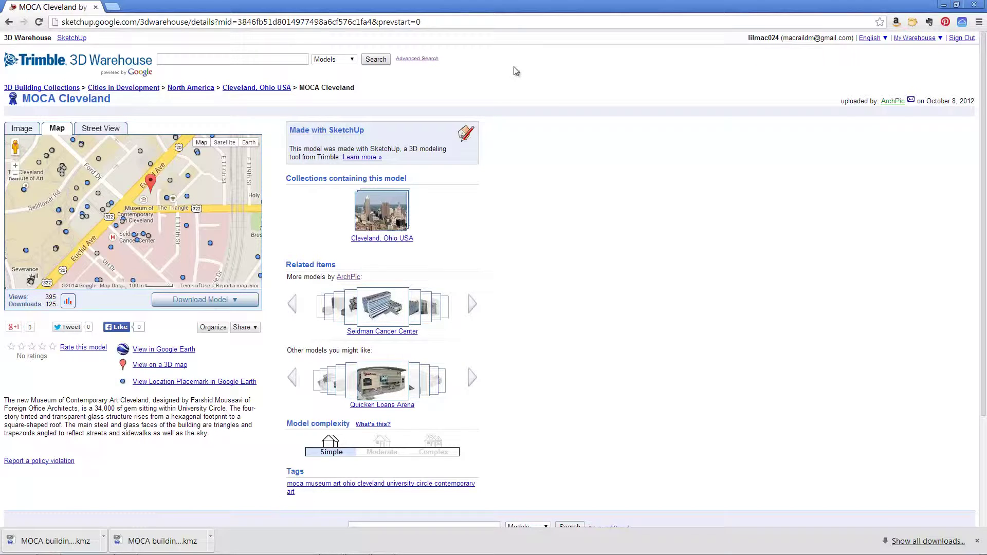
# Import 'MOCA building and site.kmz' into the SketchUp model
pyautogui.click(943, 7)
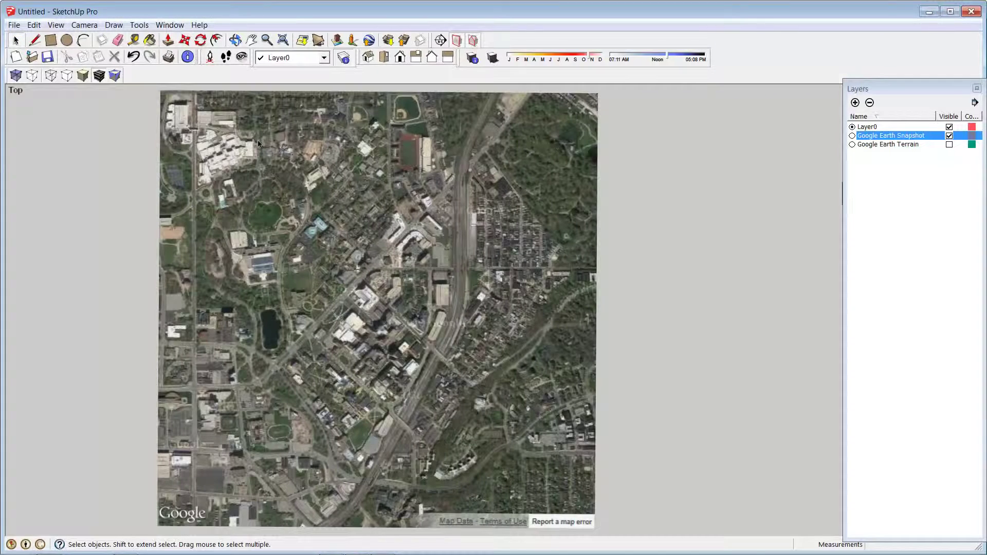
pyautogui.click(13, 25)
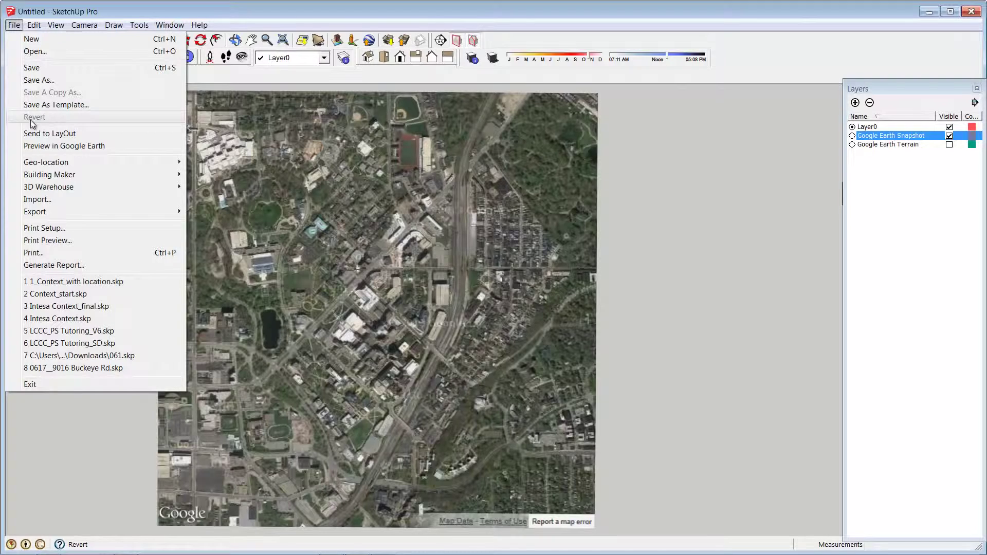
pyautogui.click(47, 200)
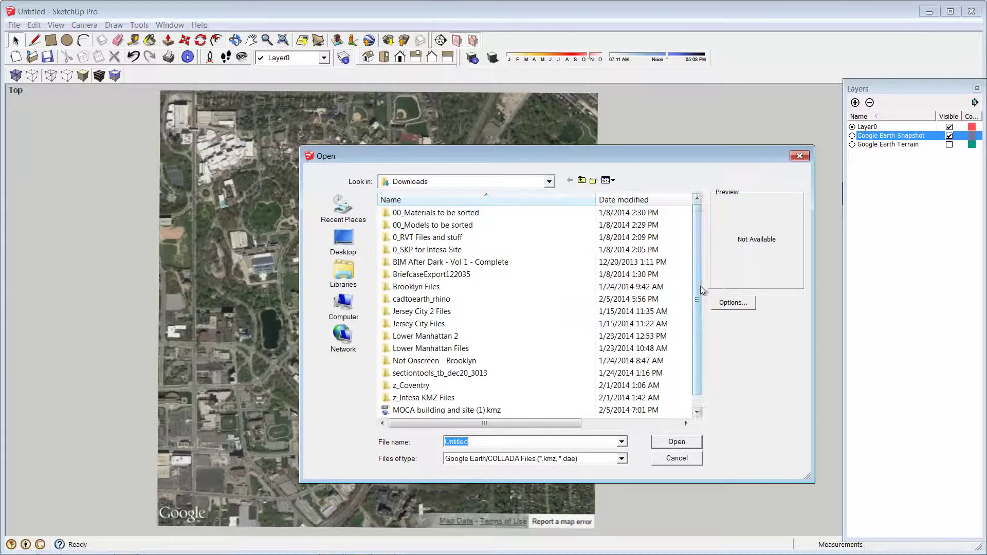
pyautogui.moveTo(700, 286); pyautogui.dragTo(714, 326)
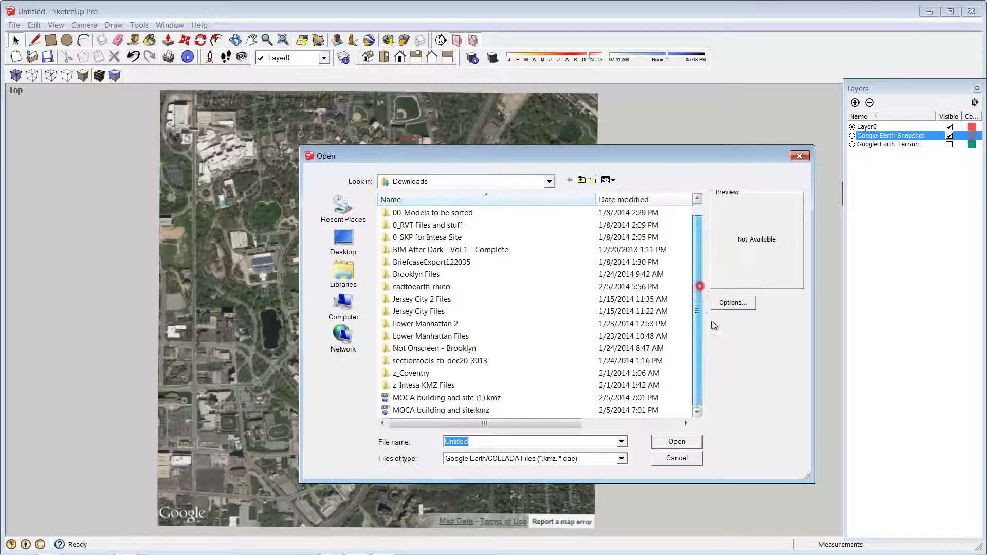
pyautogui.click(460, 410)
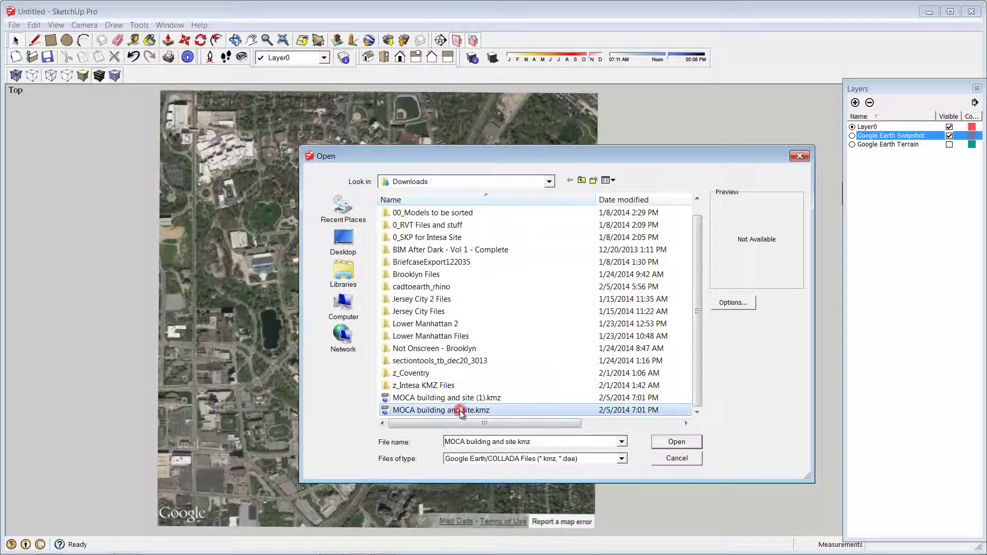
pyautogui.click(675, 442)
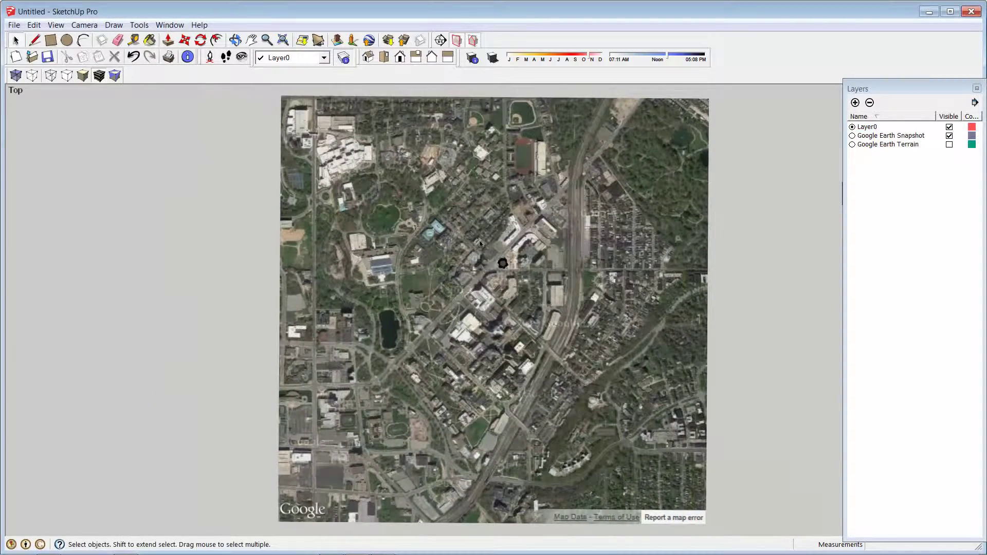
# Zoom and tilt to inspect the placed MOCA building, then return to the 3D Warehouse page
pyautogui.scroll(10, 481, 244)
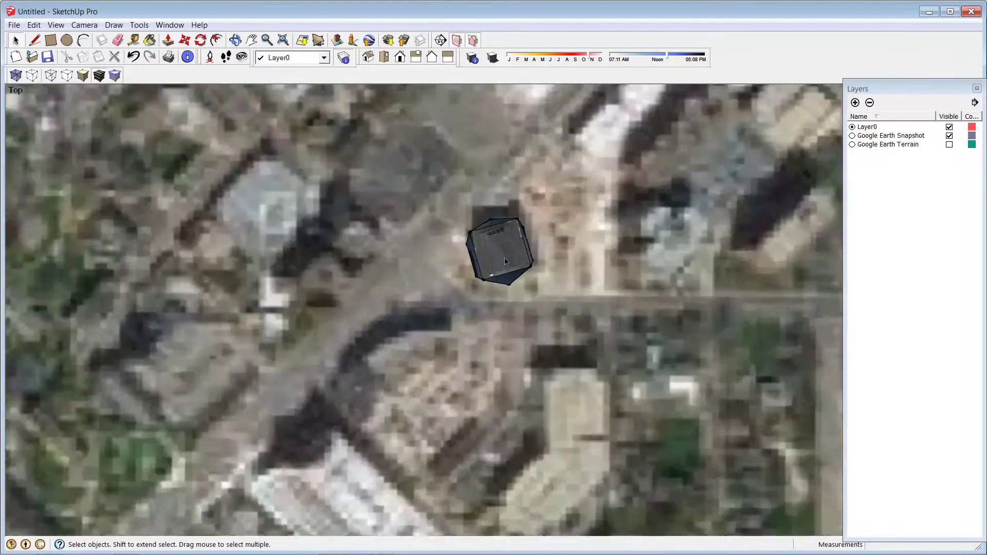
pyautogui.scroll(4, 505, 261)
pyautogui.moveTo(496, 308); pyautogui.dragTo(495, 364, button='middle')
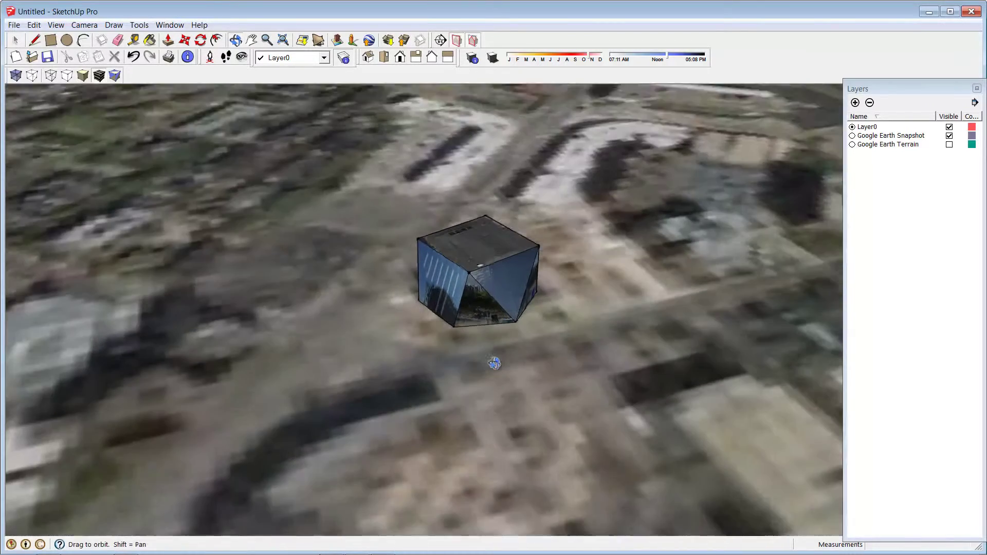
pyautogui.scroll(-5, 384, 326)
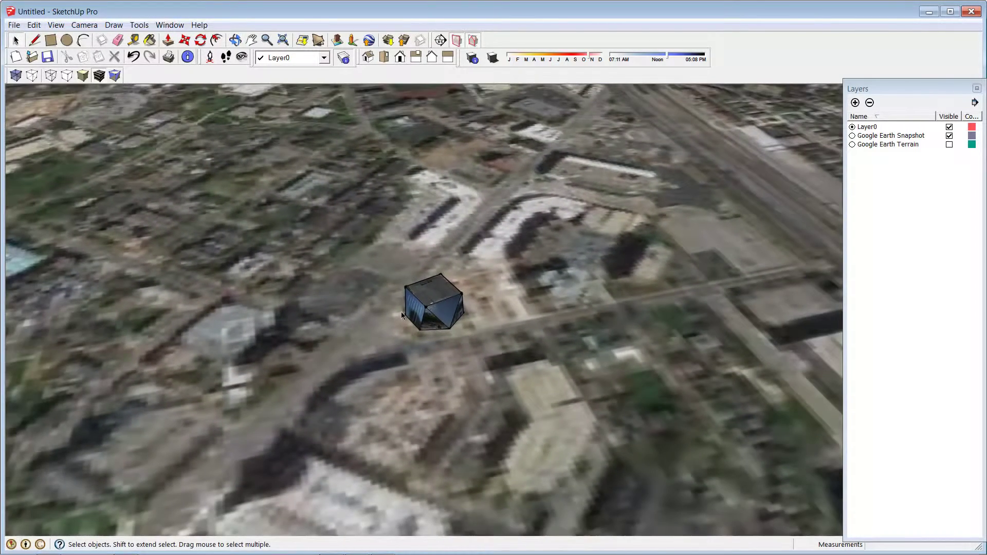
pyautogui.hotkey('alt', 'Tab')
pyautogui.hotkey('alt', 'shift', 'Tab')
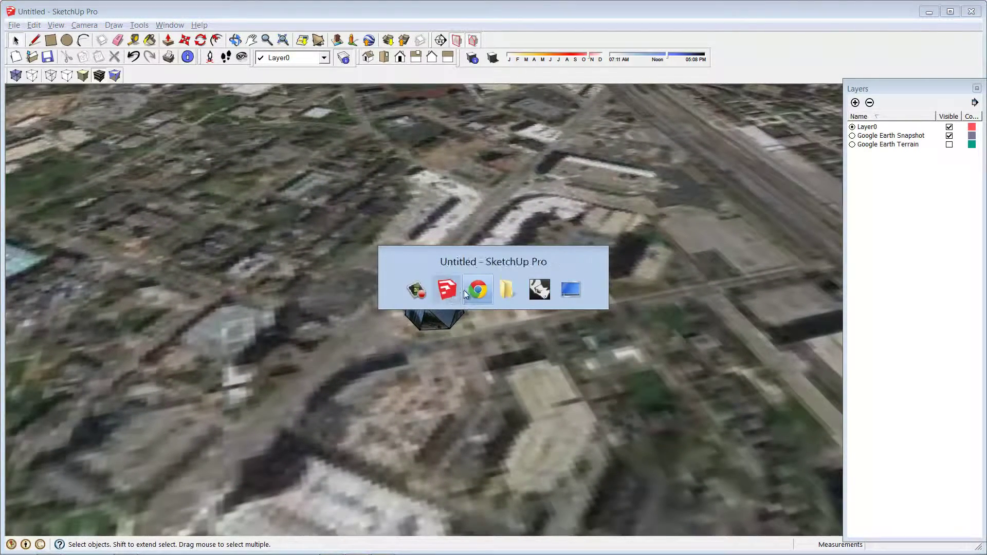
# On the MOCA Cleveland map, open the Building at The Triangle and parking garage models in new tabs
pyautogui.hotkey('alt', 'Tab')
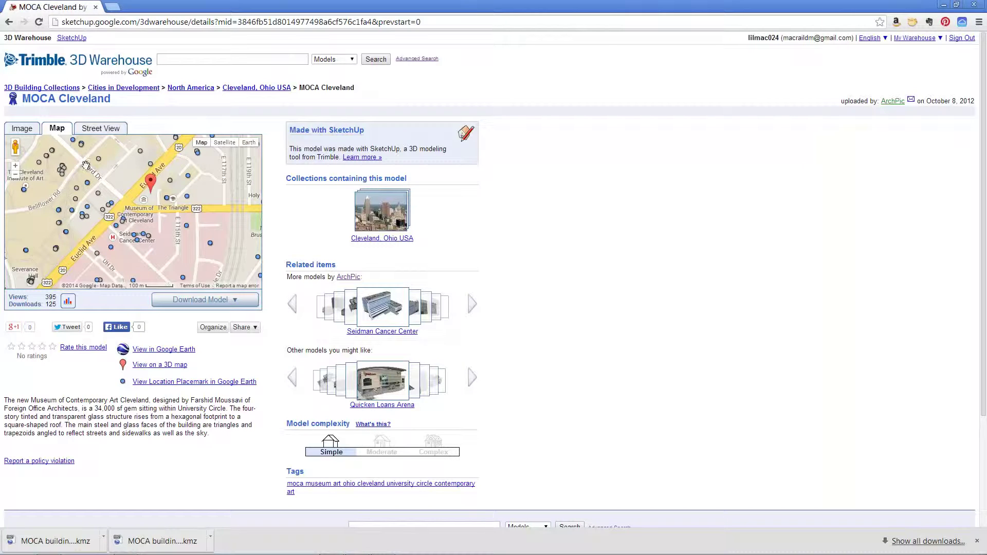
pyautogui.scroll(3, 125, 195)
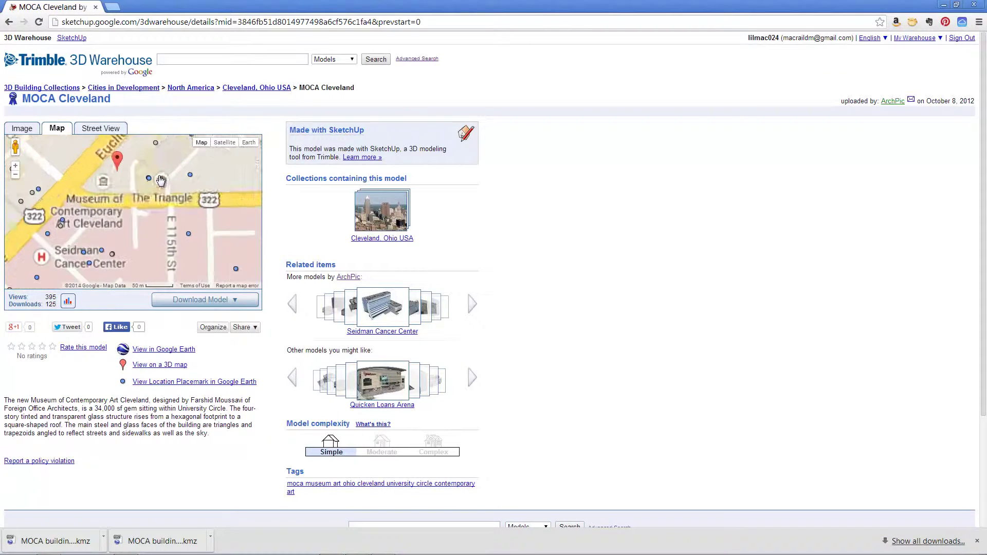
pyautogui.scroll(1, 146, 176)
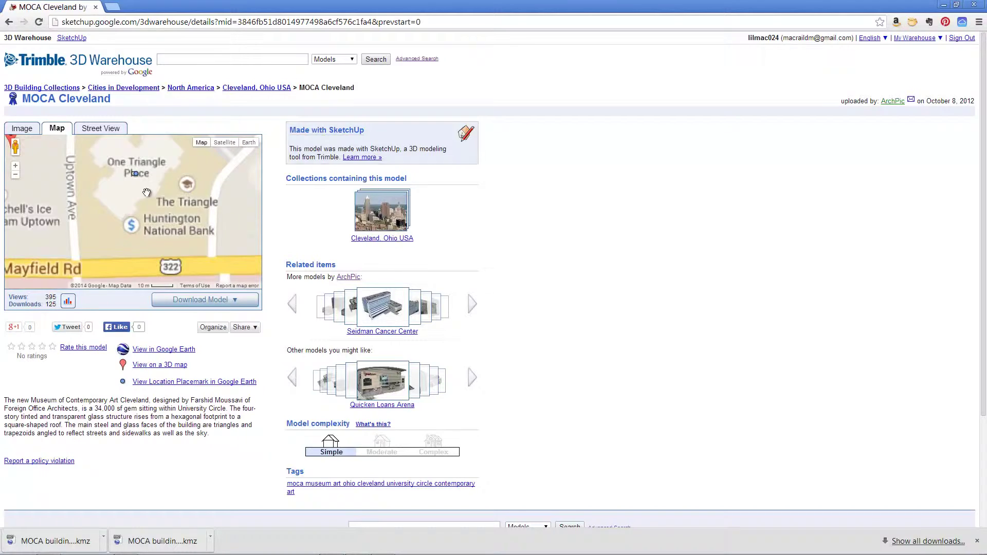
pyautogui.scroll(-1, 146, 192)
pyautogui.scroll(-1, 198, 195)
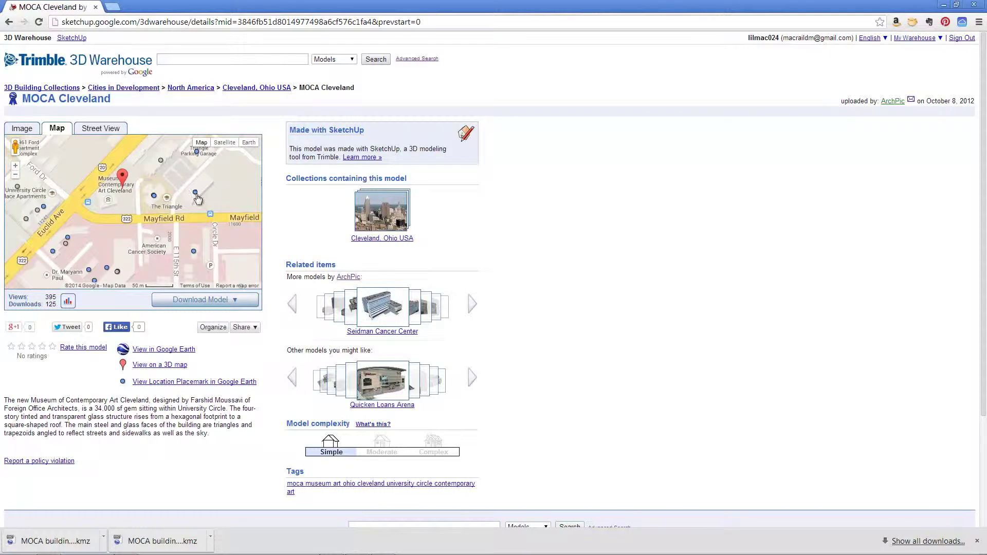
pyautogui.click(195, 196)
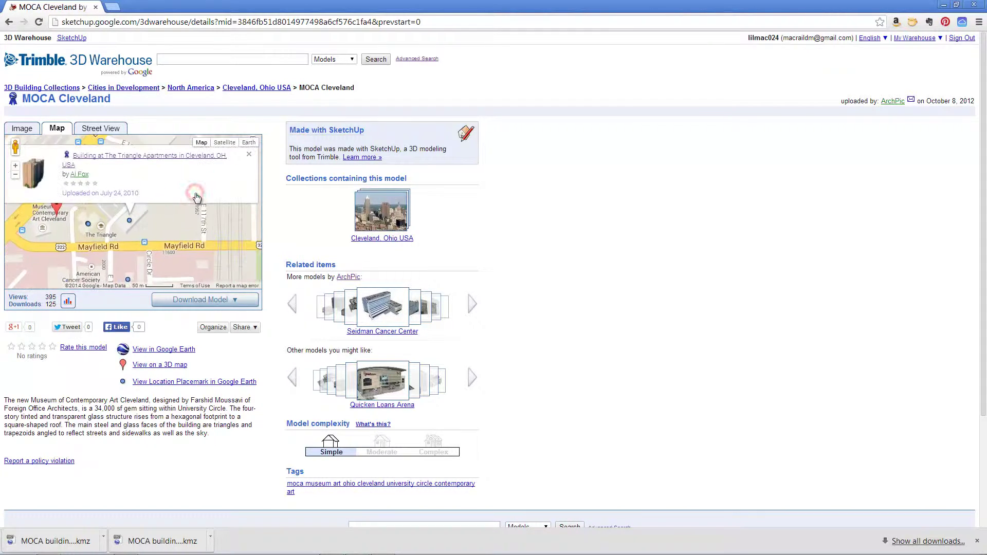
pyautogui.rightClick(144, 156)
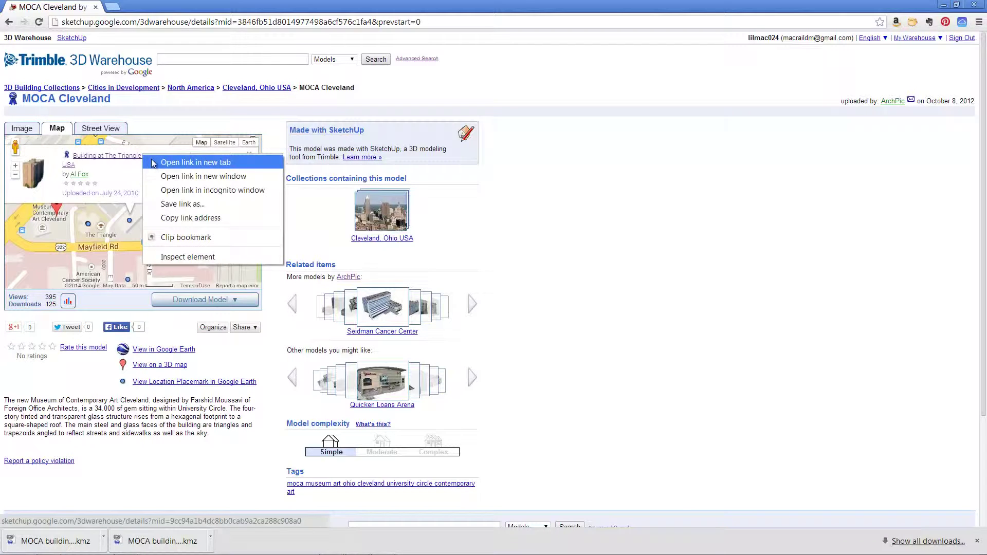
pyautogui.click(195, 162)
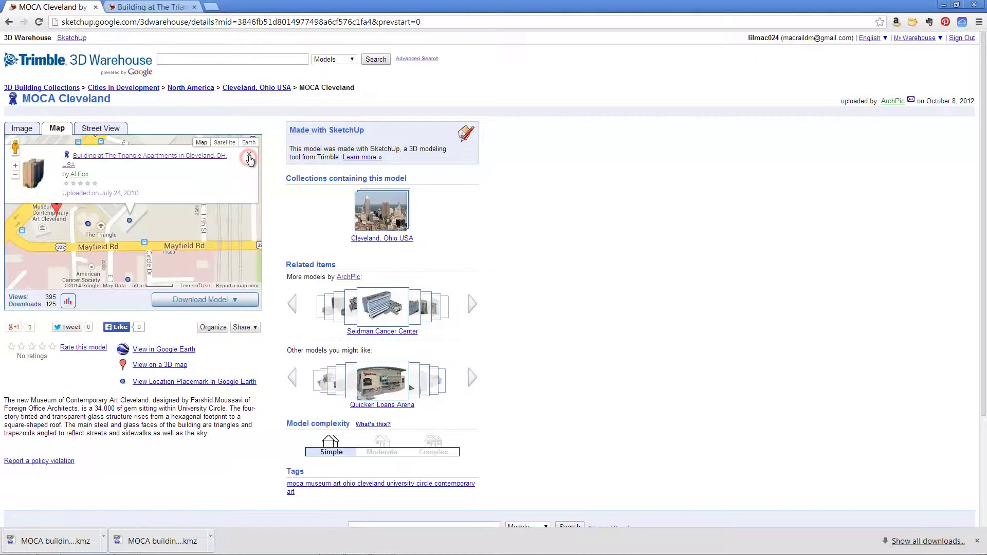
pyautogui.click(249, 158)
pyautogui.click(132, 182)
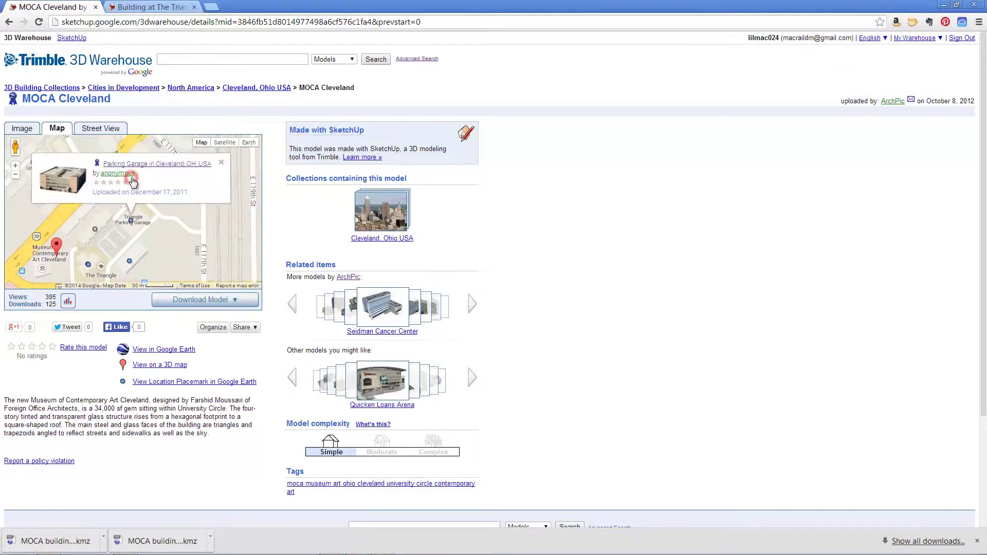
pyautogui.rightClick(135, 165)
pyautogui.click(165, 176)
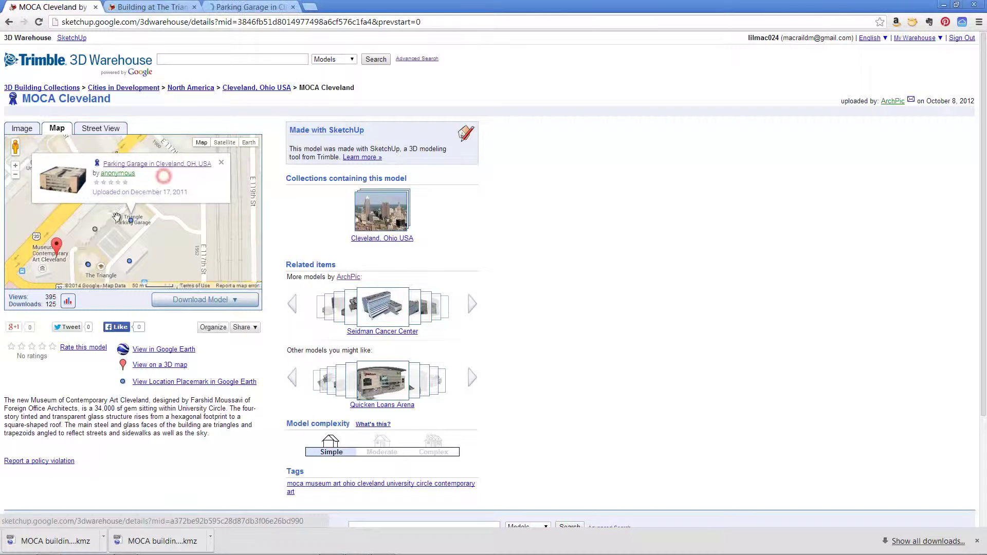
# Open the Triangle Apartments and Building in Cleveland models in new tabs
pyautogui.click(96, 232)
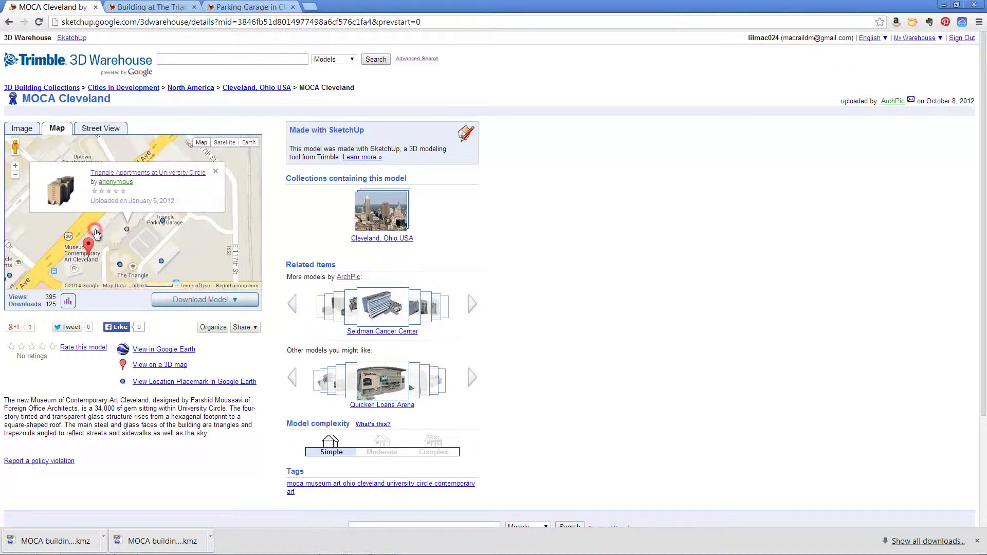
pyautogui.rightClick(106, 174)
pyautogui.click(120, 182)
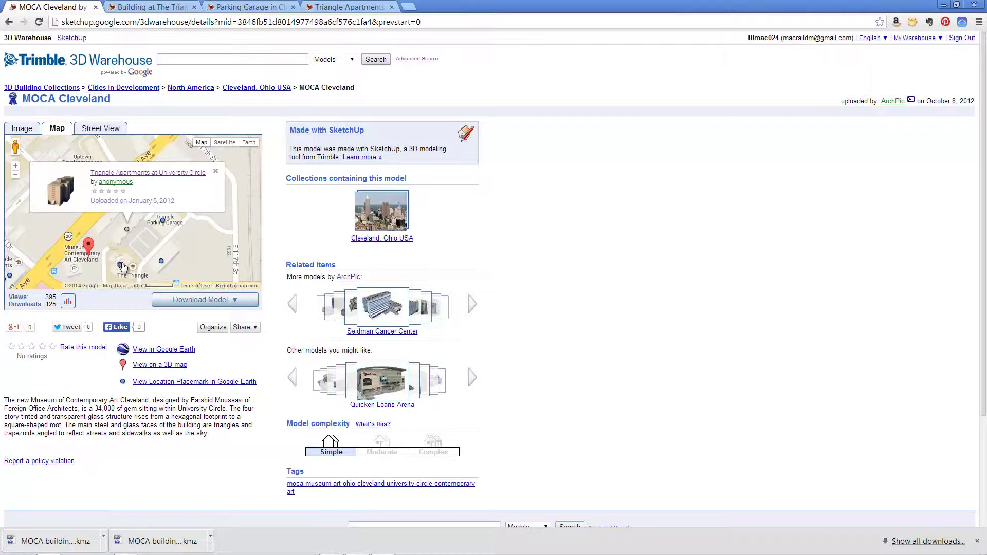
pyautogui.click(122, 266)
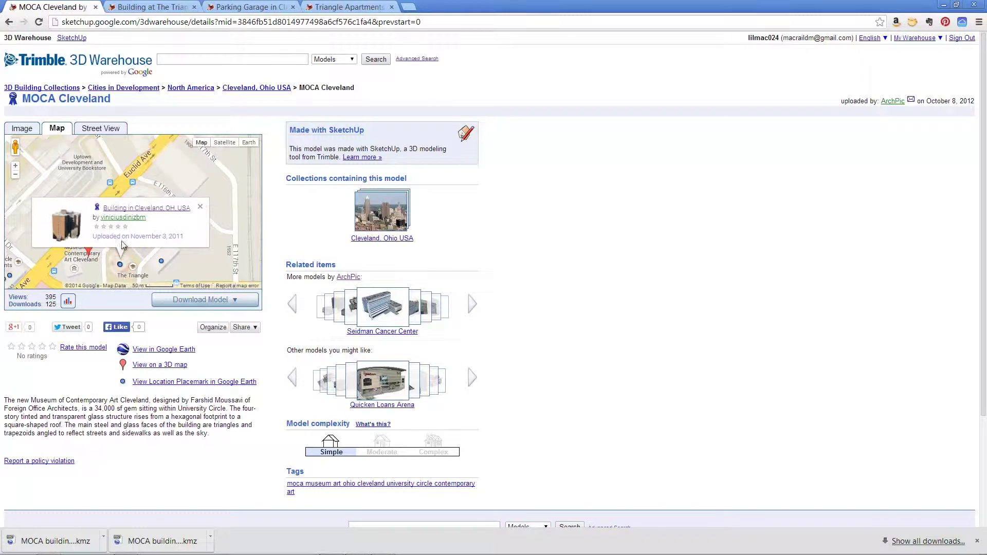
pyautogui.rightClick(122, 209)
pyautogui.click(137, 218)
pyautogui.click(201, 207)
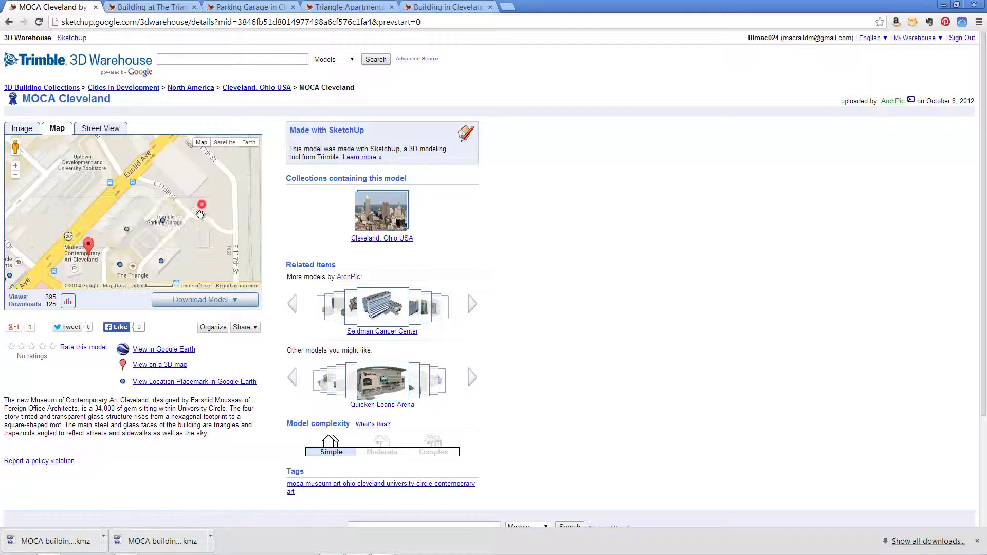
# Check the clustered markers and open the Joseph McCullough Center for the Visual Arts model page
pyautogui.moveTo(196, 230)
pyautogui.mouseDown()
pyautogui.moveTo(172, 213)
pyautogui.moveTo(160, 229)
pyautogui.mouseUp()
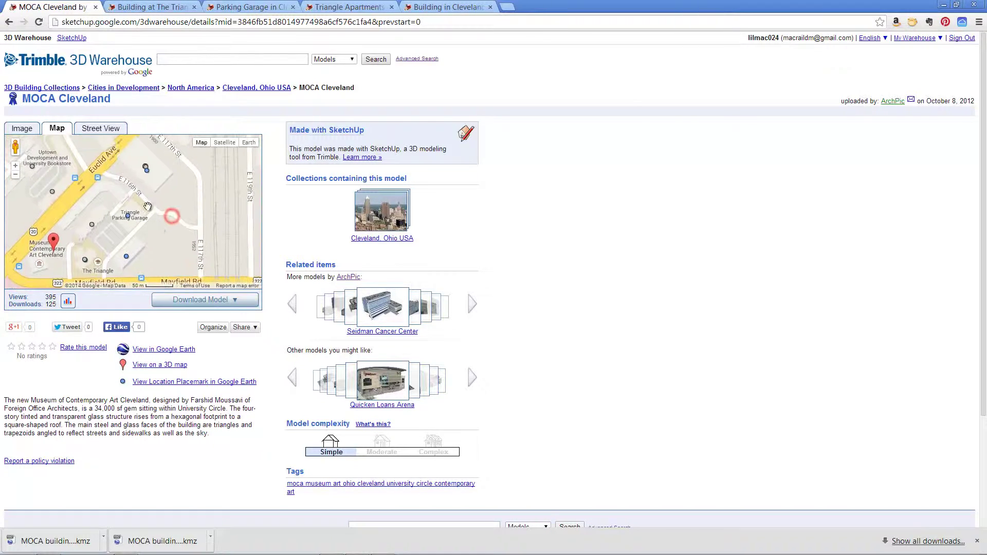
pyautogui.click(146, 171)
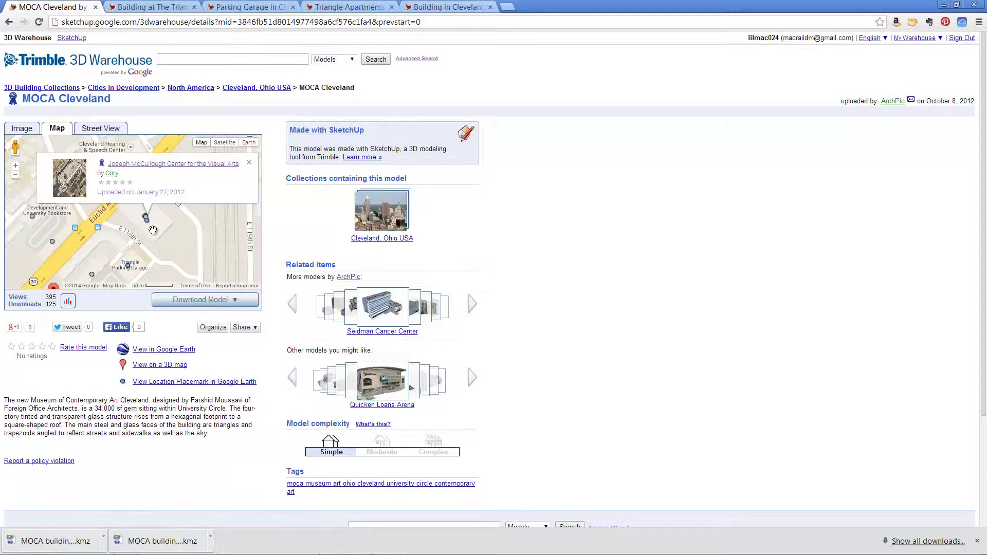
pyautogui.scroll(5, 155, 226)
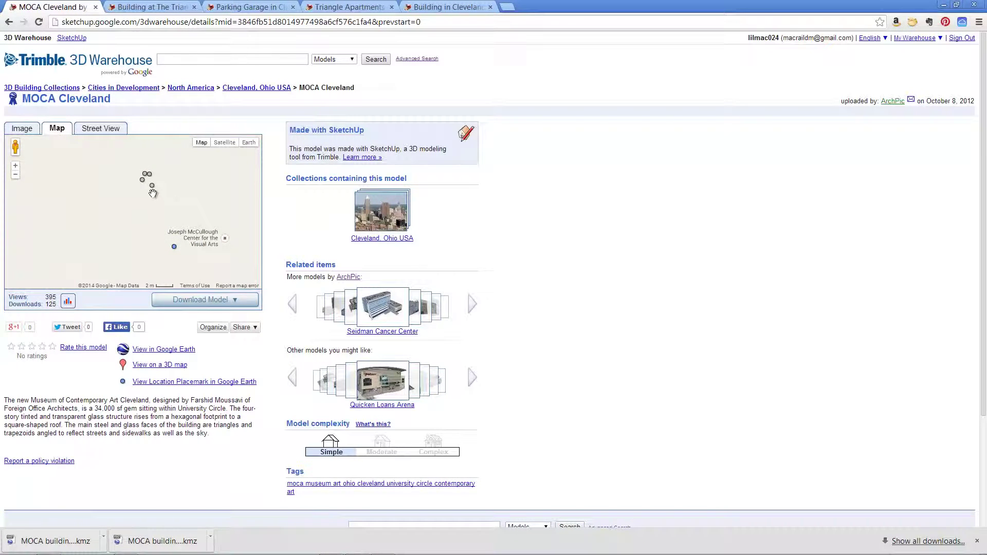
pyautogui.click(151, 185)
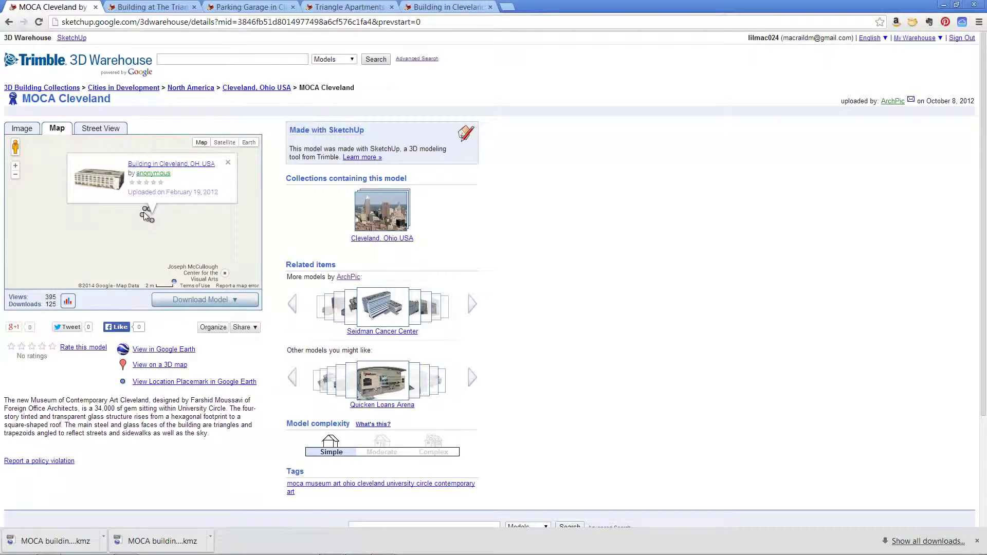
pyautogui.click(148, 217)
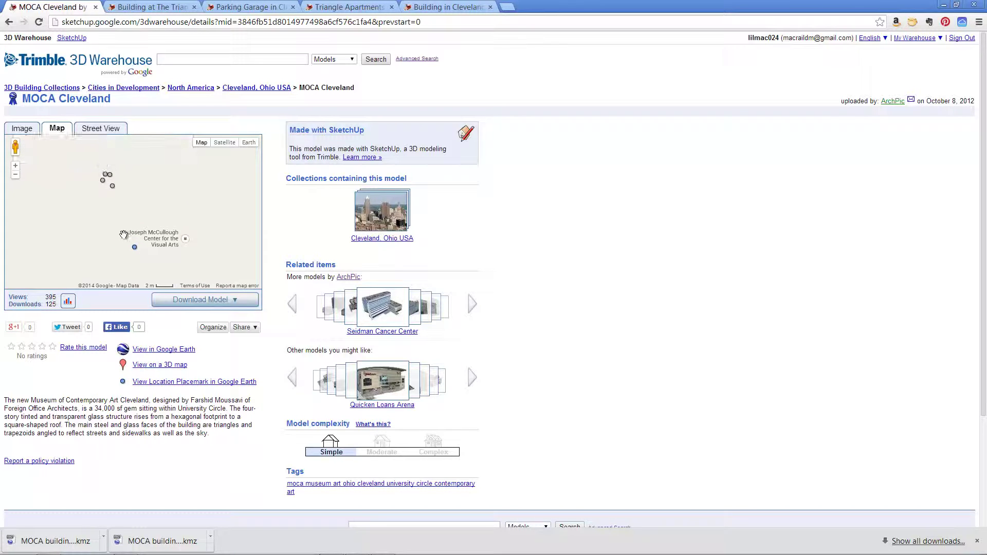
pyautogui.click(134, 248)
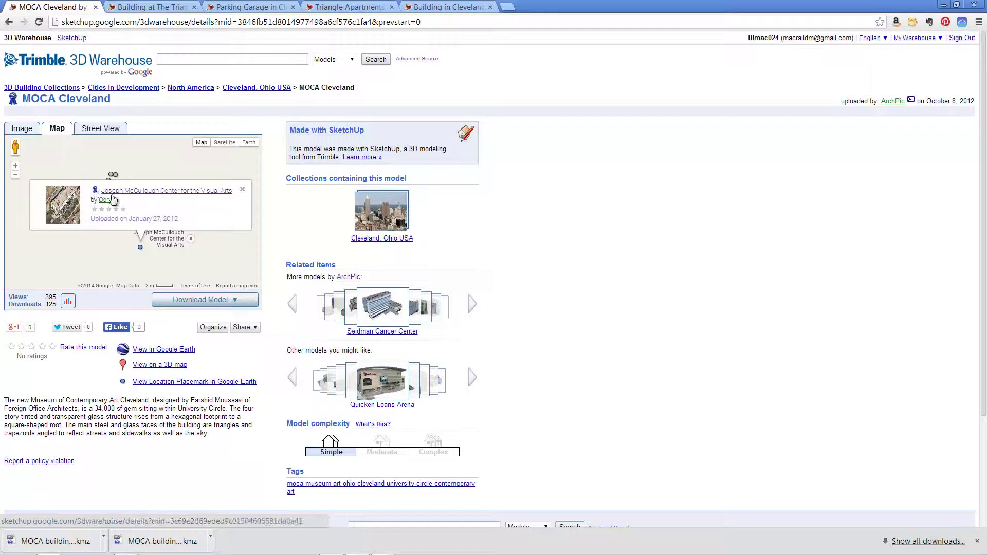
pyautogui.click(148, 193)
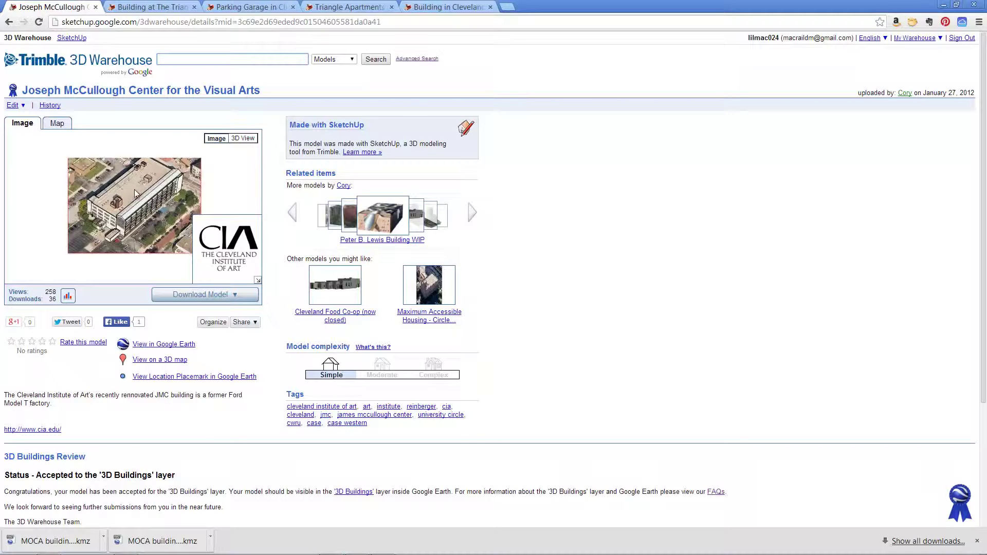
# Show the model's location on the Map tab and zoom into its surrounding streets
pyautogui.scroll(-2, 198, 461)
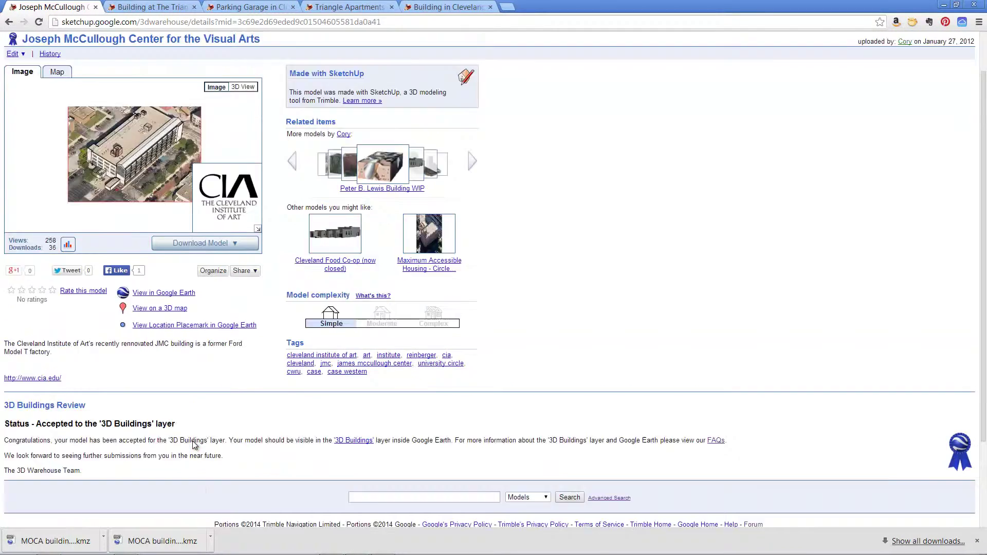
pyautogui.scroll(2, 199, 406)
pyautogui.click(227, 297)
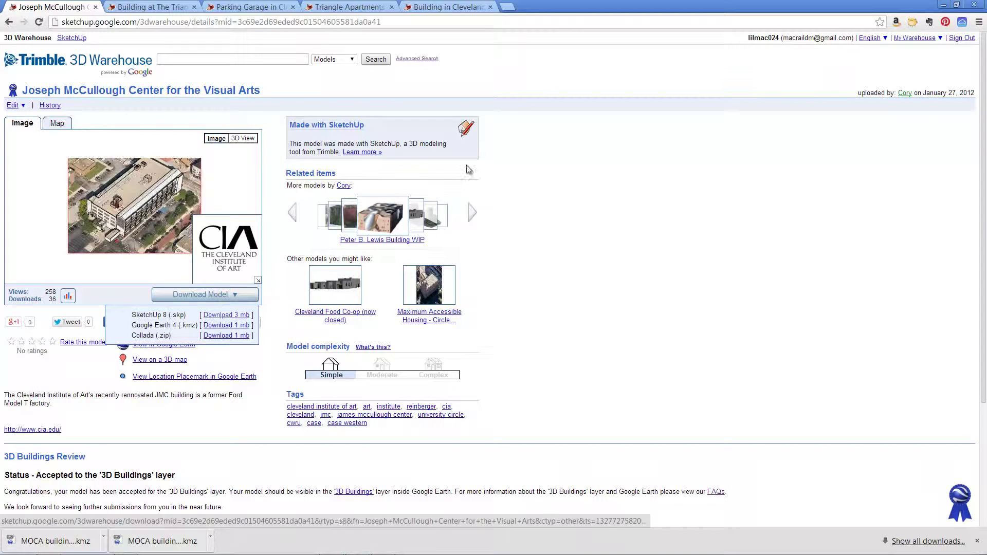
pyautogui.click(64, 127)
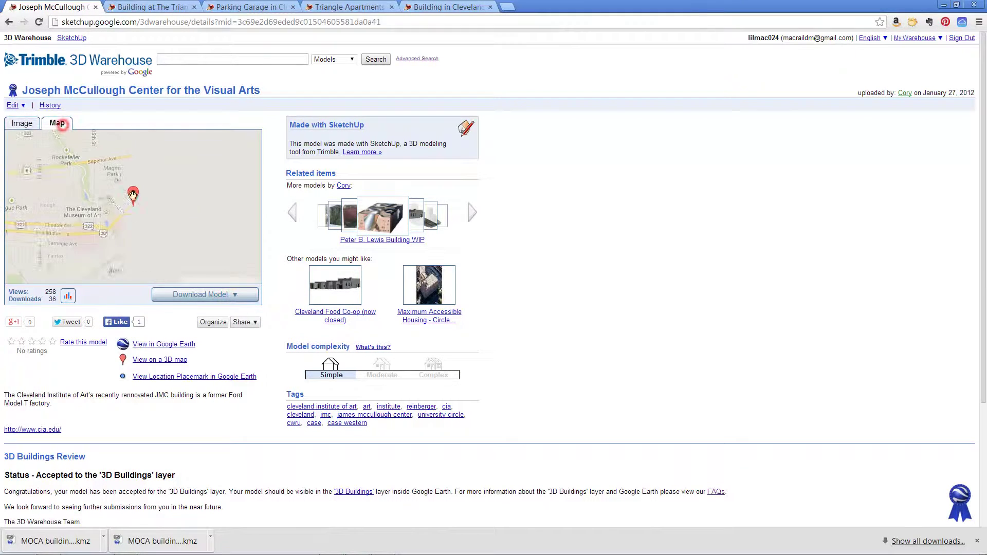
pyautogui.scroll(4, 136, 188)
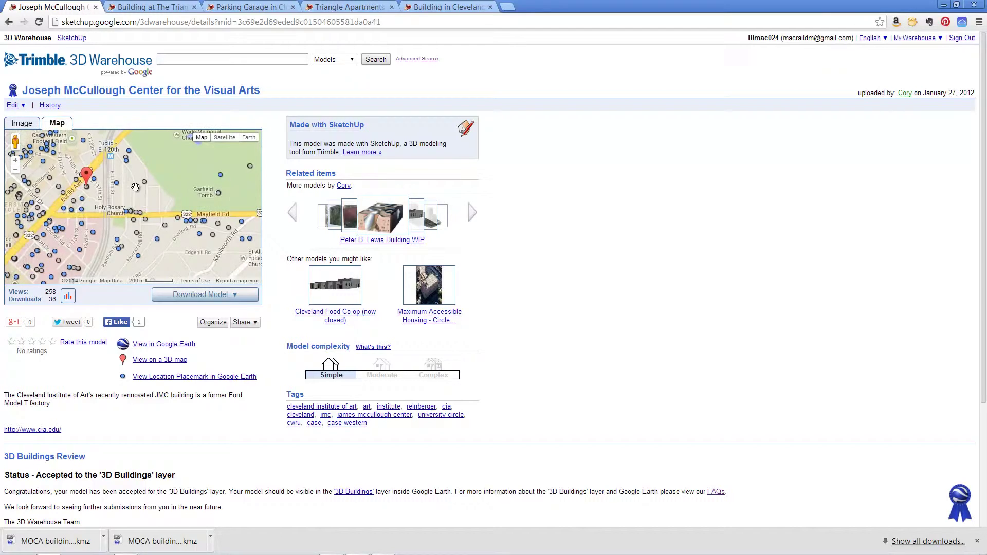
pyautogui.moveTo(52, 225); pyautogui.dragTo(76, 229)
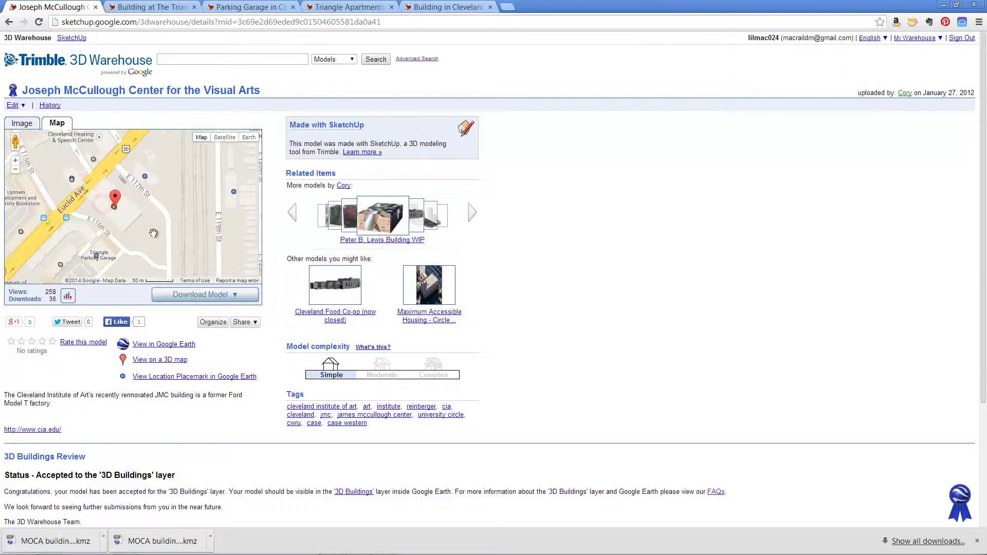
pyautogui.scroll(2, 76, 228)
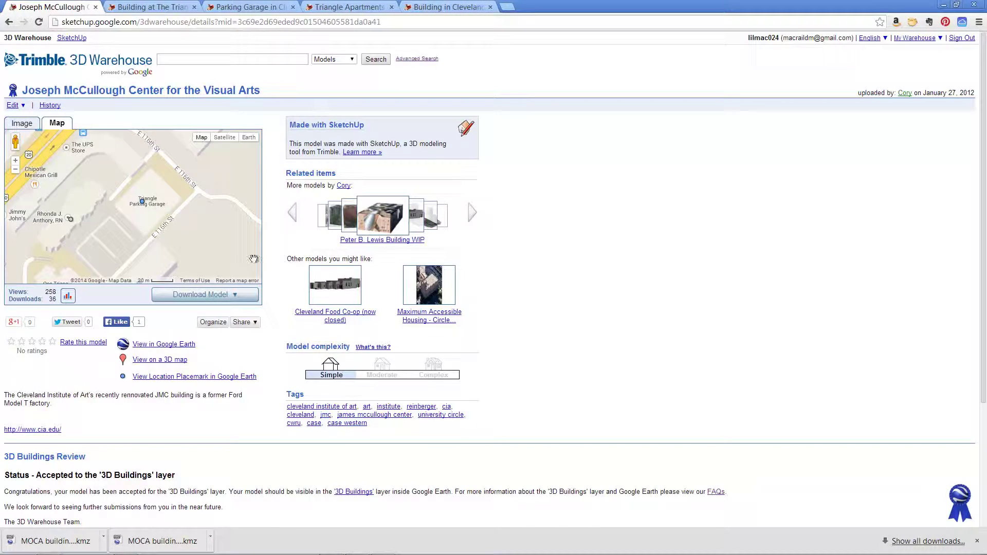
pyautogui.moveTo(209, 239); pyautogui.dragTo(211, 215)
pyautogui.scroll(-3, 211, 215)
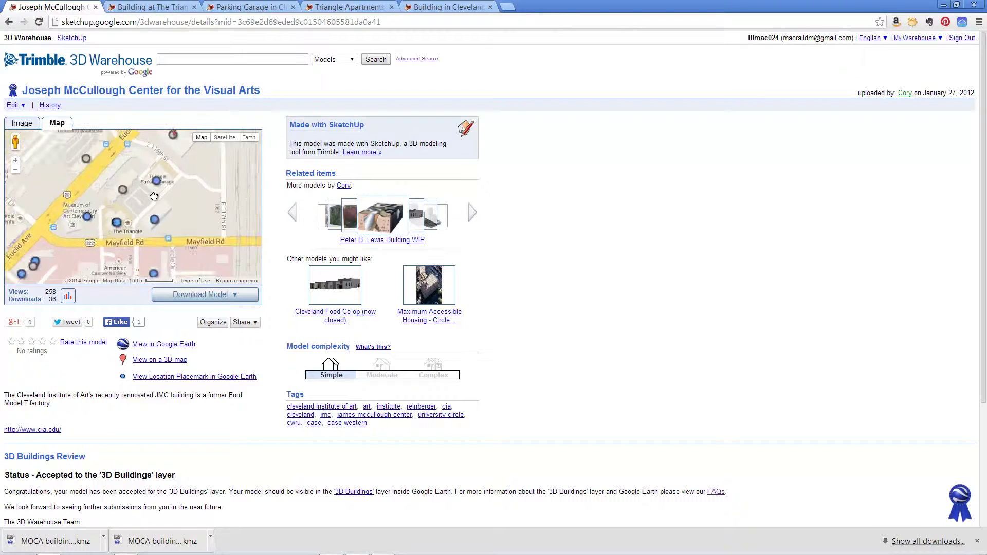
pyautogui.moveTo(200, 257); pyautogui.dragTo(202, 238)
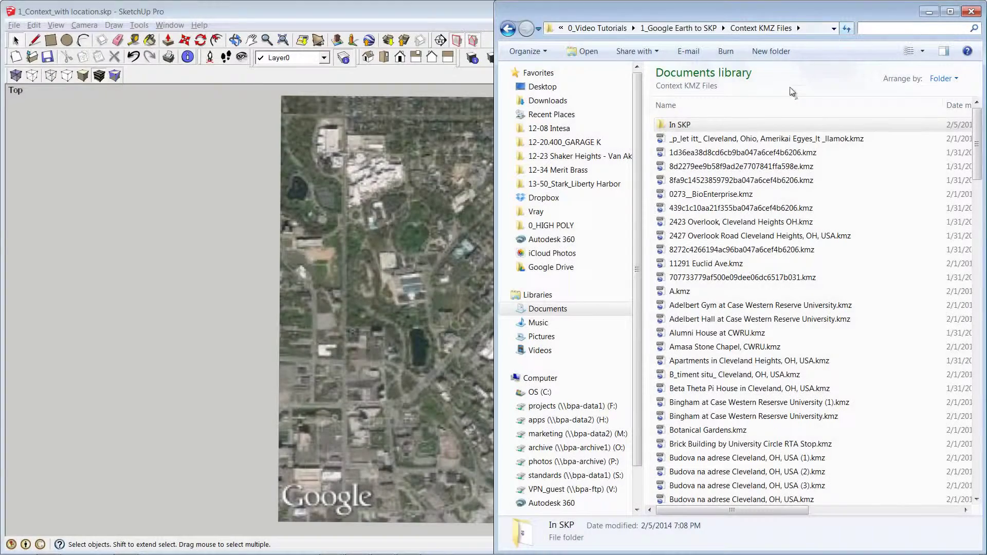
pyautogui.click(745, 153)
pyautogui.scroll(-8, 745, 153)
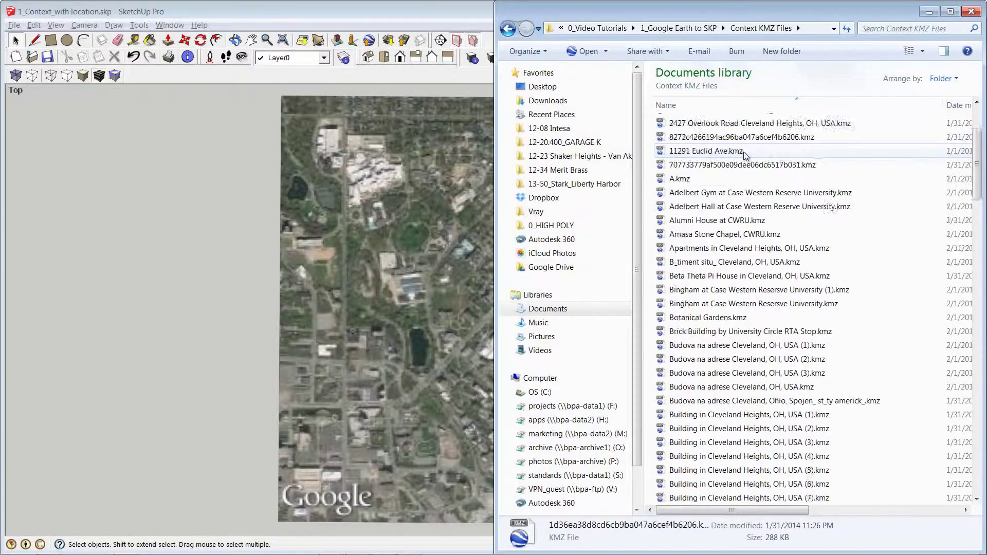
pyautogui.scroll(-17, 745, 154)
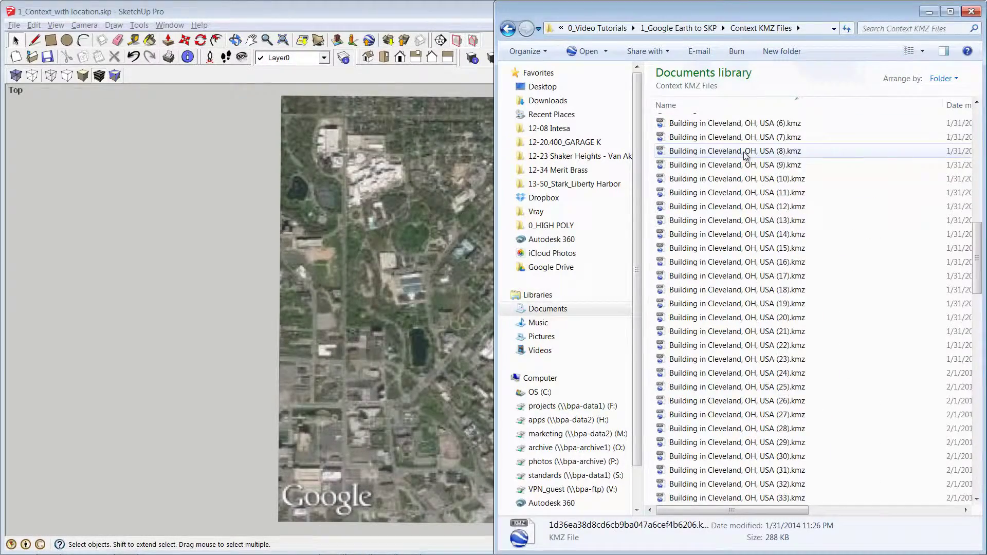
pyautogui.scroll(-20, 746, 155)
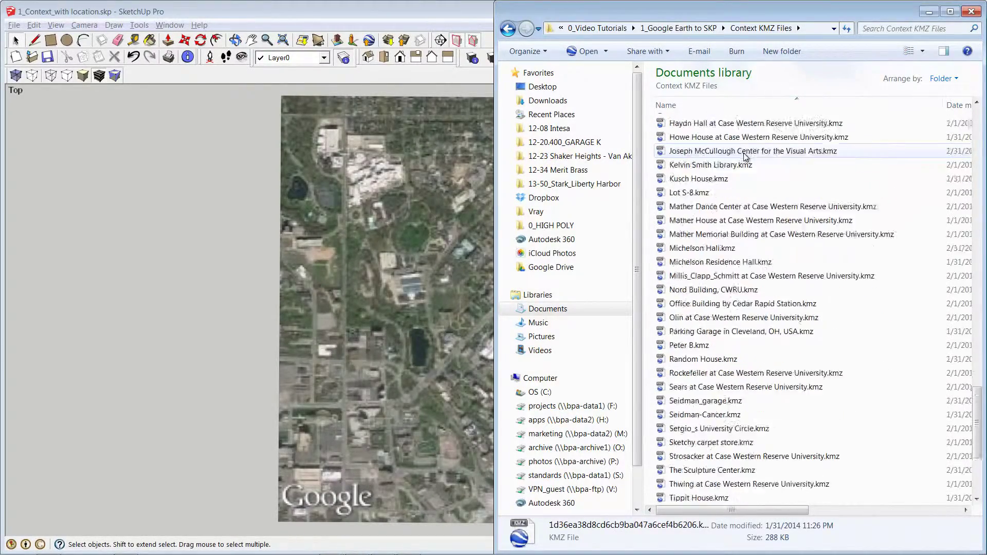
pyautogui.scroll(20, 745, 160)
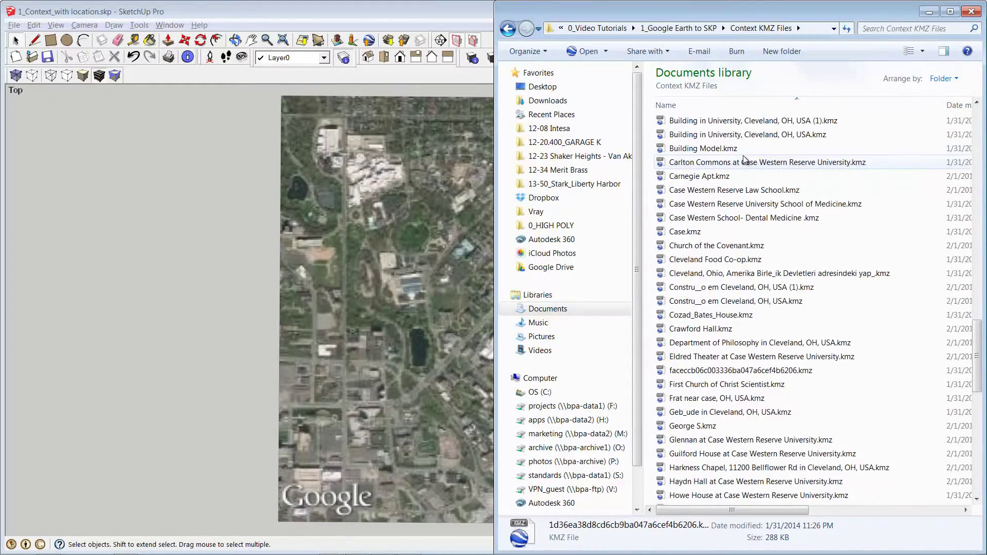
pyautogui.scroll(15, 745, 158)
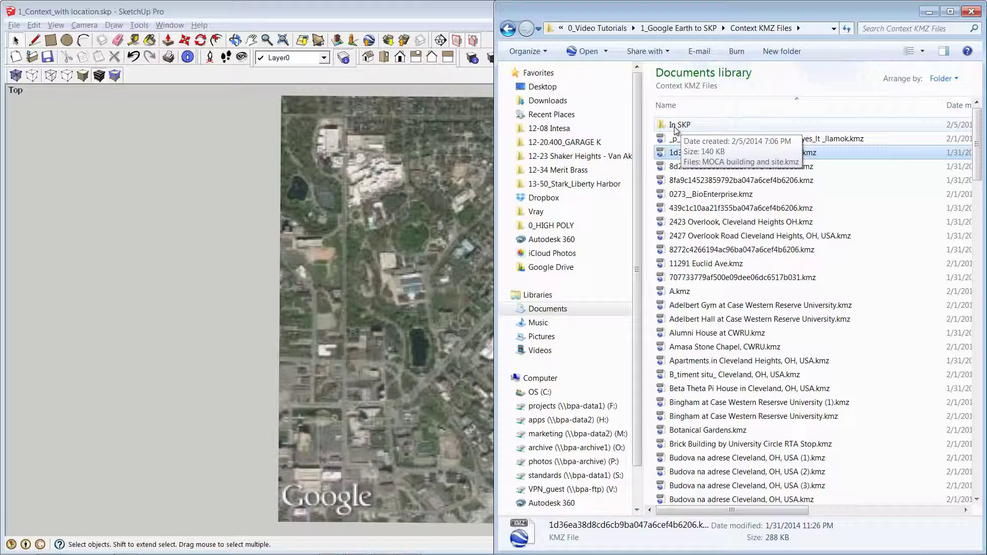
pyautogui.doubleClick(681, 126)
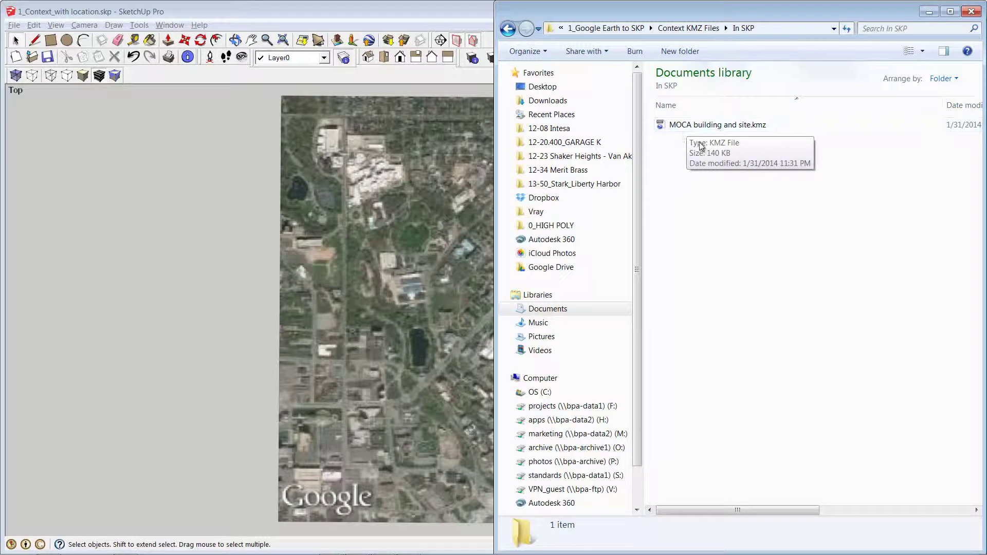
pyautogui.click(680, 29)
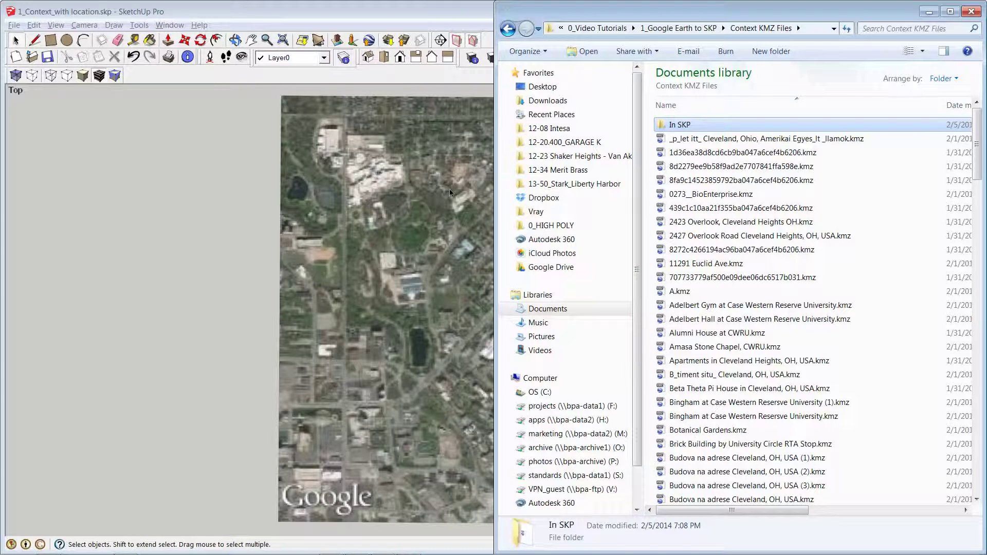
# Import the Cleveland, Ohio kmz building into the maximized SketchUp model with Preserve Location
pyautogui.doubleClick(143, 10)
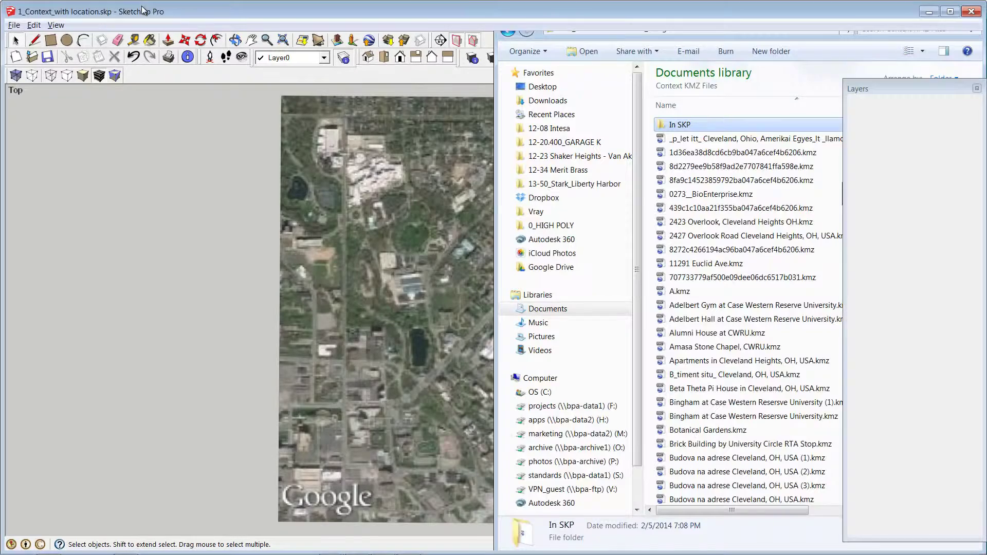
pyautogui.click(13, 25)
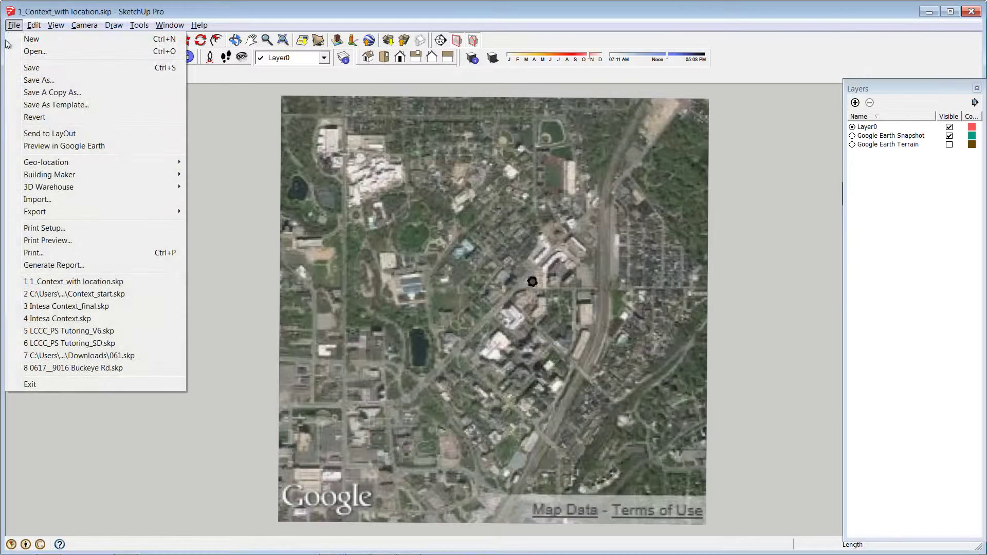
pyautogui.click(79, 200)
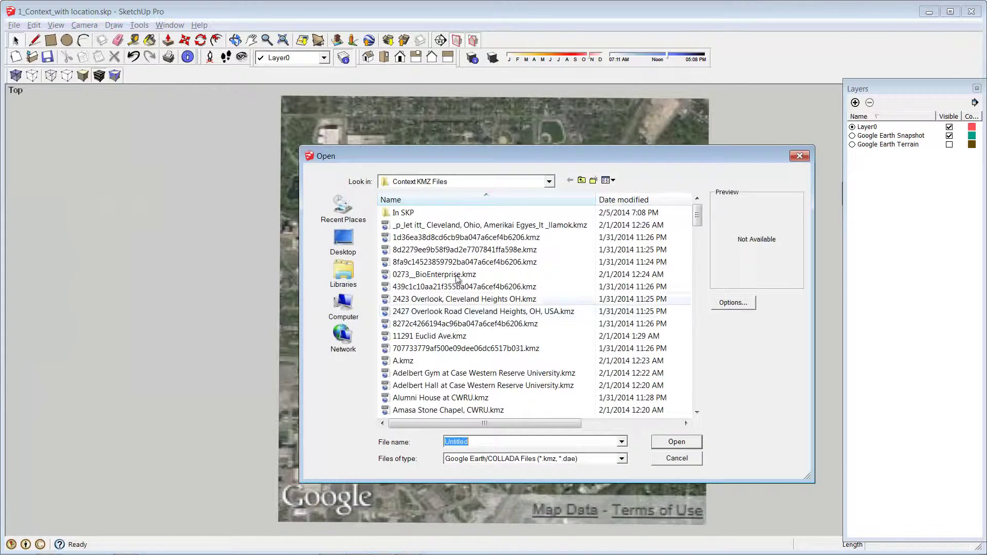
pyautogui.click(514, 225)
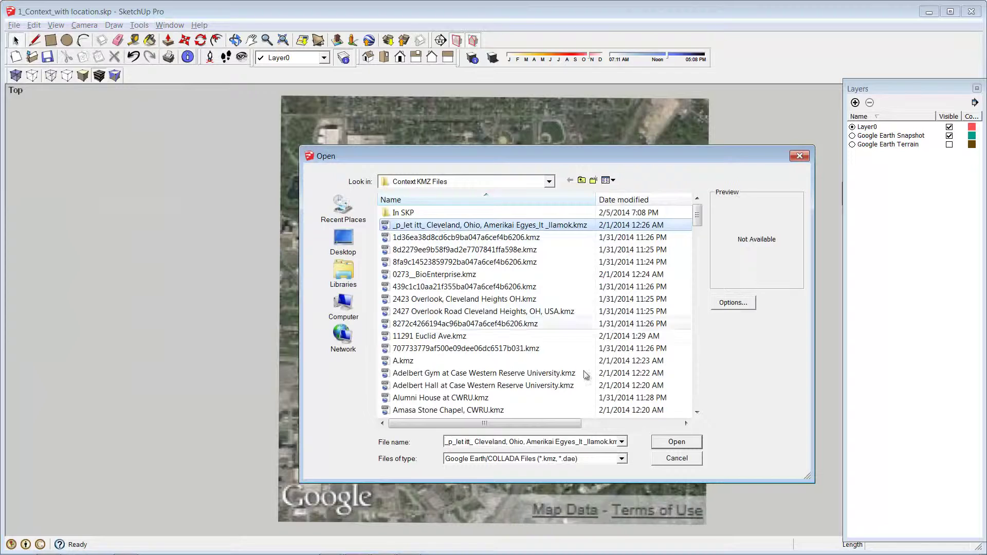
pyautogui.click(668, 443)
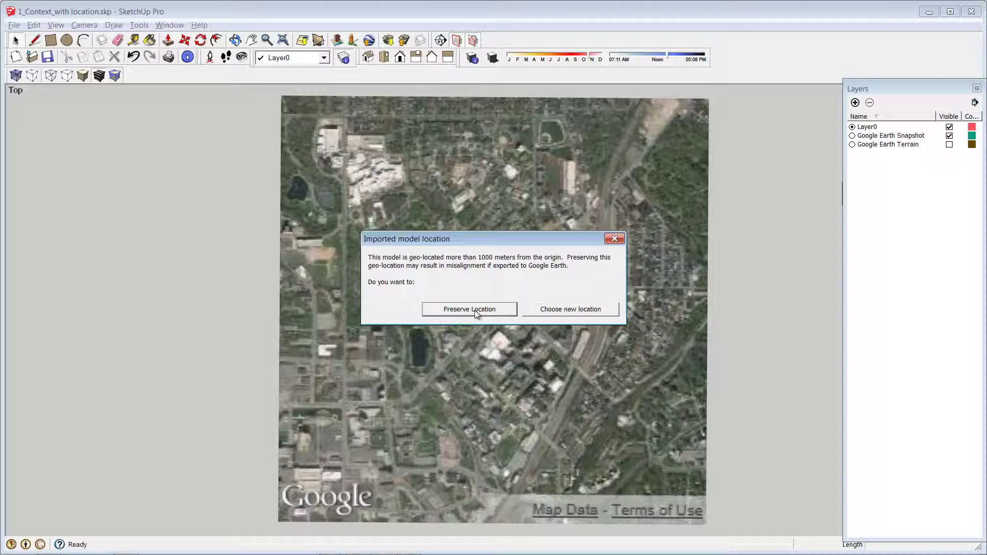
pyautogui.click(475, 312)
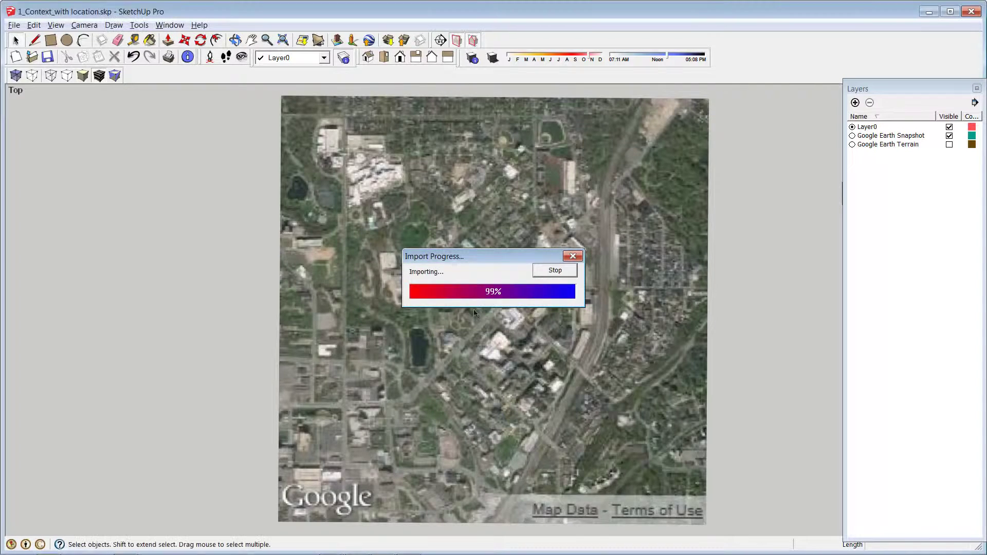
pyautogui.click(14, 24)
pyautogui.moveTo(82, 171)
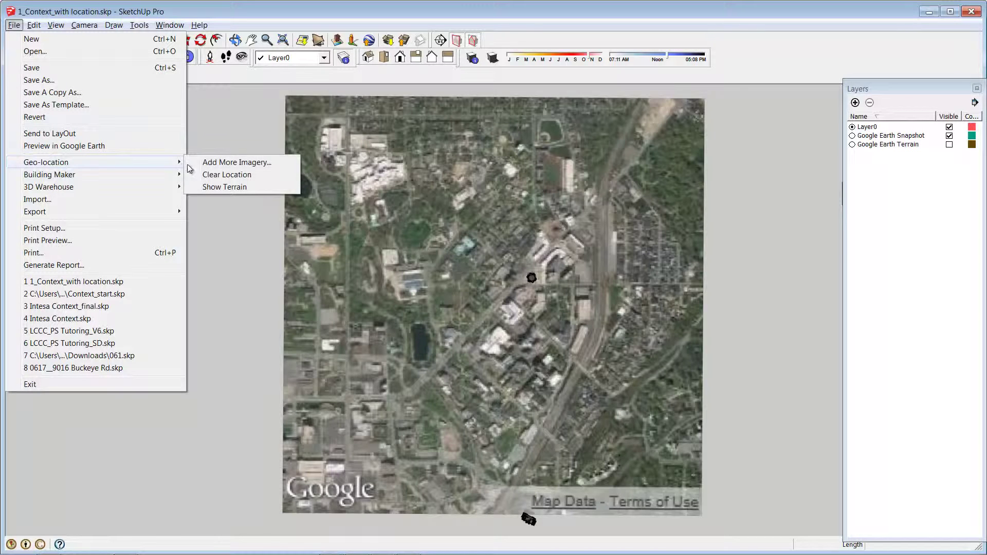
# Grab a second Google imagery tile south of the existing site and maximize the model window
pyautogui.click(220, 163)
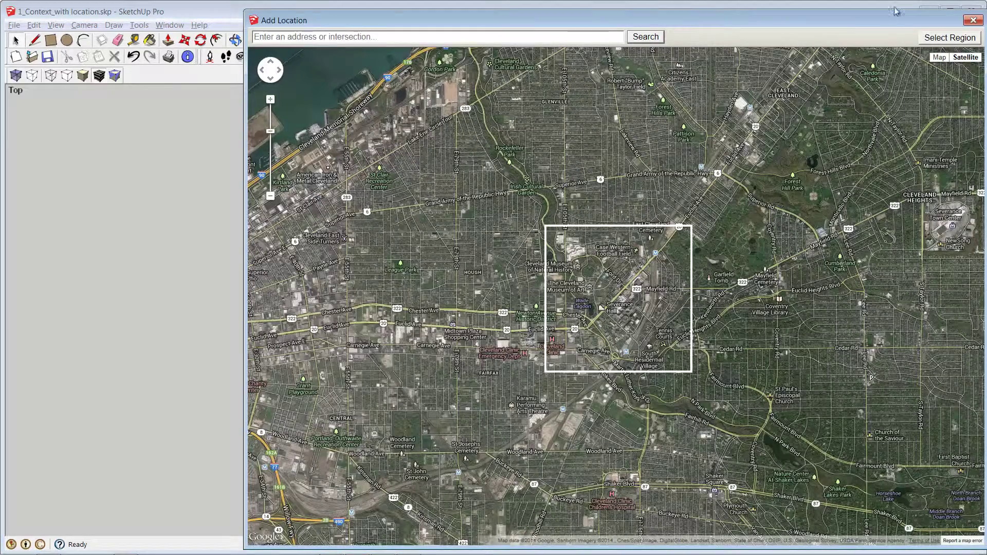
pyautogui.moveTo(915, 23); pyautogui.dragTo(806, 38)
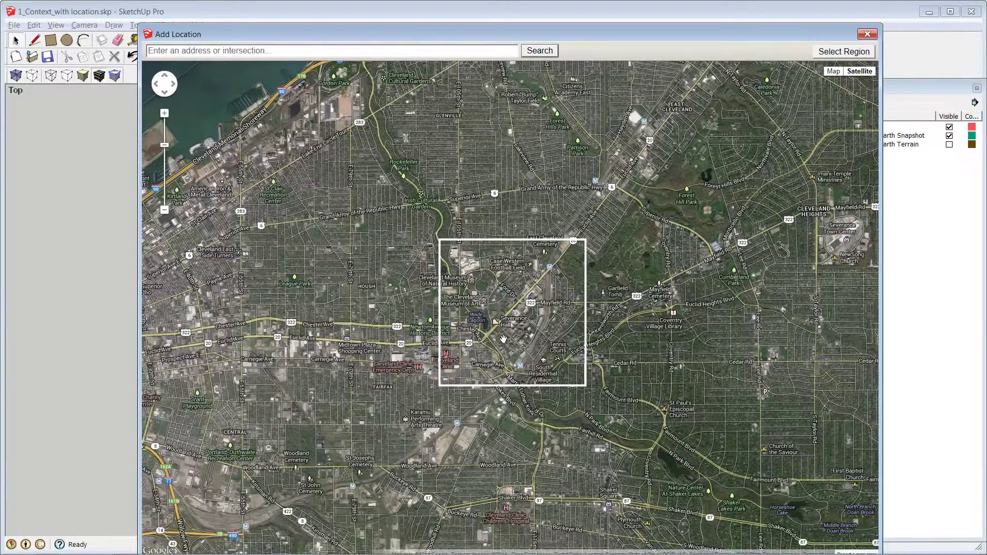
pyautogui.moveTo(507, 342); pyautogui.dragTo(515, 262)
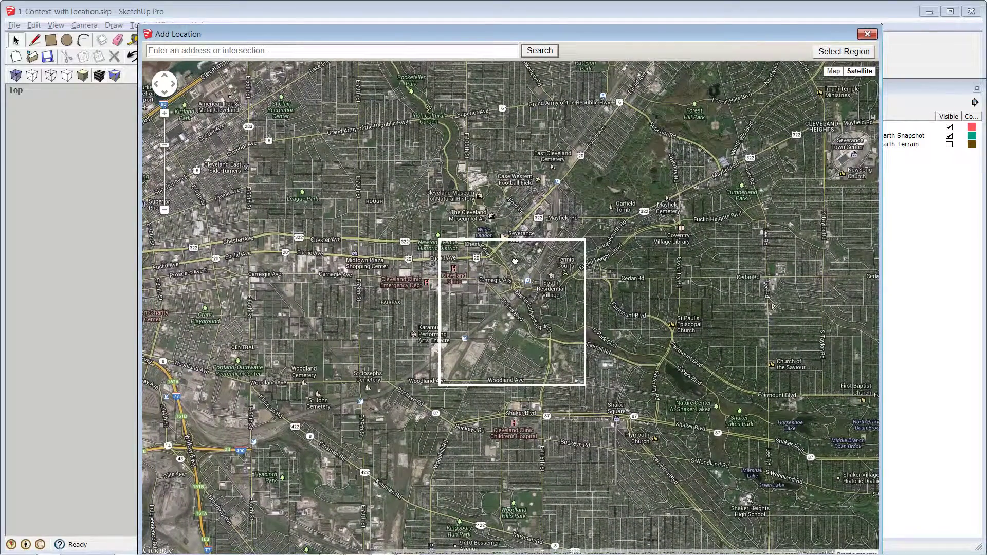
pyautogui.click(865, 54)
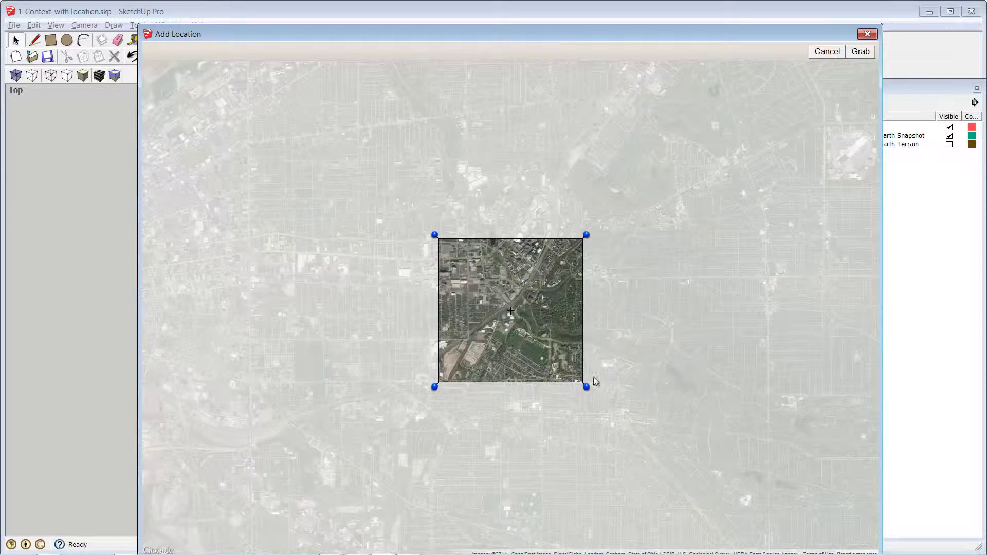
pyautogui.moveTo(587, 389); pyautogui.dragTo(588, 352)
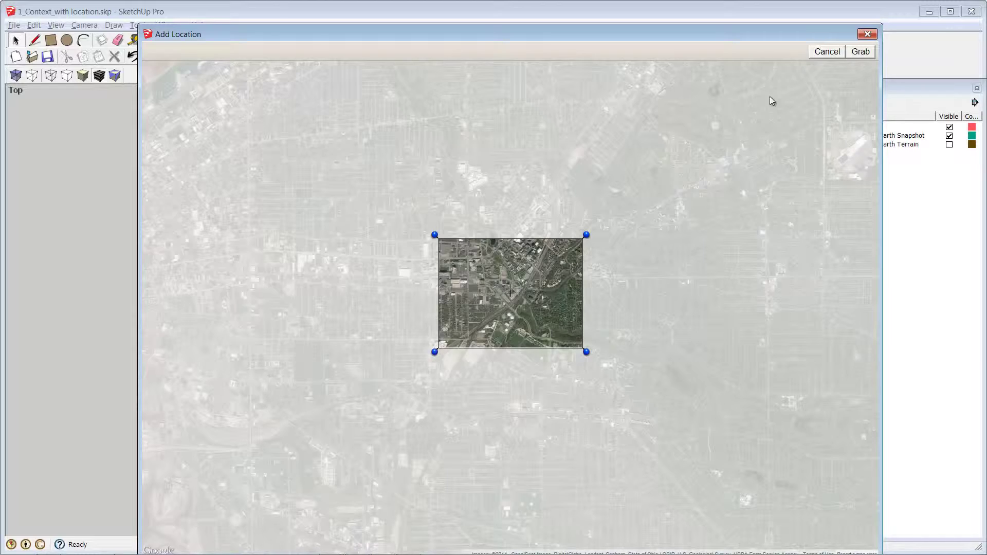
pyautogui.click(860, 52)
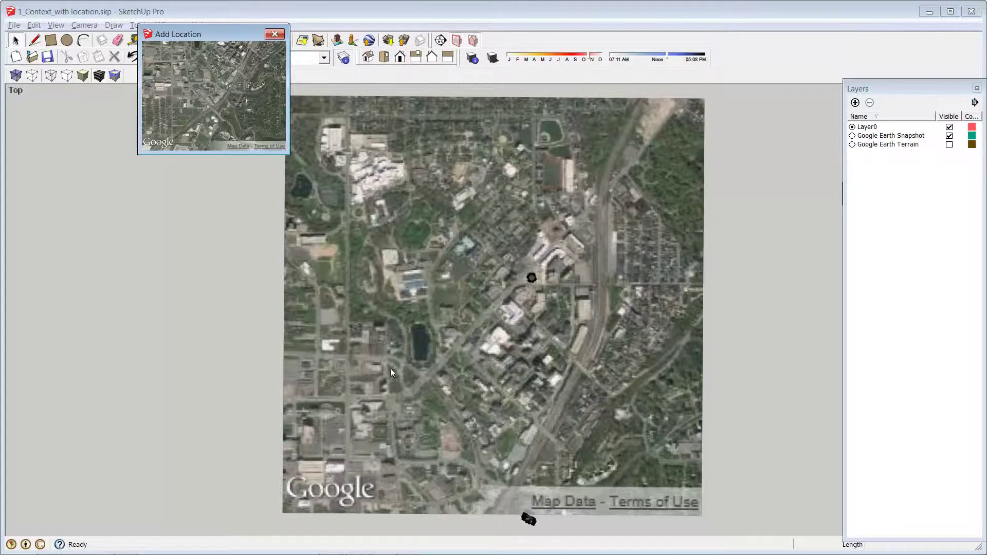
pyautogui.hotkey('alt', 'Tab')
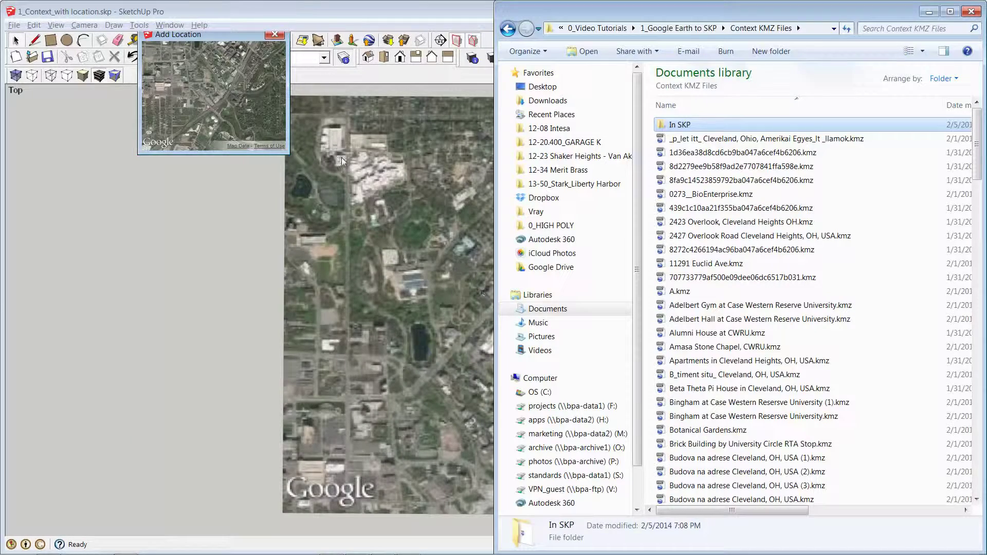
pyautogui.doubleClick(325, 13)
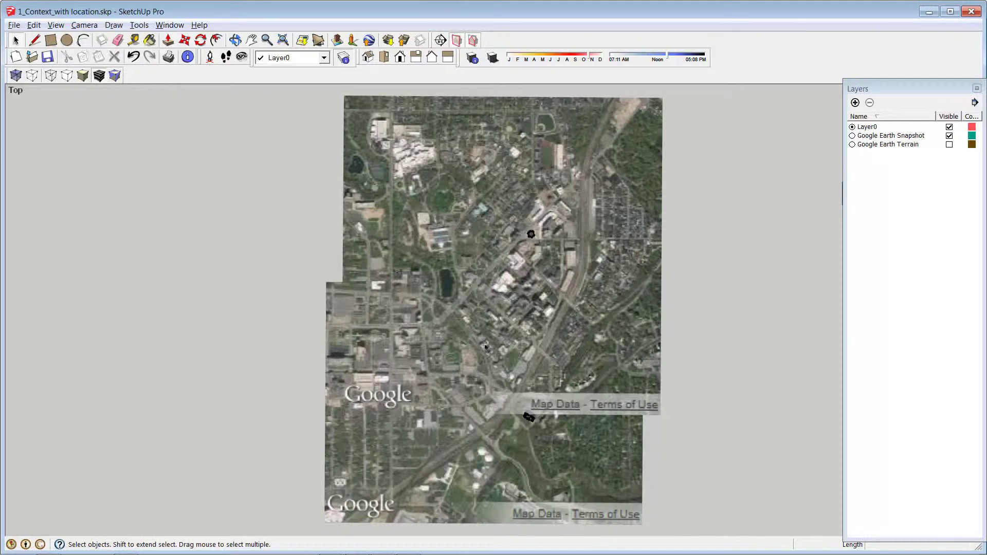
# Turn on the Google Earth Terrain layer, inspect it in perspective, then hide it again
pyautogui.click(949, 144)
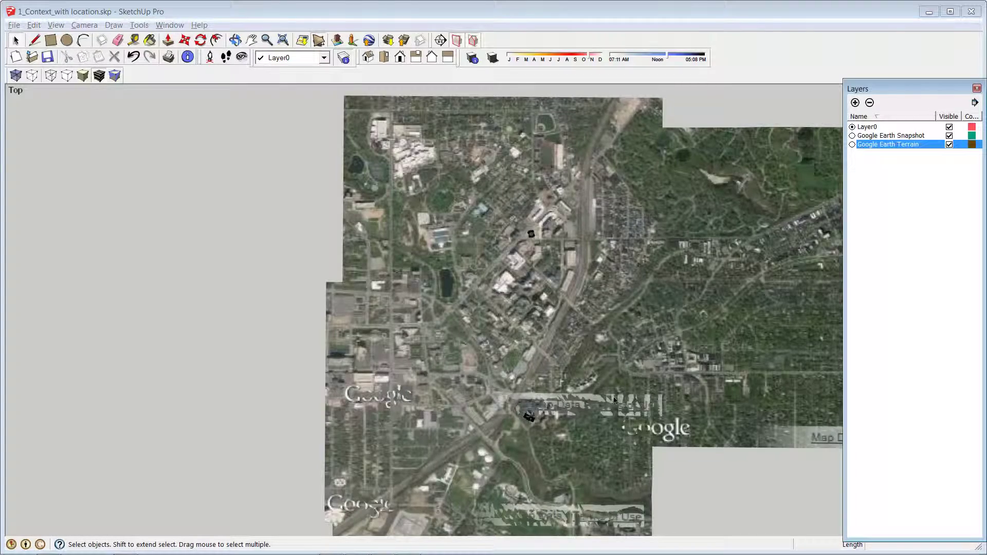
pyautogui.moveTo(572, 391); pyautogui.dragTo(667, 238, button='middle')
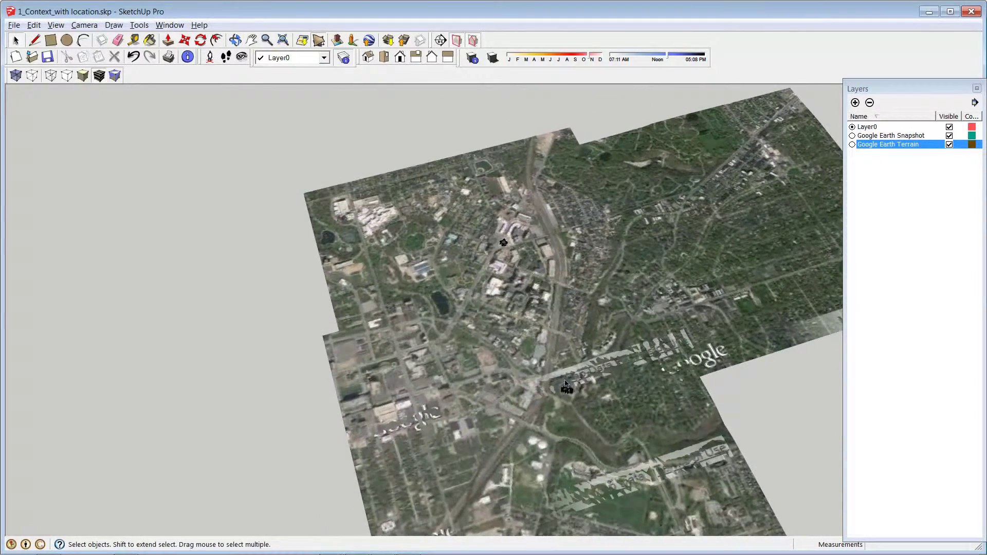
pyautogui.moveTo(565, 383); pyautogui.dragTo(563, 407, button='middle')
pyautogui.scroll(2, 639, 406)
pyautogui.scroll(3, 560, 325)
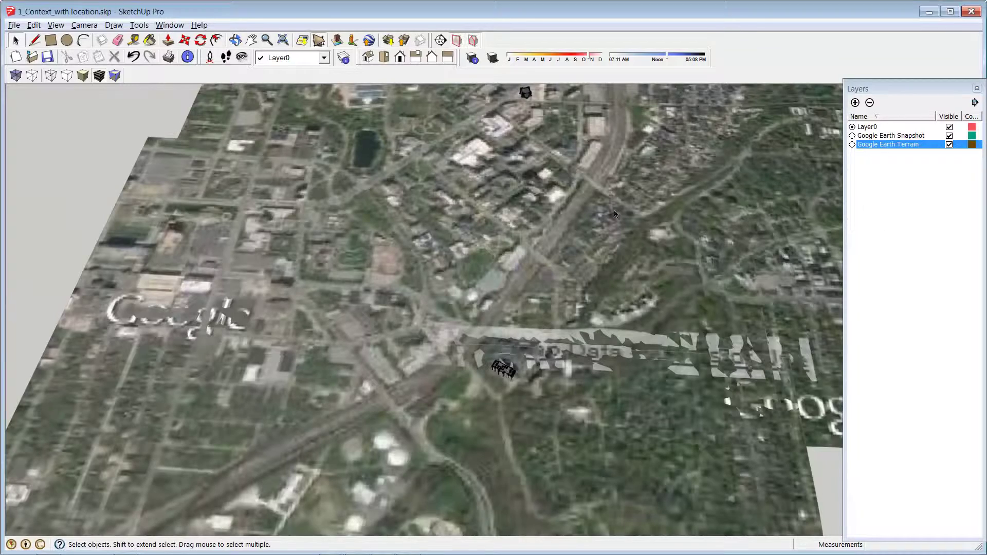
pyautogui.scroll(1, 526, 274)
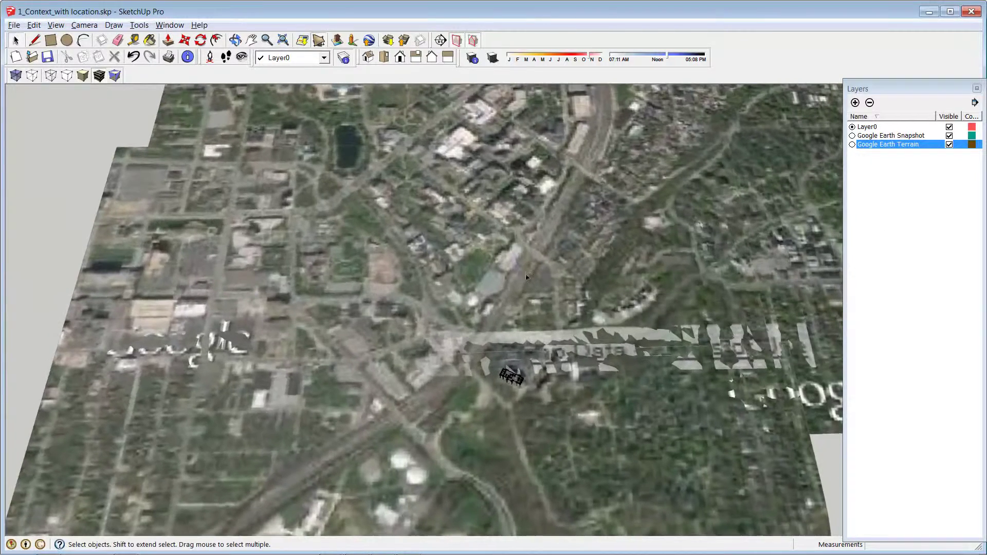
pyautogui.click(950, 145)
# Return to a north-up Top view of the snapshot and bring up the File menu
pyautogui.moveTo(465, 229); pyautogui.dragTo(483, 303, button='middle')
pyautogui.moveTo(623, 366); pyautogui.dragTo(591, 329, button='middle')
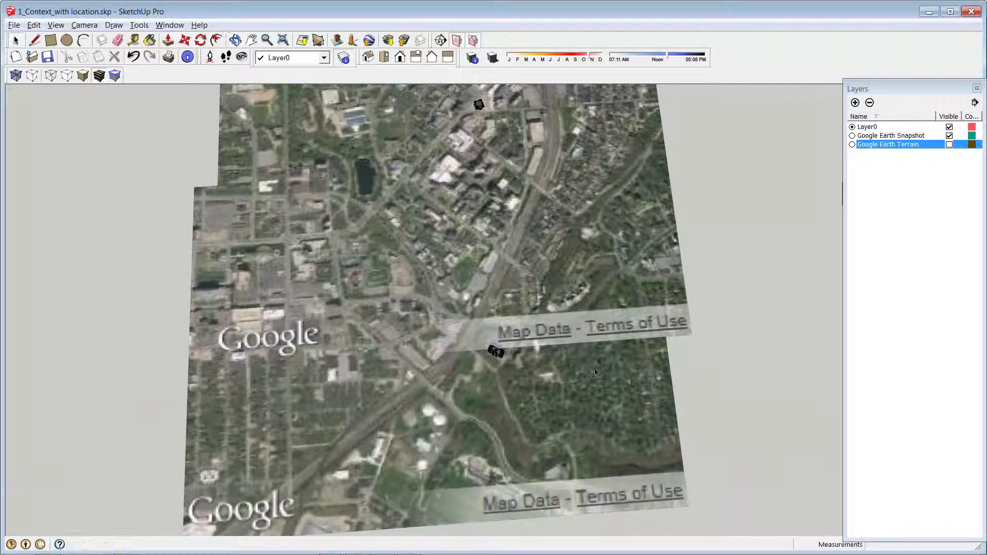
pyautogui.keyDown('shift'); pyautogui.moveTo(350, 216); pyautogui.dragTo(407, 221, button='middle'); pyautogui.keyUp('shift')
pyautogui.scroll(2, 408, 221)
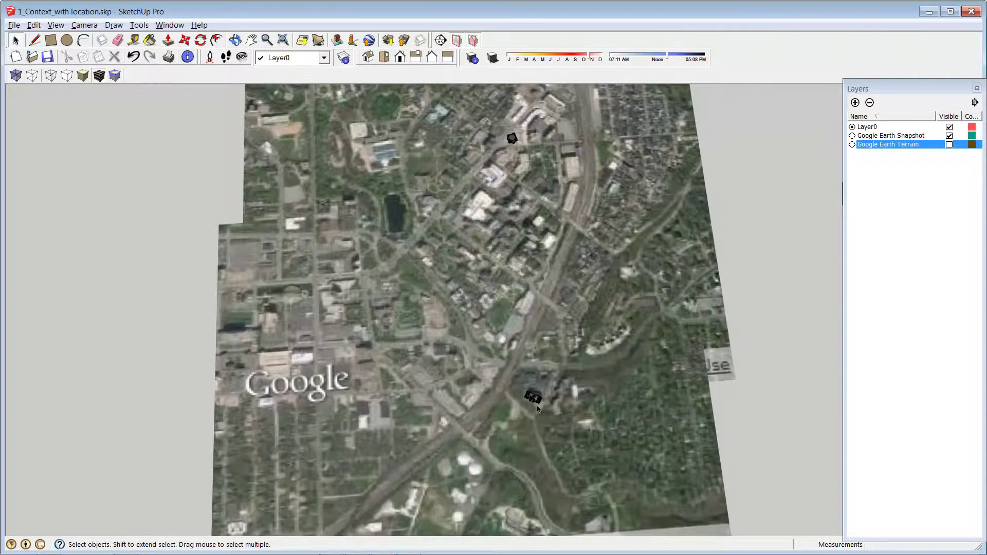
pyautogui.scroll(2, 514, 392)
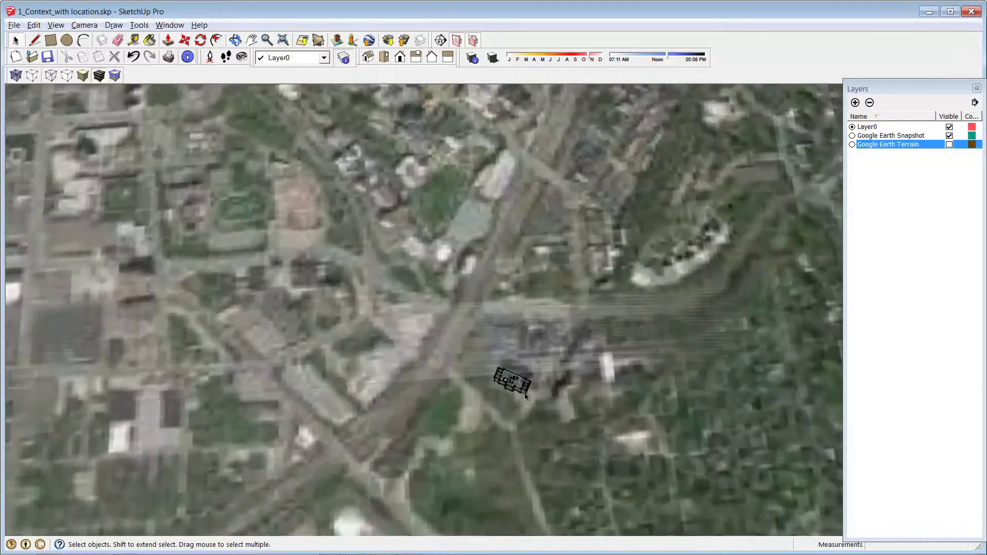
pyautogui.scroll(-1, 497, 385)
pyautogui.scroll(-1, 496, 383)
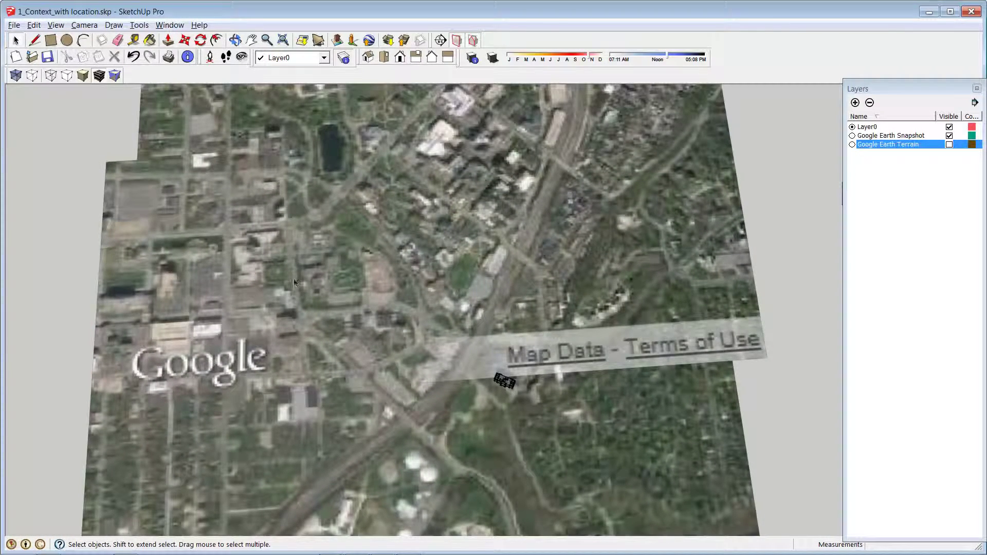
pyautogui.click(31, 75)
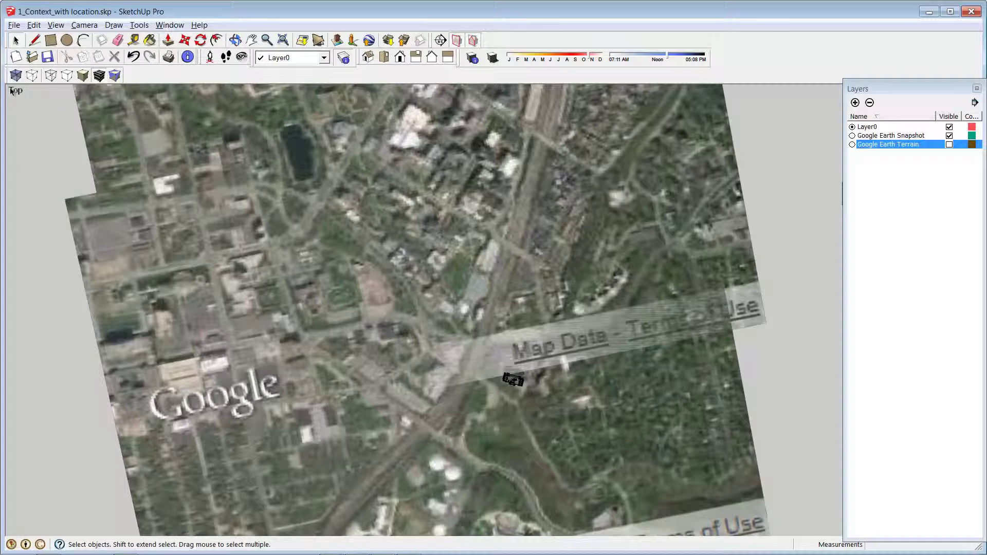
pyautogui.click(381, 61)
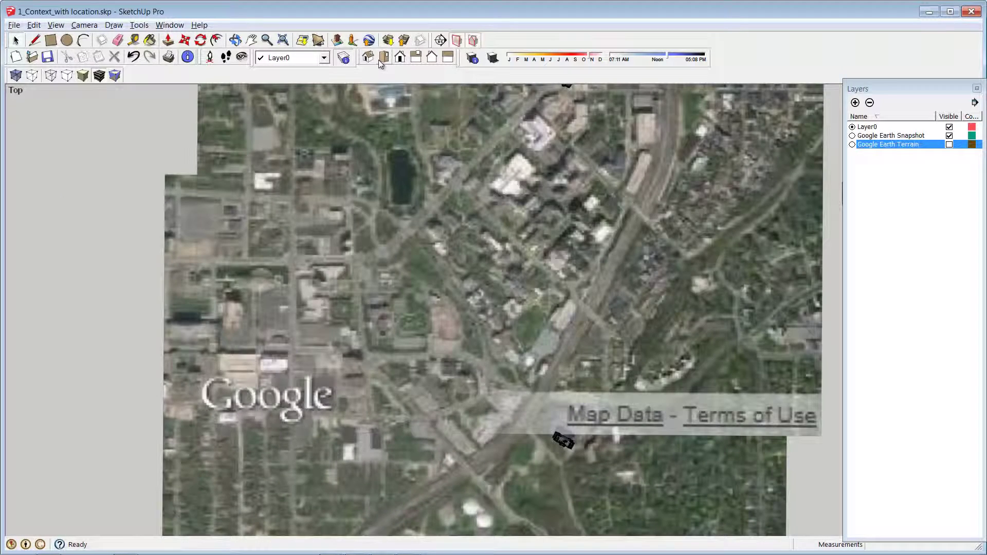
pyautogui.click(14, 25)
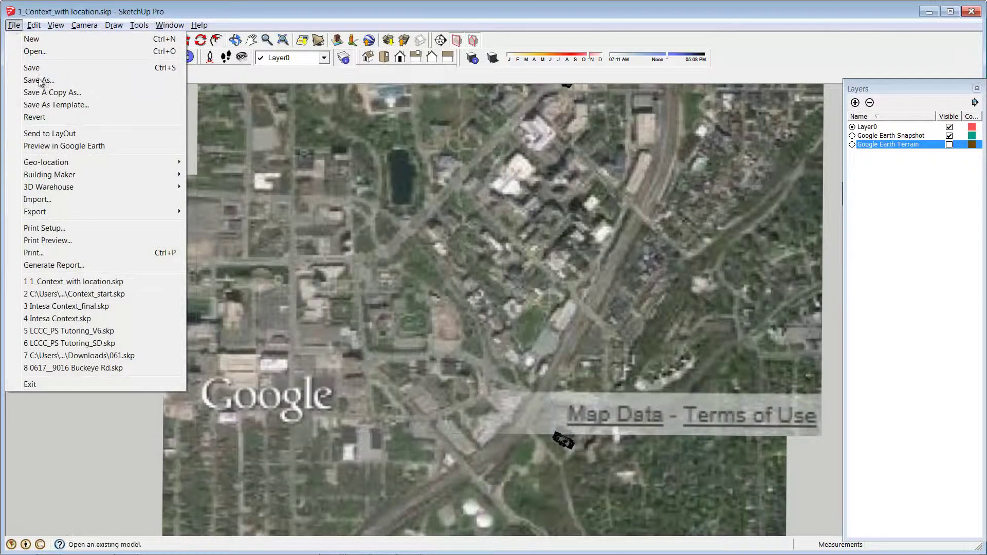
pyautogui.moveTo(102, 168)
# Open the import dialog and compare 1d36ea38d8cd6cb9ba047a6cef4b6206.kmz with 0273__BioEnterprise.kmz
pyautogui.click(79, 199)
pyautogui.click(415, 240)
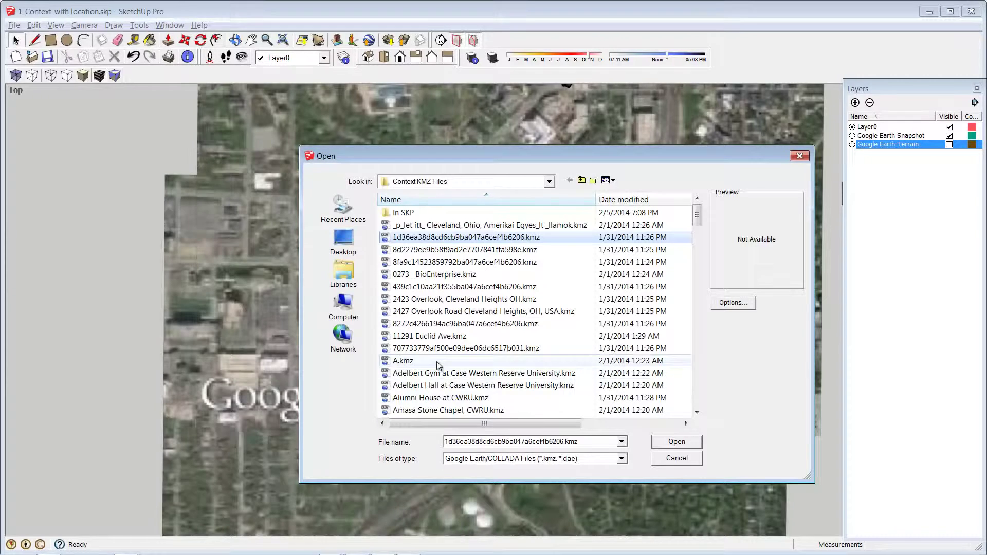
pyautogui.click(407, 276)
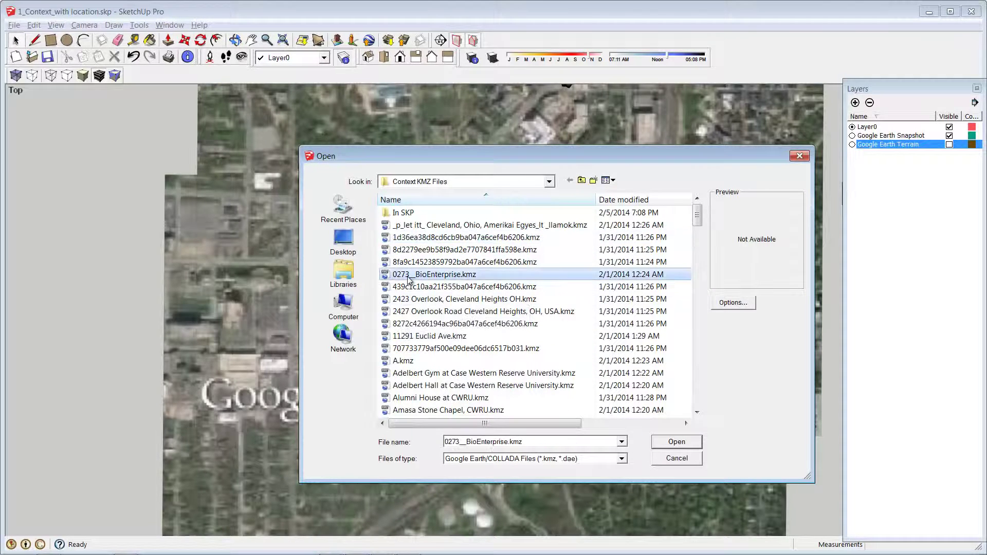
pyautogui.click(409, 240)
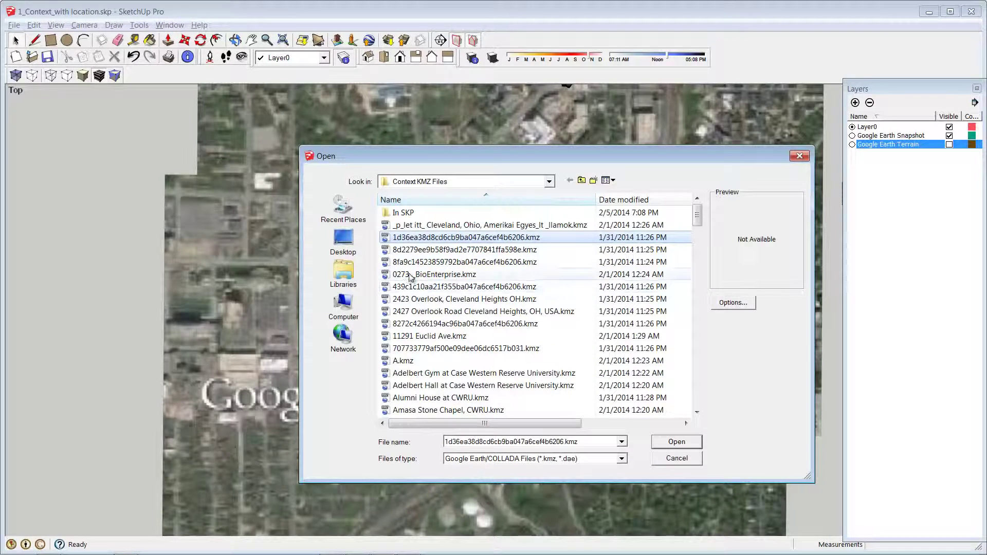
pyautogui.click(411, 275)
pyautogui.click(414, 240)
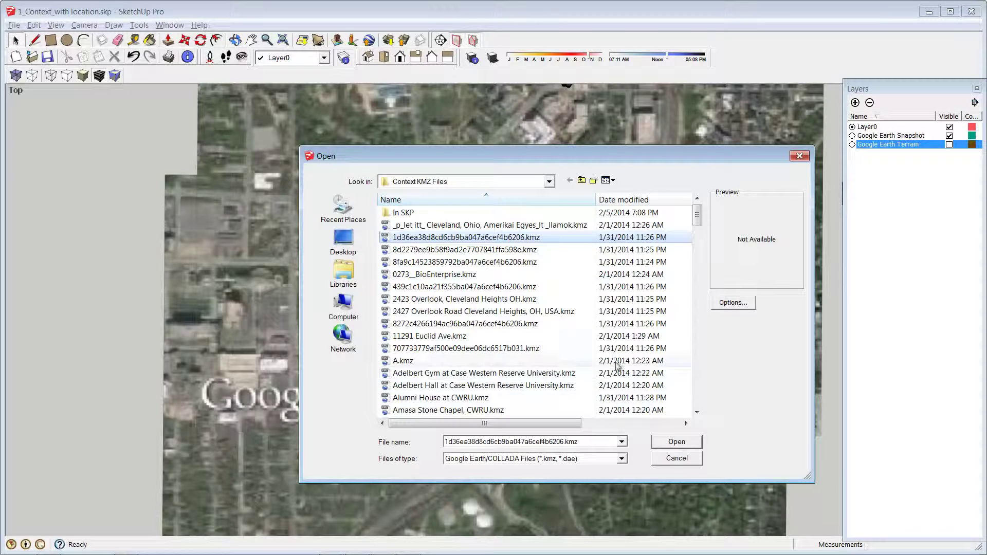
# File the used Cleveland KMZ into In SKP and import 1d36ea38d8cd6cb9ba047a6cef4b6206.kmz
pyautogui.moveTo(696, 219); pyautogui.dragTo(746, 403)
pyautogui.click(514, 411)
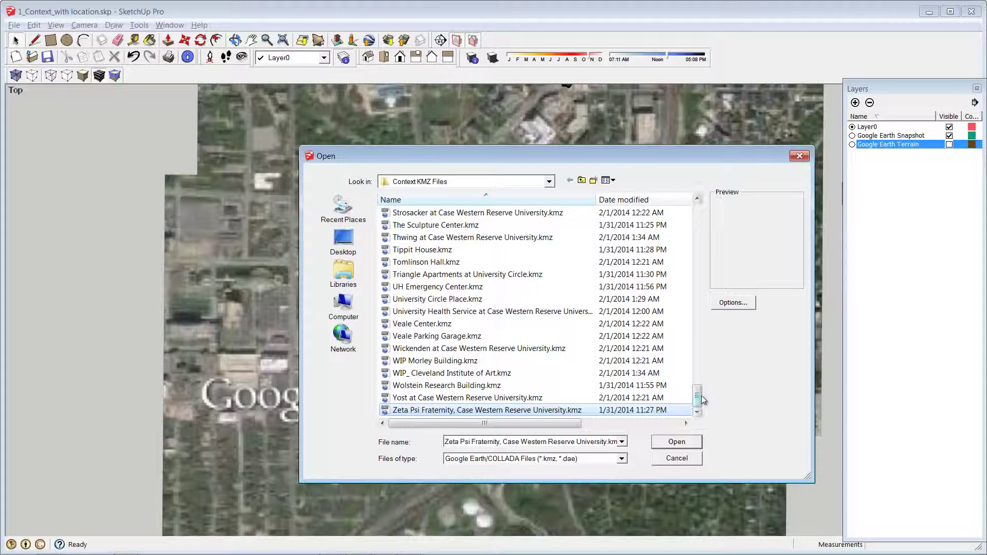
pyautogui.scroll(2, 701, 391)
pyautogui.moveTo(701, 391); pyautogui.dragTo(698, 215)
pyautogui.moveTo(422, 225); pyautogui.dragTo(418, 211)
pyautogui.click(421, 225)
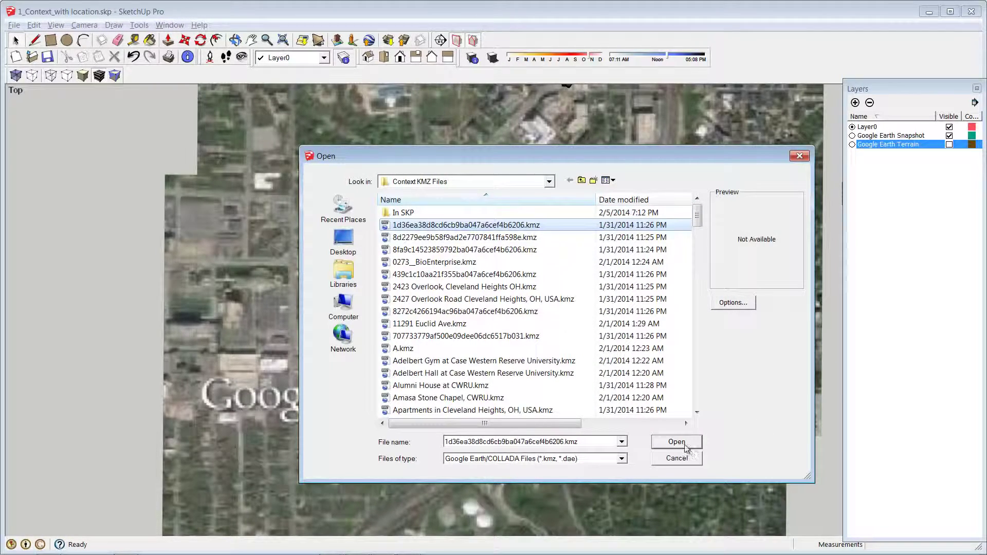
pyautogui.click(682, 442)
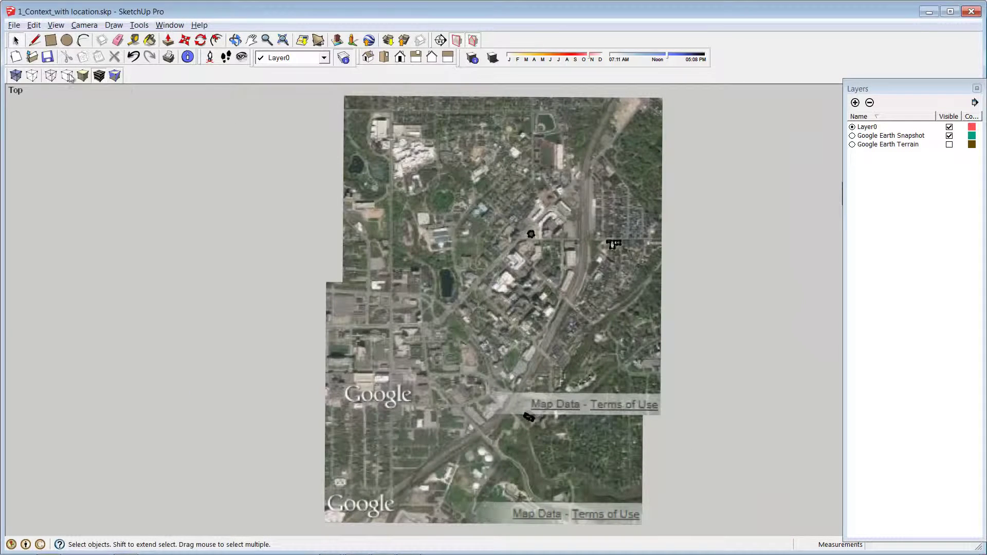
# Move 1d36ea38...kmz into In SKP and import 8d2279ee9b58f9ad2e7707841ffa598e.kmz
pyautogui.click(14, 25)
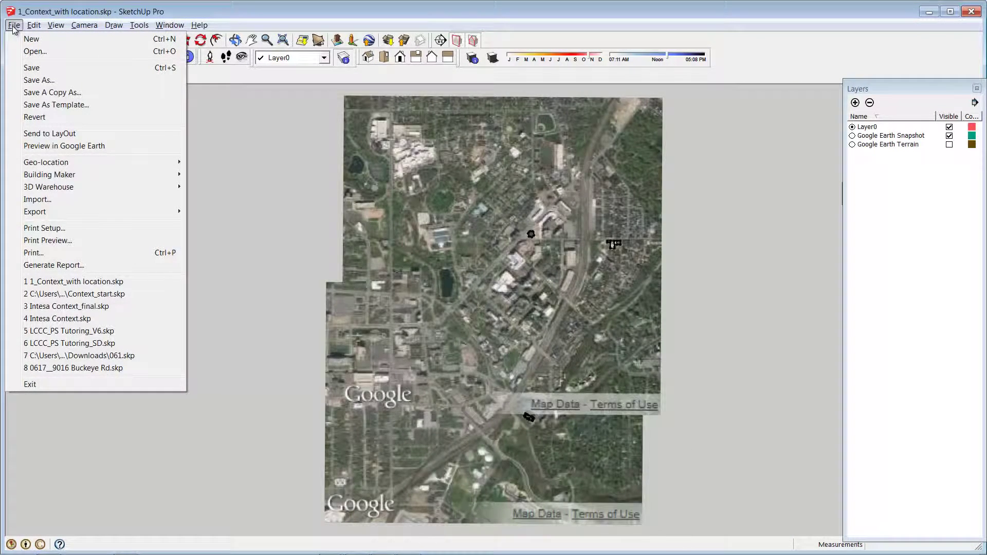
pyautogui.click(52, 200)
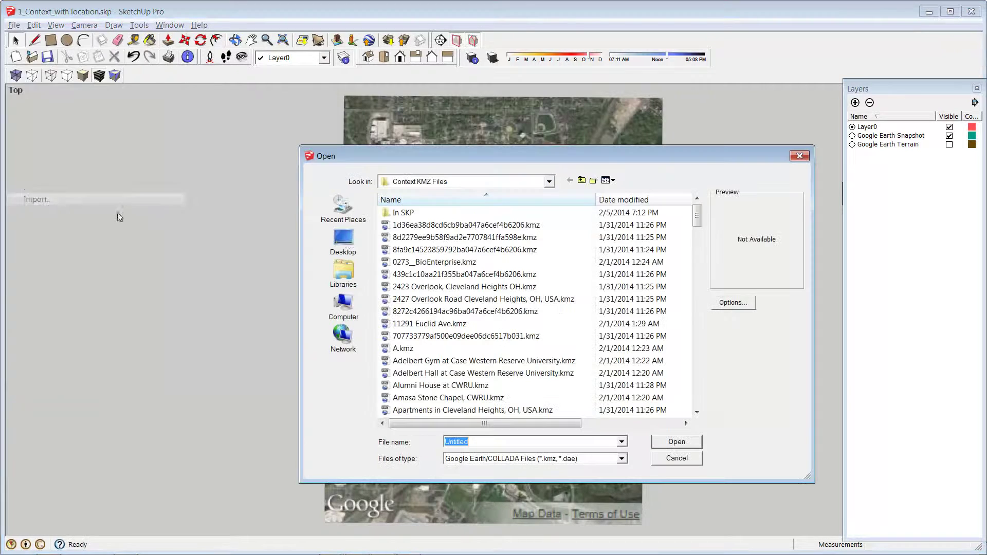
pyautogui.moveTo(423, 226); pyautogui.dragTo(411, 214)
pyautogui.click(414, 226)
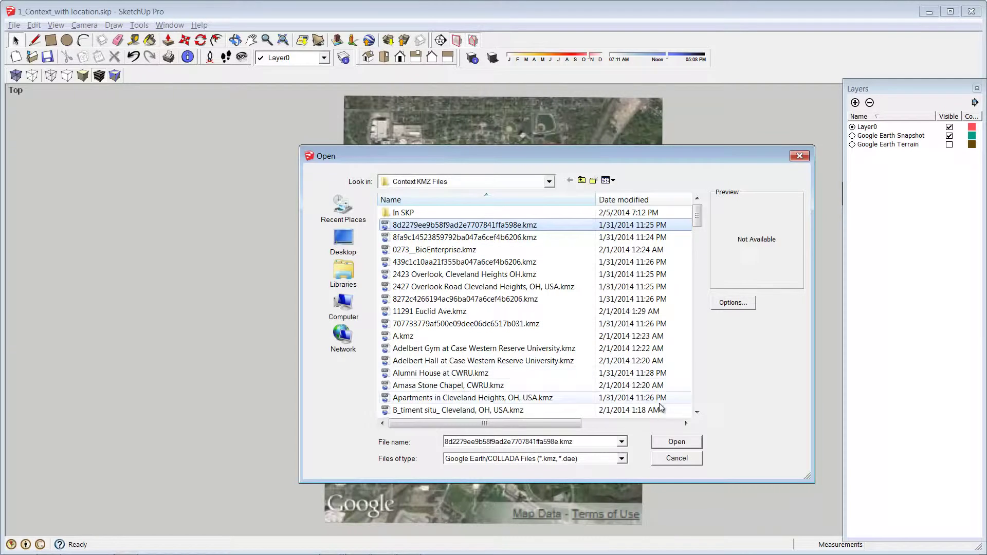
pyautogui.click(677, 442)
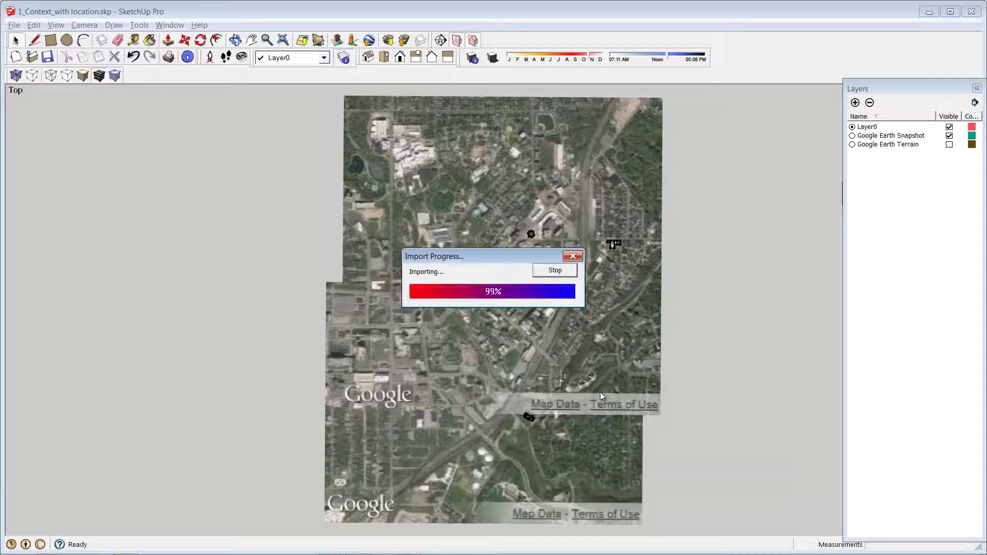
pyautogui.click(14, 25)
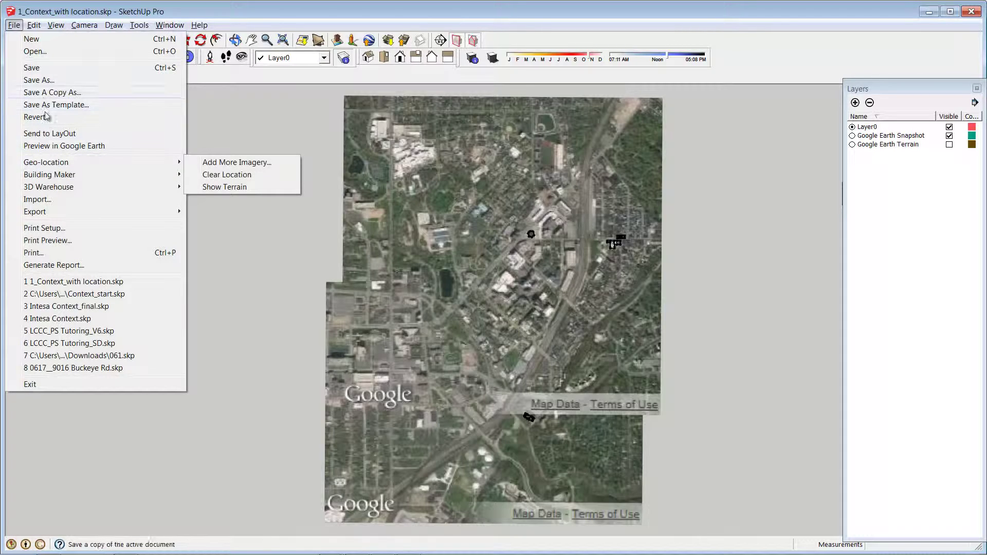
pyautogui.click(65, 199)
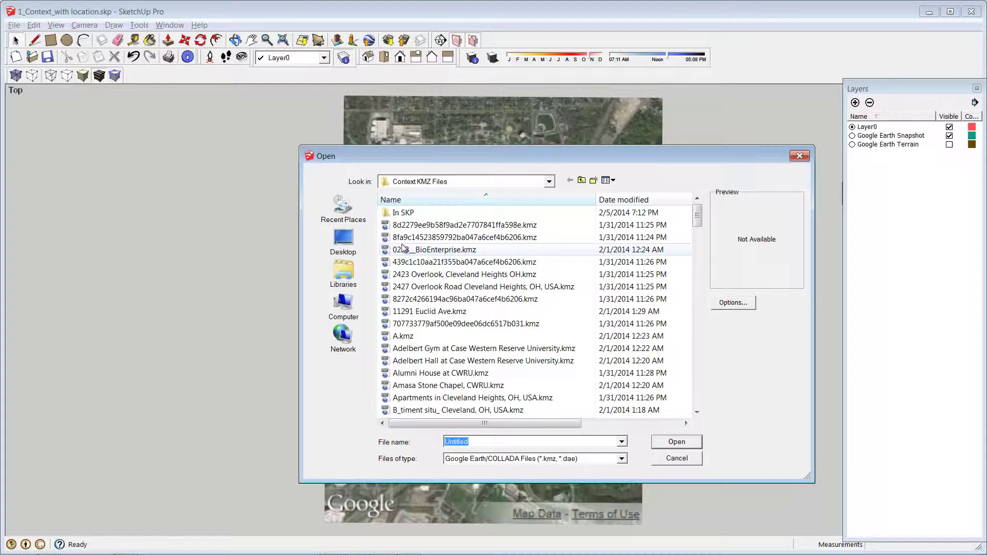
pyautogui.click(406, 225)
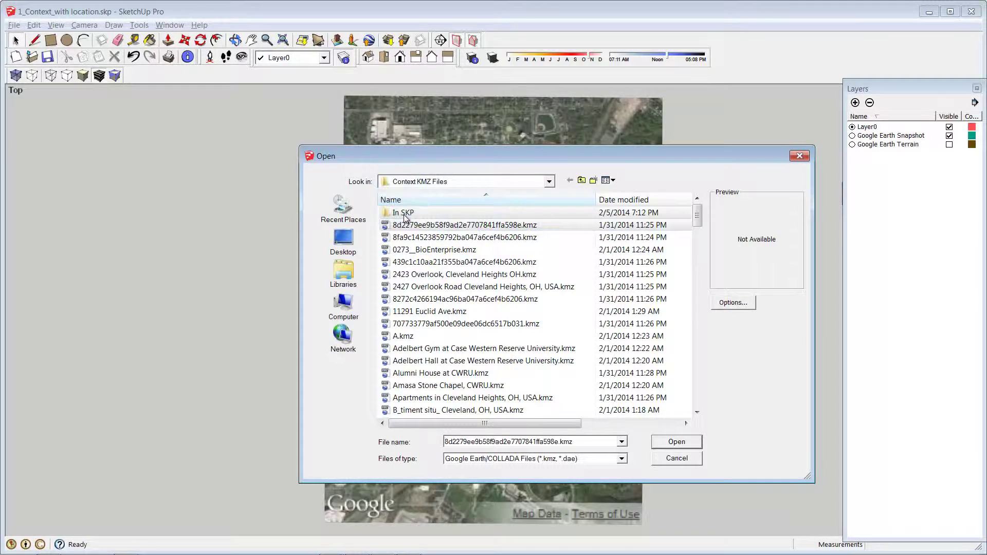
pyautogui.moveTo(407, 219); pyautogui.dragTo(405, 215)
pyautogui.click(407, 225)
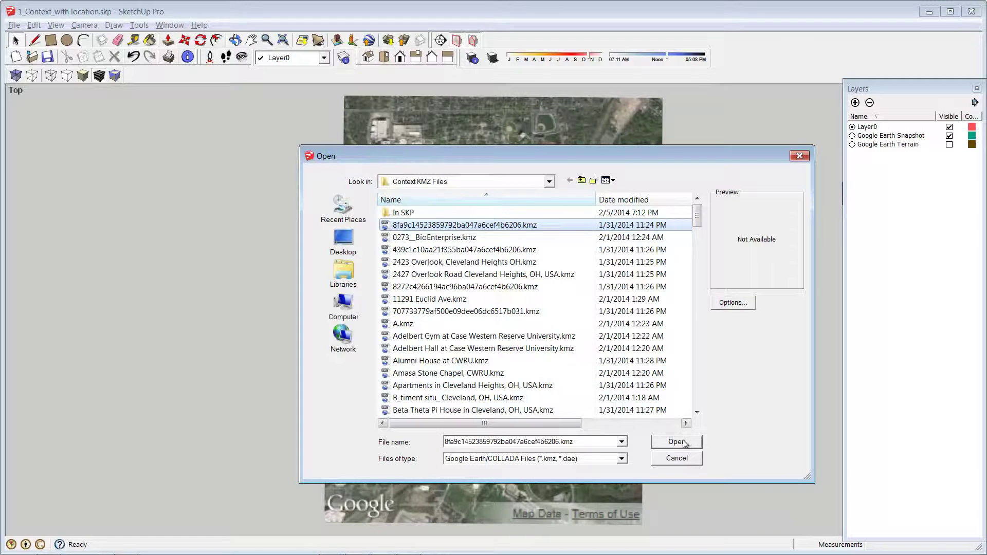
pyautogui.click(683, 443)
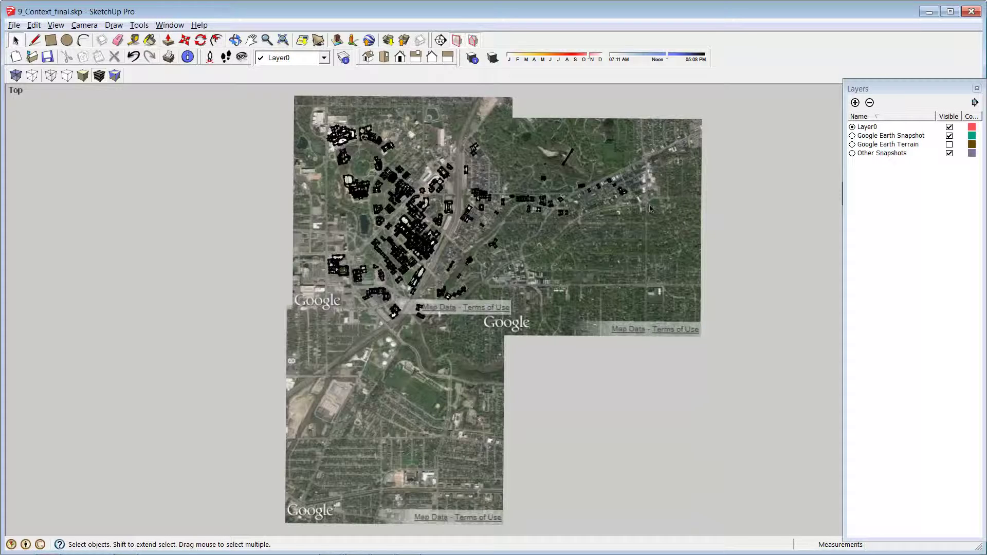
# Import Grog shop.kmz from the Context KMZ Files folder
pyautogui.click(13, 24)
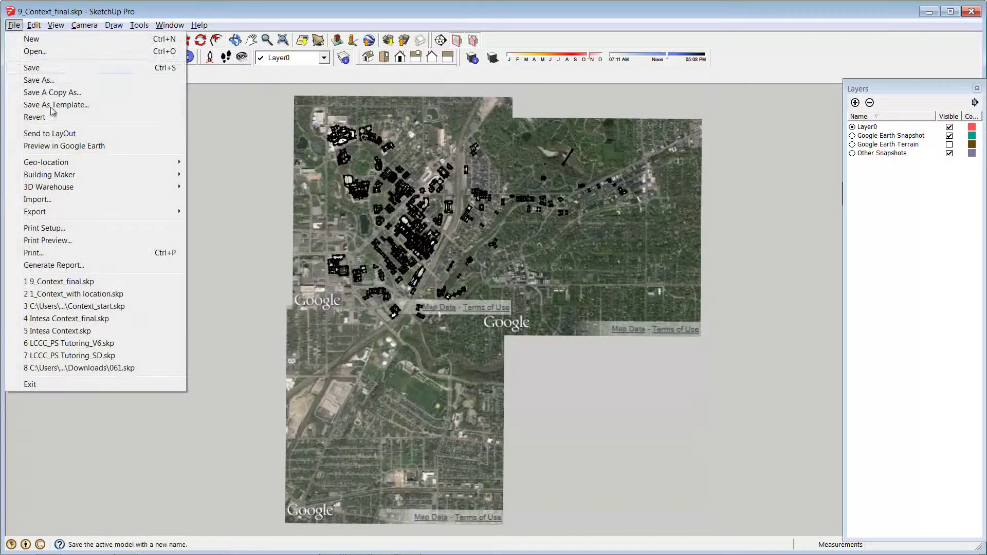
pyautogui.click(59, 199)
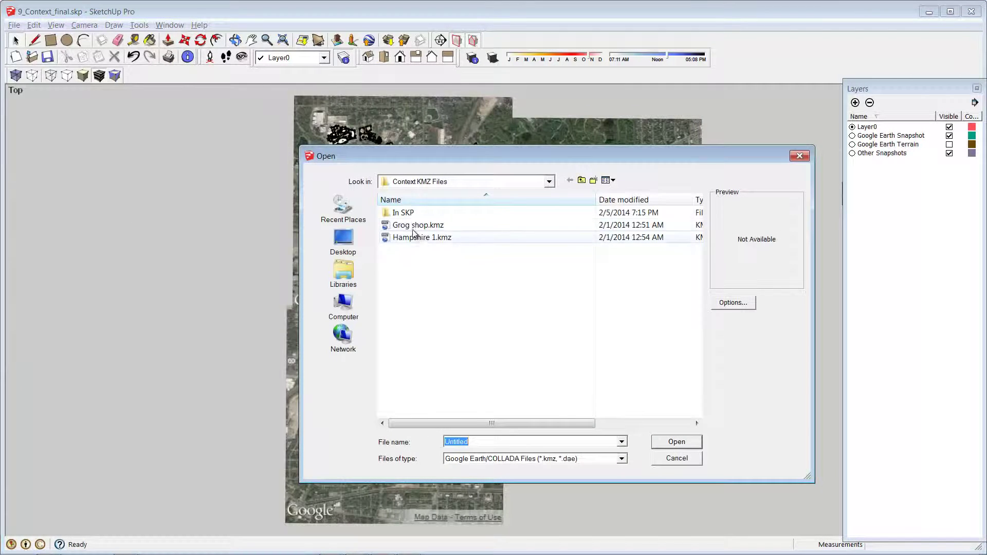
pyautogui.click(412, 226)
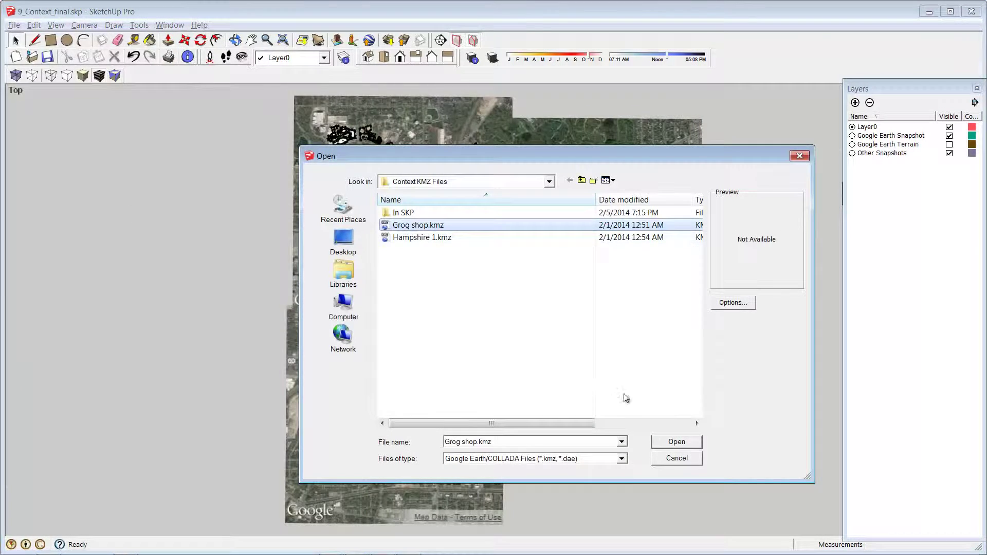
pyautogui.click(664, 442)
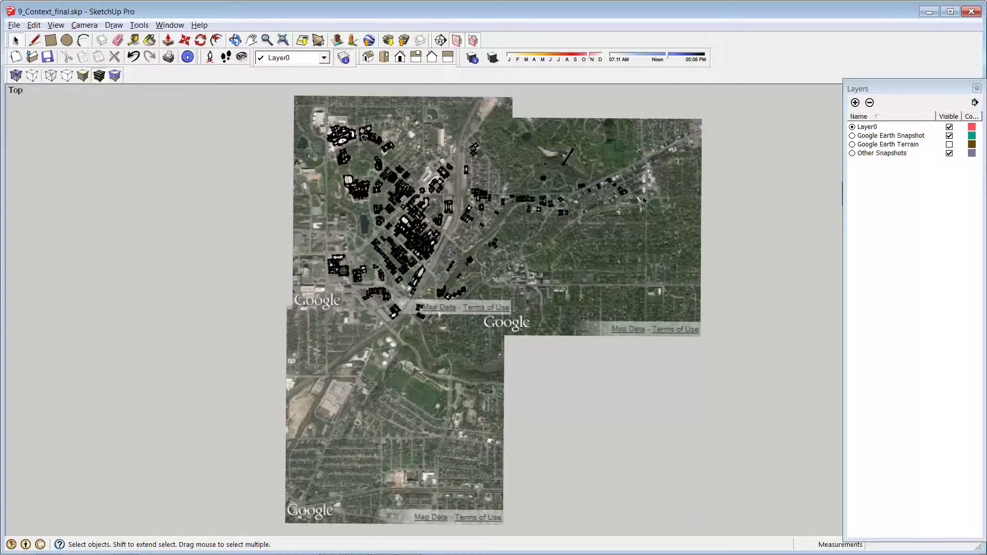
# Zoom in to check the newly imported Grog shop building, then zoom back out
pyautogui.scroll(8, 407, 203)
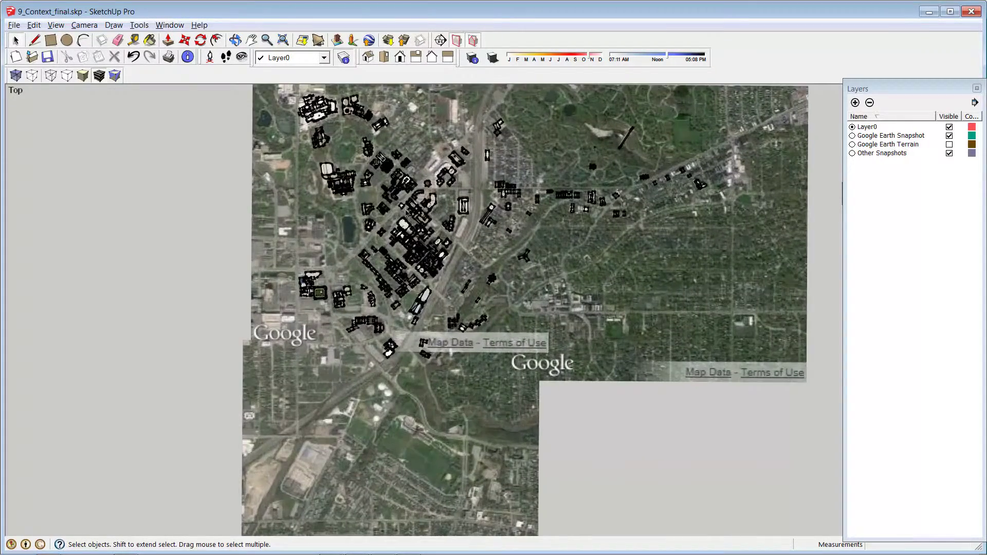
pyautogui.scroll(2, 400, 205)
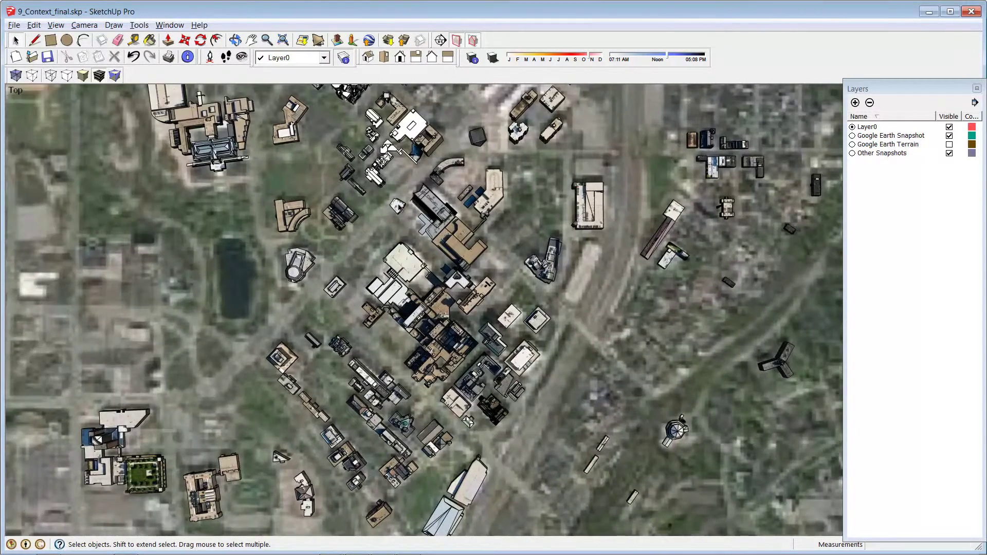
pyautogui.click(398, 206)
pyautogui.press('Escape')
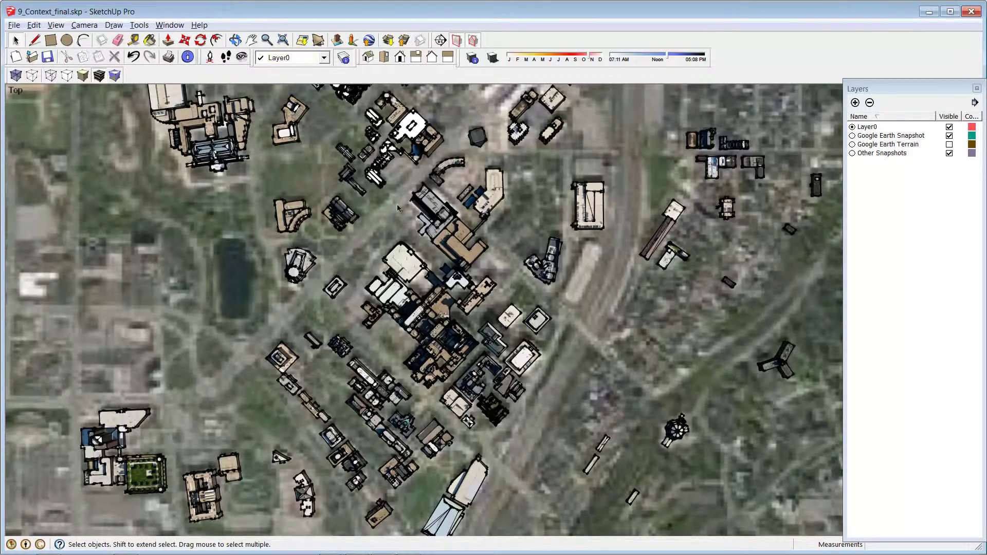
pyautogui.scroll(-2, 368, 248)
pyautogui.scroll(-4, 368, 247)
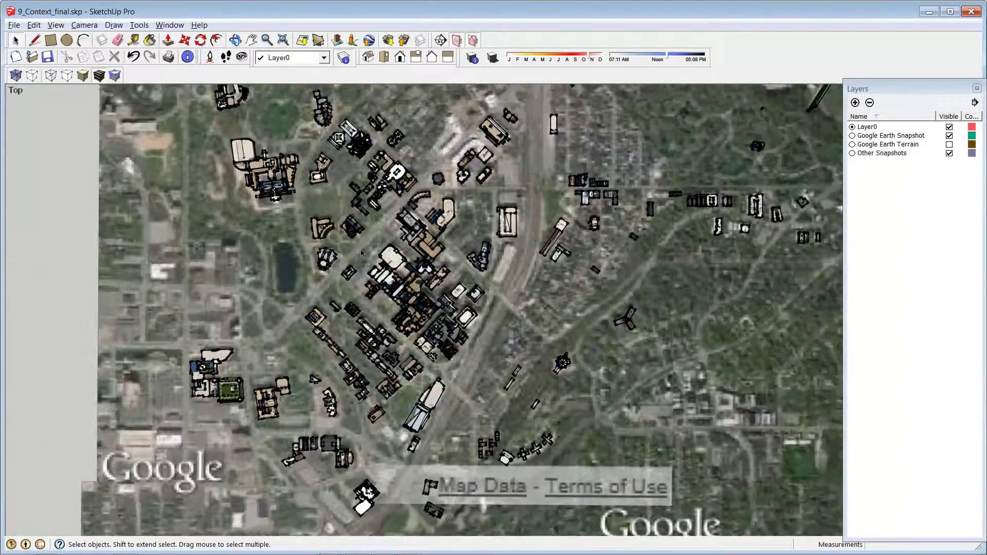
pyautogui.scroll(-1, 338, 251)
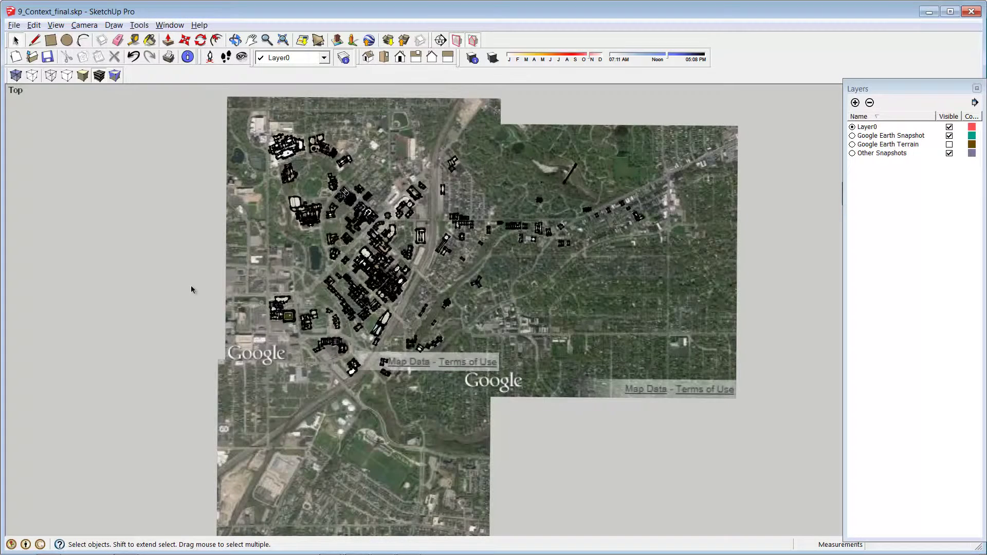
# Select the imported photo-textured building with the Select tool
pyautogui.click(299, 282)
pyautogui.click(515, 279)
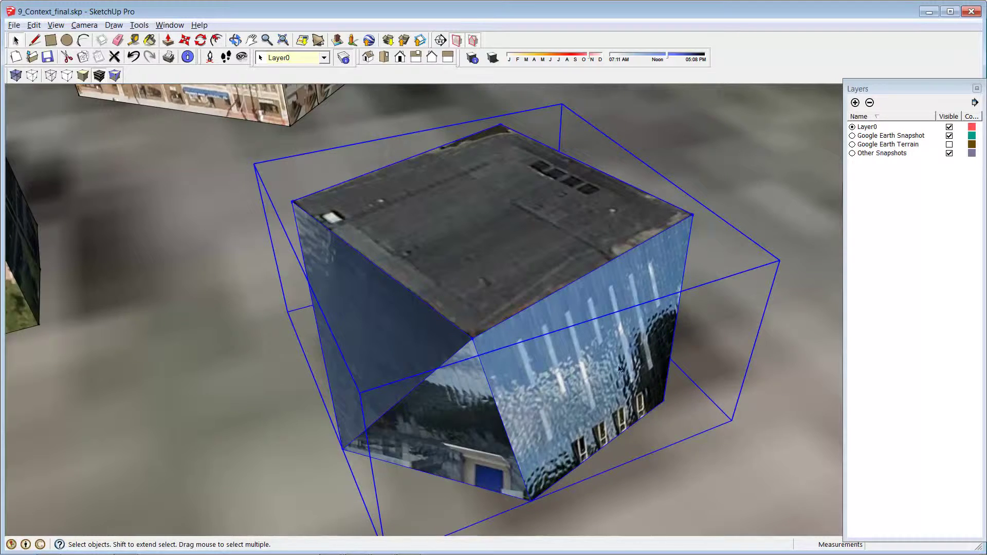
pyautogui.moveTo(642, 424)
pyautogui.mouseDown(button='middle')
pyautogui.moveTo(298, 416)
pyautogui.moveTo(336, 329)
pyautogui.mouseUp(button='middle')
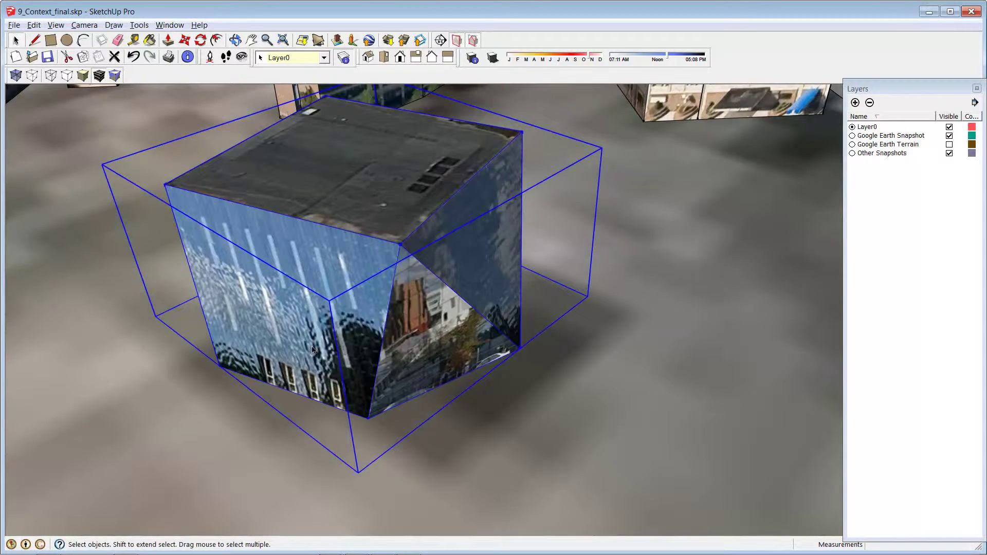
pyautogui.moveTo(309, 372); pyautogui.dragTo(297, 370, button='middle')
pyautogui.scroll(-3, 298, 369)
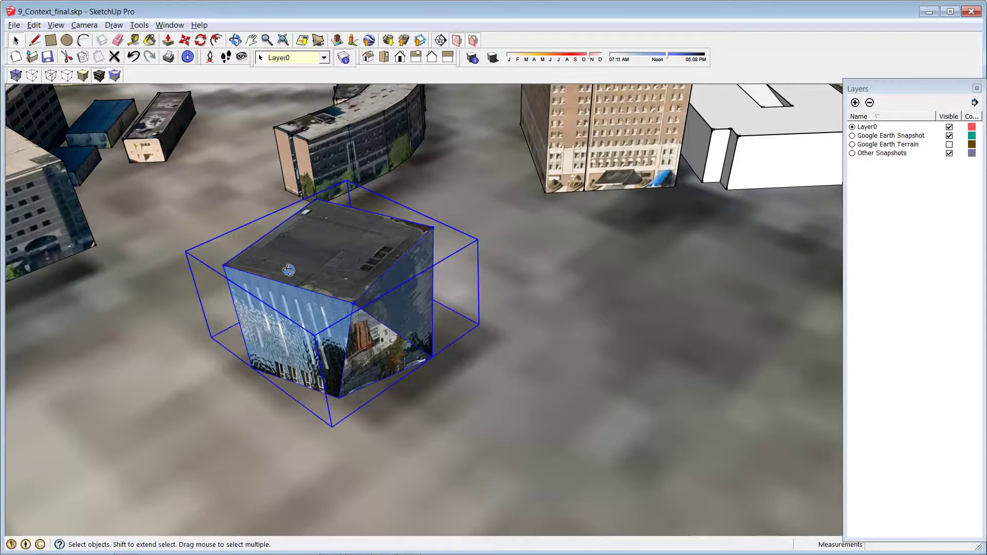
pyautogui.moveTo(289, 269); pyautogui.dragTo(408, 263, button='middle')
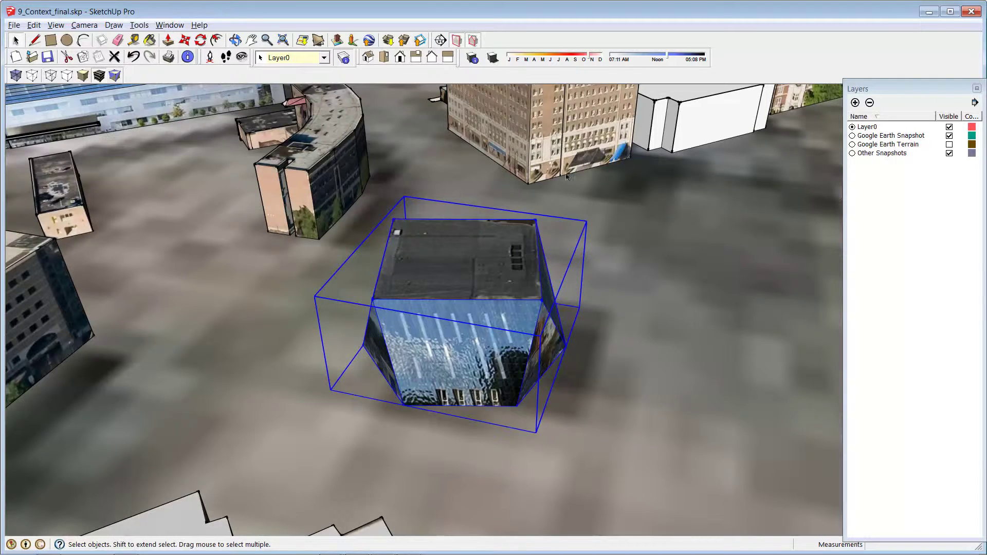
# Orbit low and position the camera on the ground beside the imported building
pyautogui.moveTo(594, 239); pyautogui.dragTo(456, 133, button='middle')
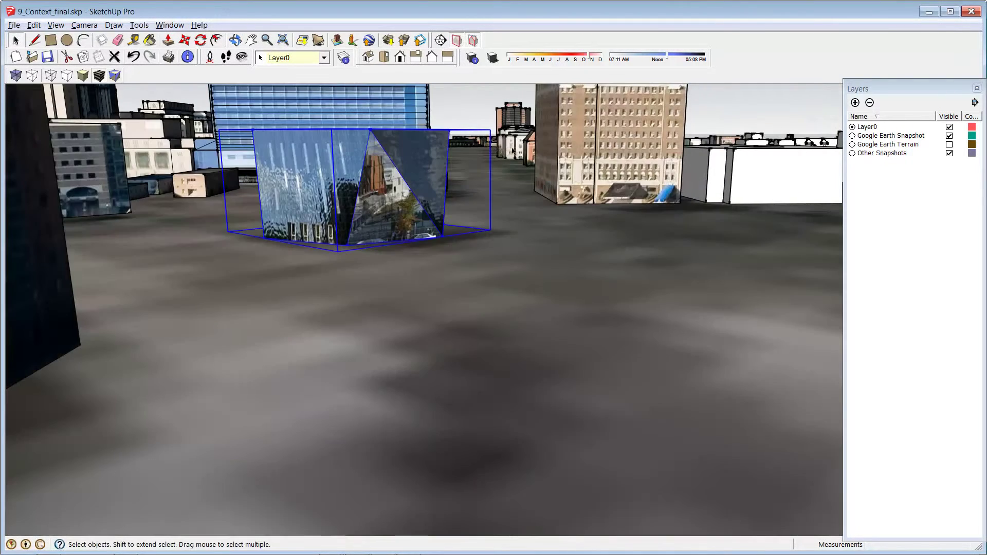
pyautogui.moveTo(544, 156); pyautogui.dragTo(543, 155, button='middle')
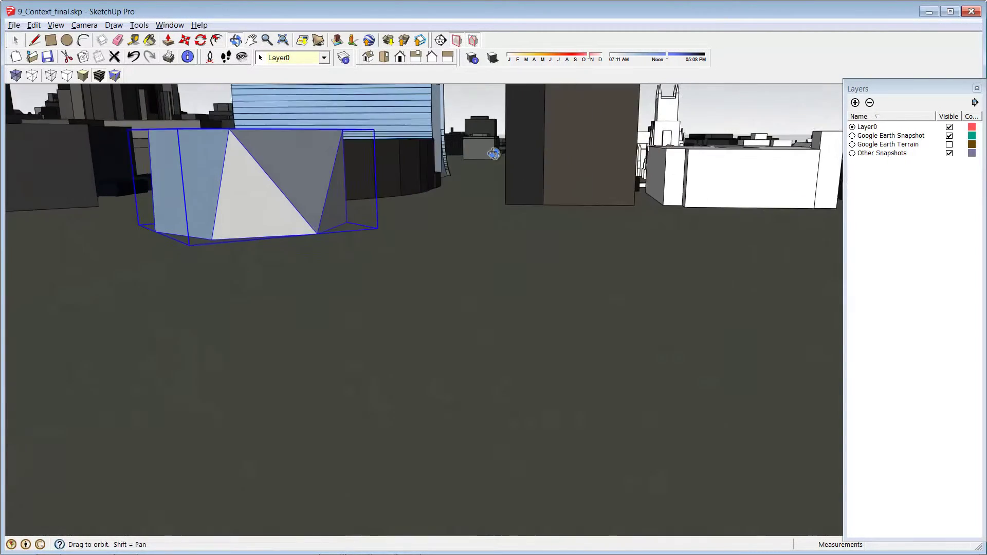
pyautogui.moveTo(489, 150); pyautogui.dragTo(489, 165, button='middle')
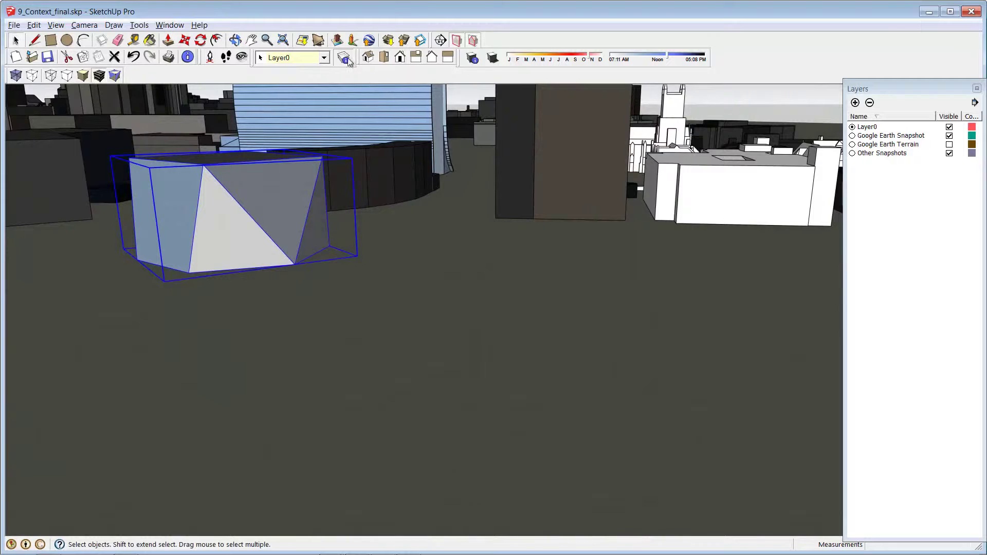
pyautogui.click(209, 56)
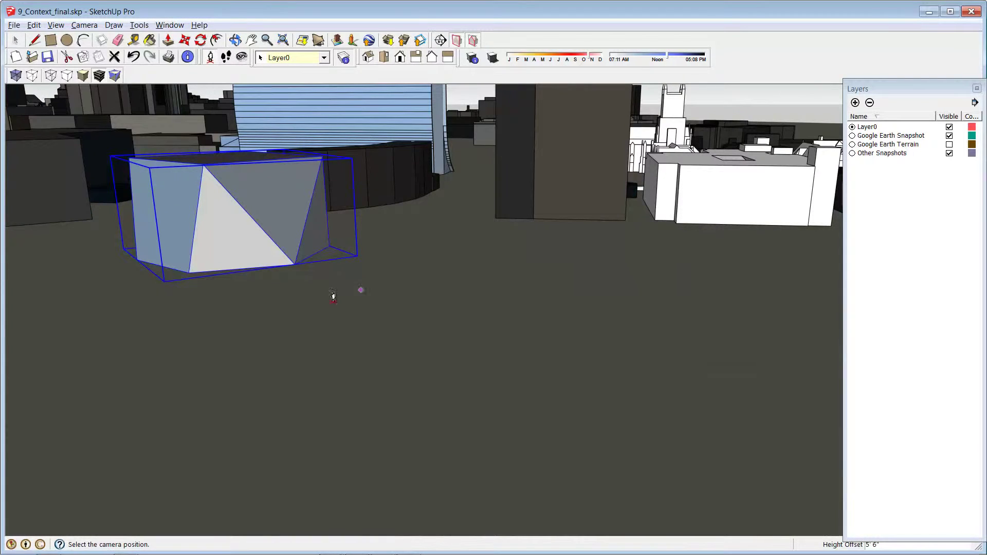
pyautogui.click(323, 297)
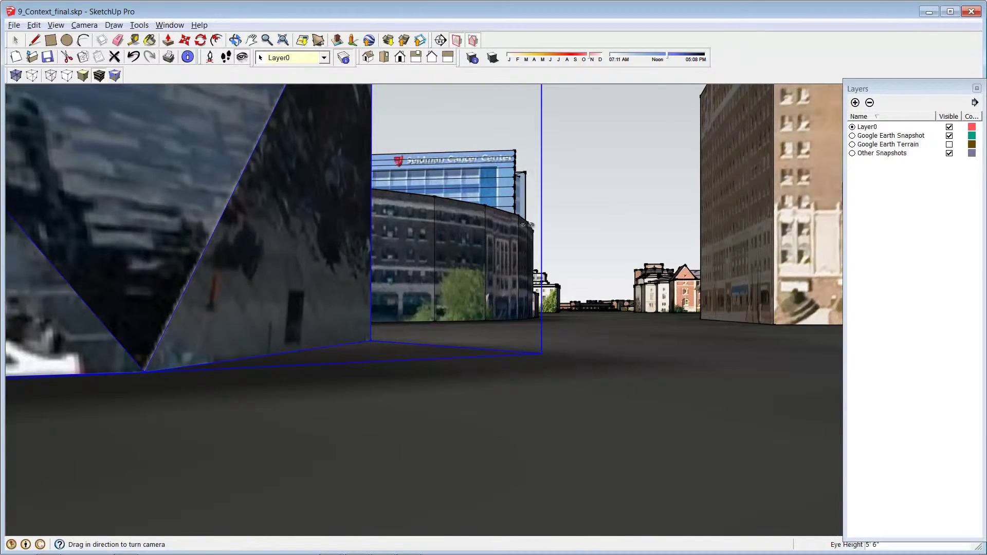
# Look around at eye level toward neighbouring buildings and back to the imported one
pyautogui.moveTo(528, 225); pyautogui.dragTo(656, 236)
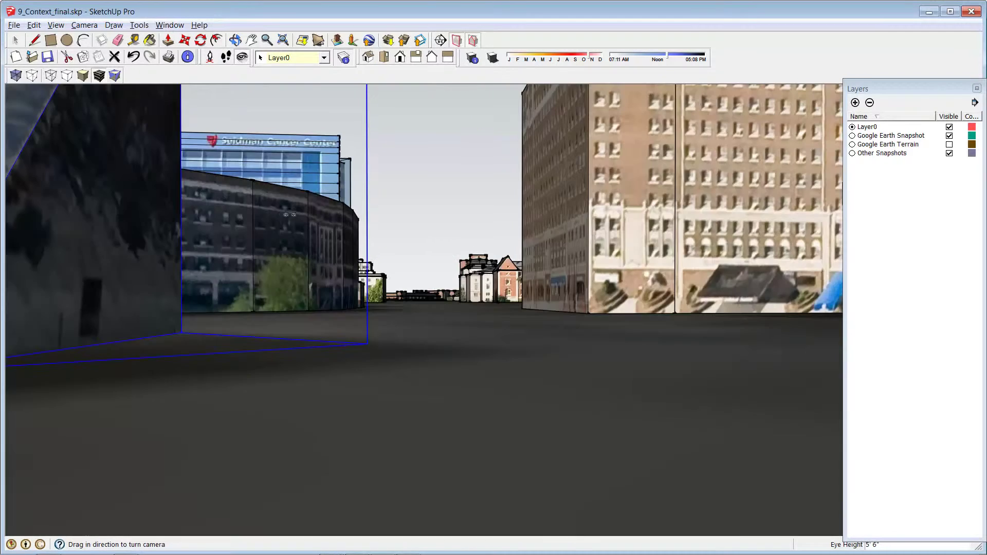
pyautogui.moveTo(288, 213); pyautogui.dragTo(612, 233)
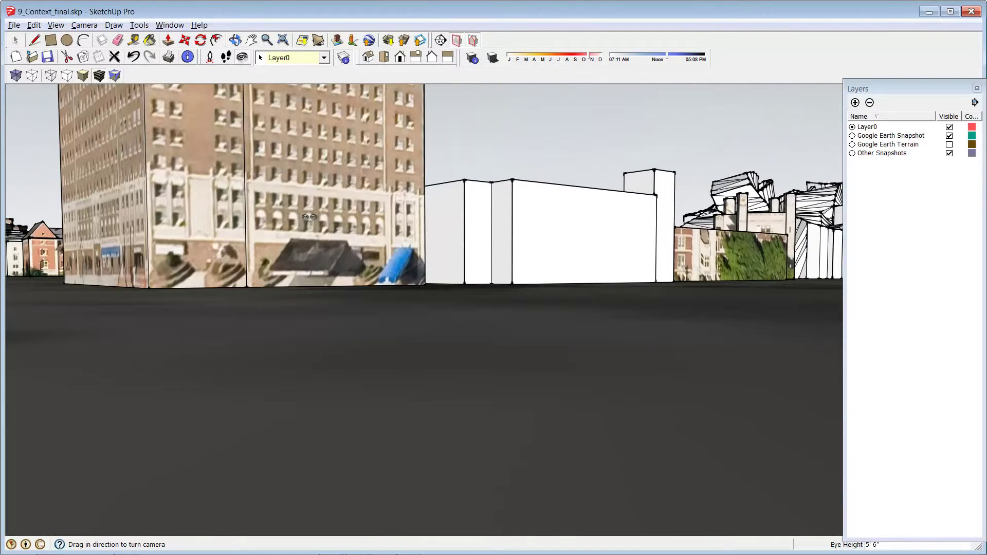
pyautogui.moveTo(203, 204); pyautogui.dragTo(582, 231)
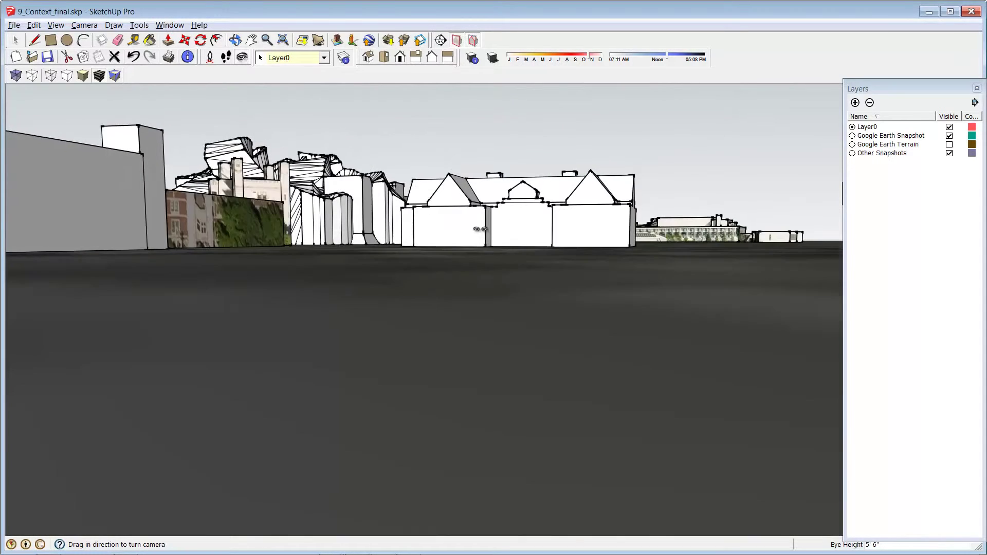
pyautogui.moveTo(477, 231); pyautogui.dragTo(204, 221)
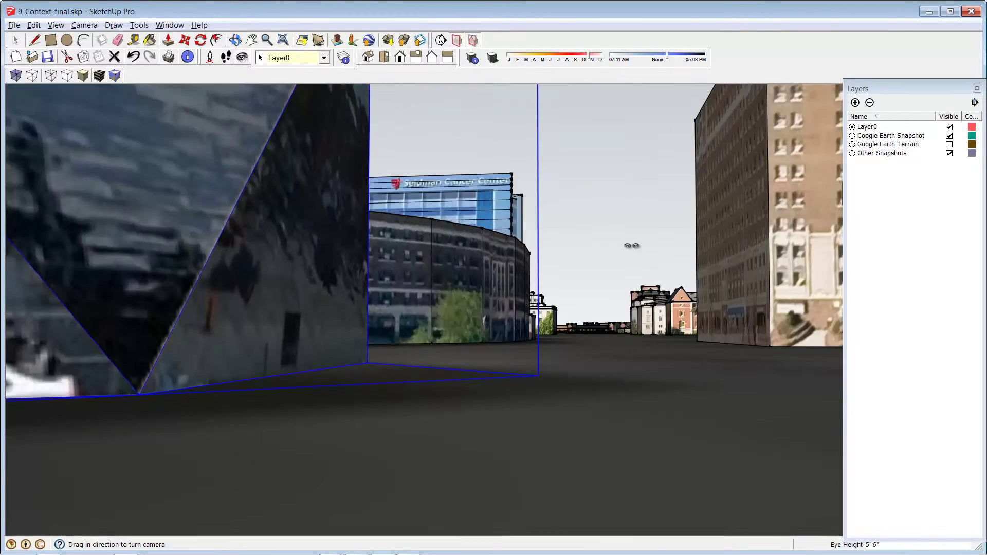
pyautogui.moveTo(631, 245); pyautogui.dragTo(573, 253)
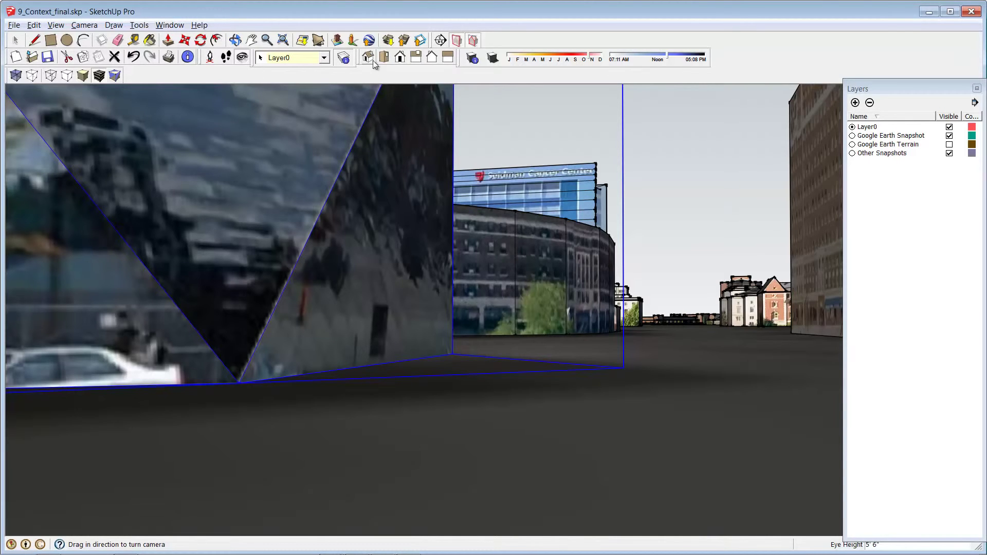
# Exit Look Around and orbit out to an aerial view of the textured campus buildings
pyautogui.click(17, 41)
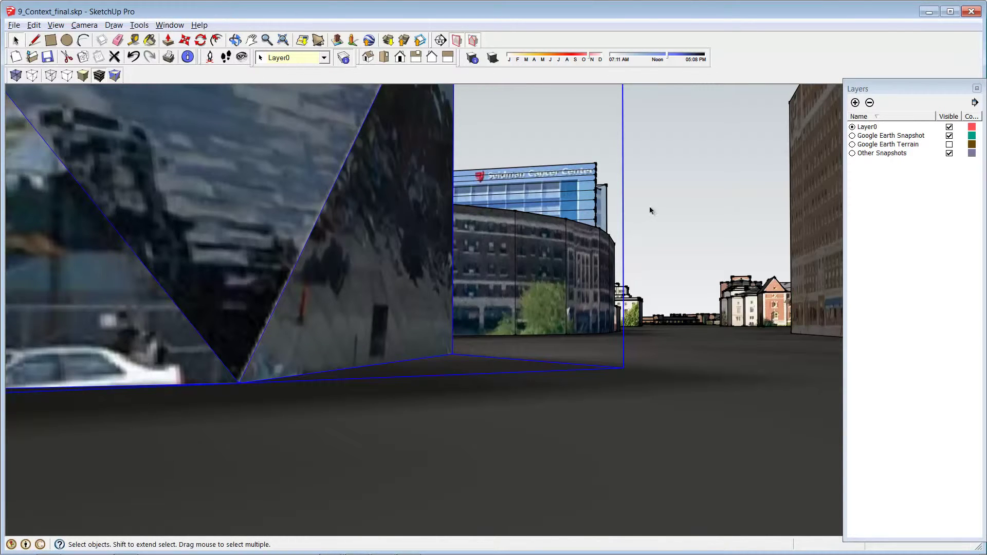
pyautogui.moveTo(658, 184); pyautogui.dragTo(463, 239, button='middle')
pyautogui.scroll(-3, 463, 281)
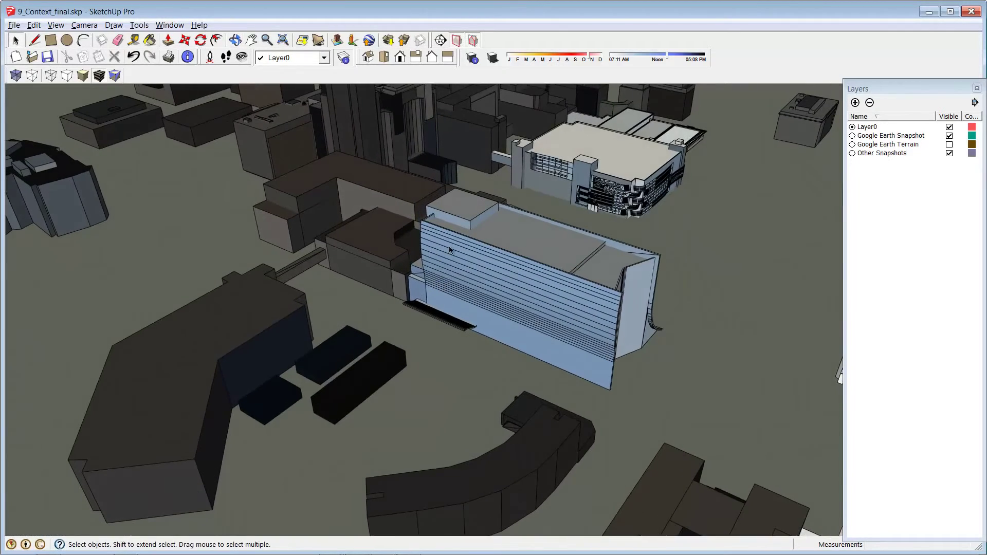
pyautogui.scroll(-5, 464, 236)
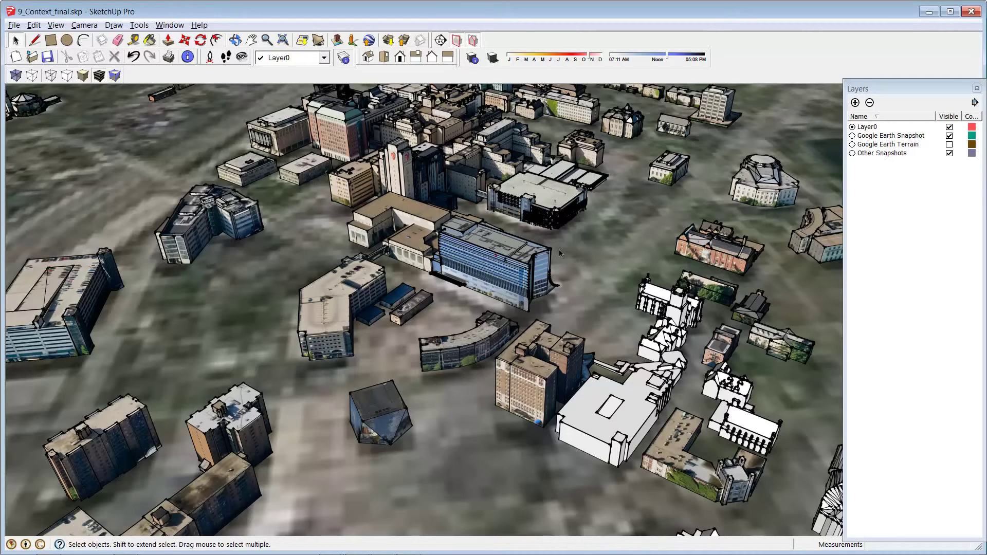
pyautogui.moveTo(617, 160); pyautogui.dragTo(565, 181, button='middle')
pyautogui.scroll(-3, 507, 171)
pyautogui.moveTo(494, 205); pyautogui.dragTo(422, 272, button='middle')
pyautogui.scroll(3, 302, 280)
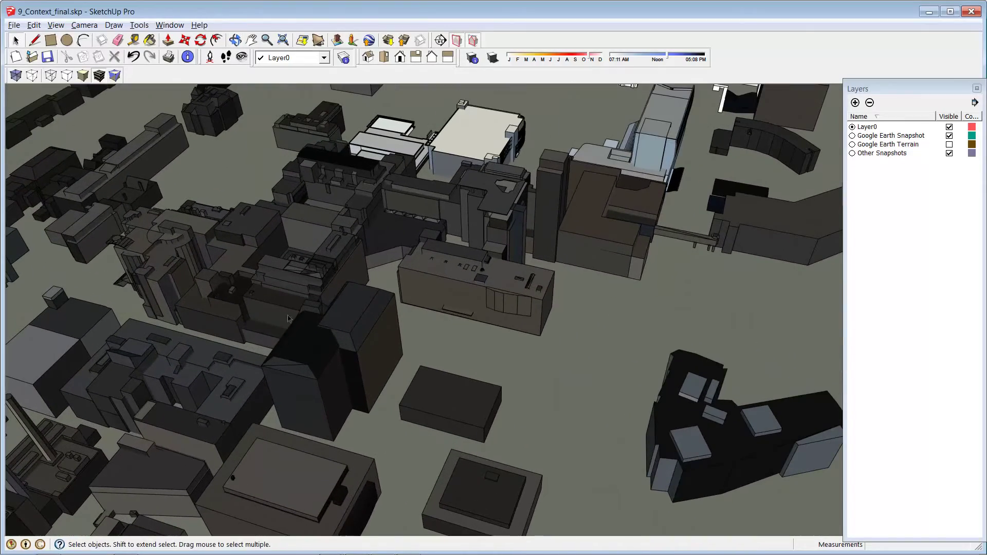